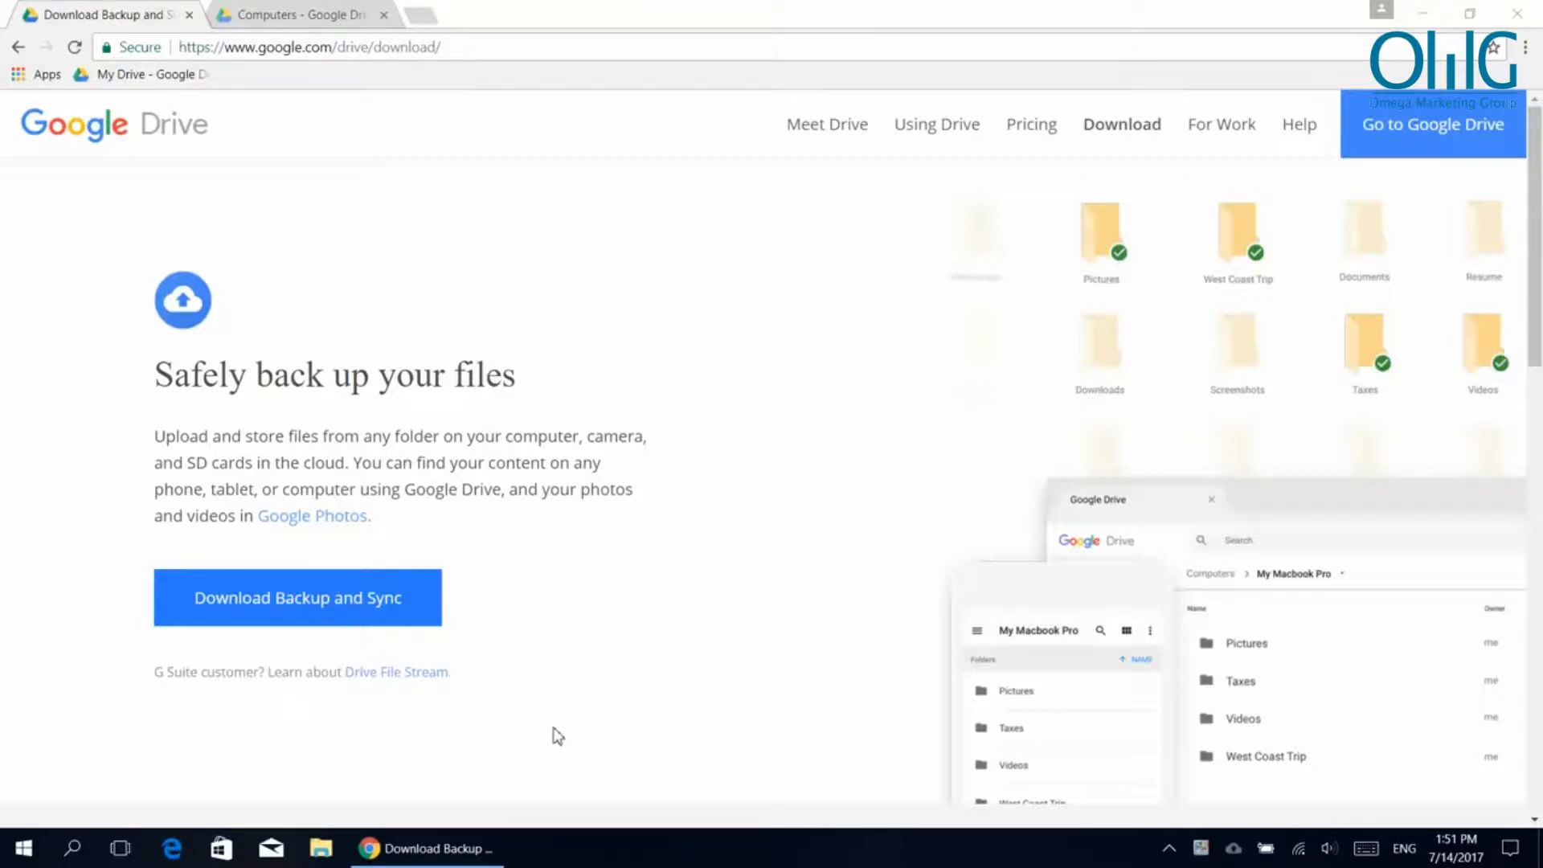
Switch from the browser to the Backup and Sync welcome window and advance the setup to My Laptop folder selection
mouse_move(450, 856)
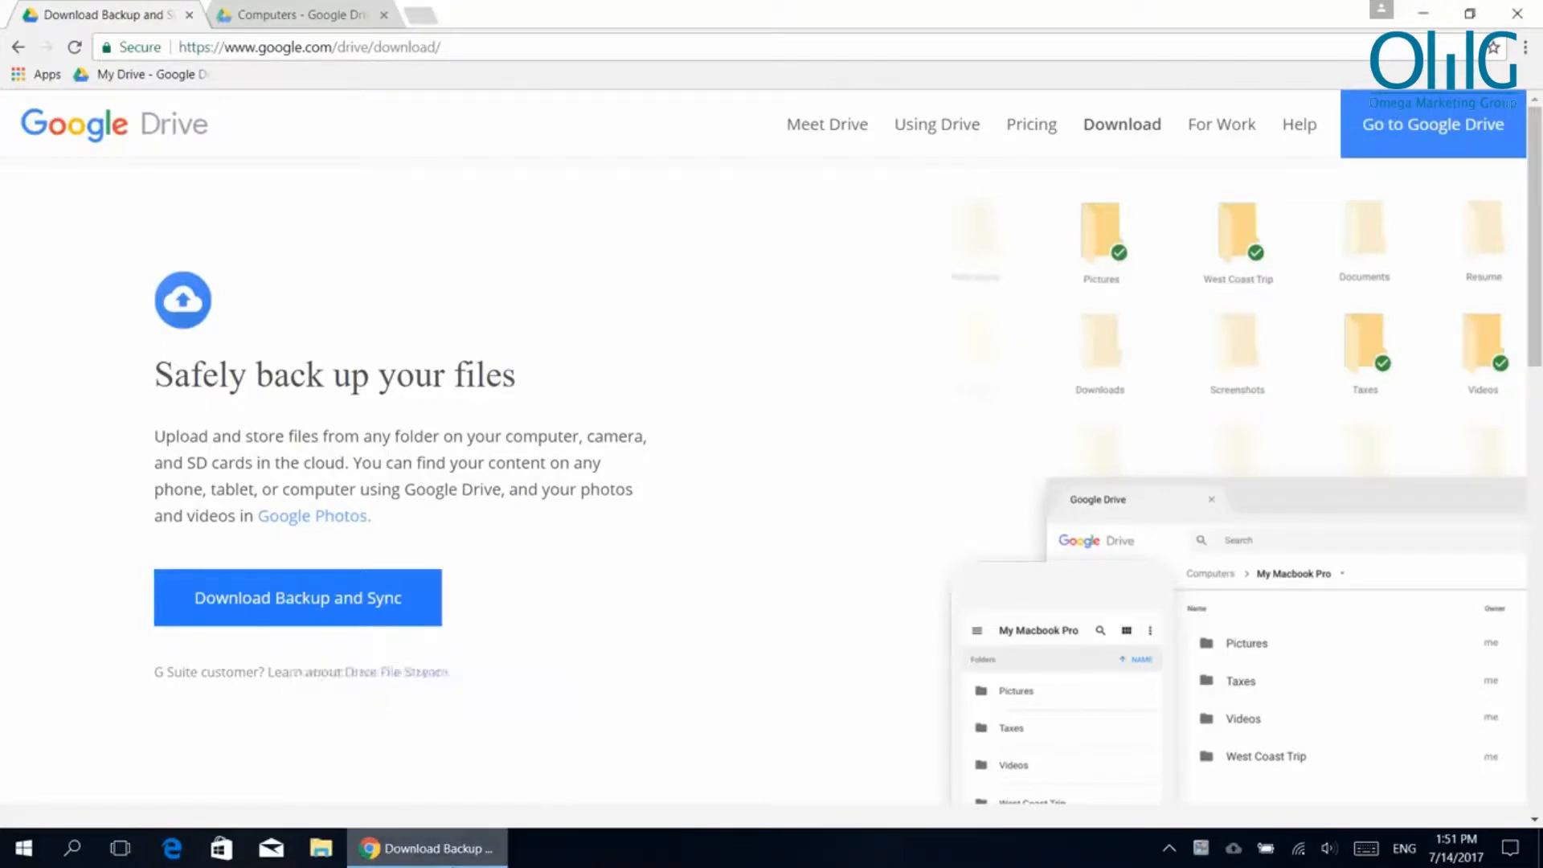
left_click(434, 848)
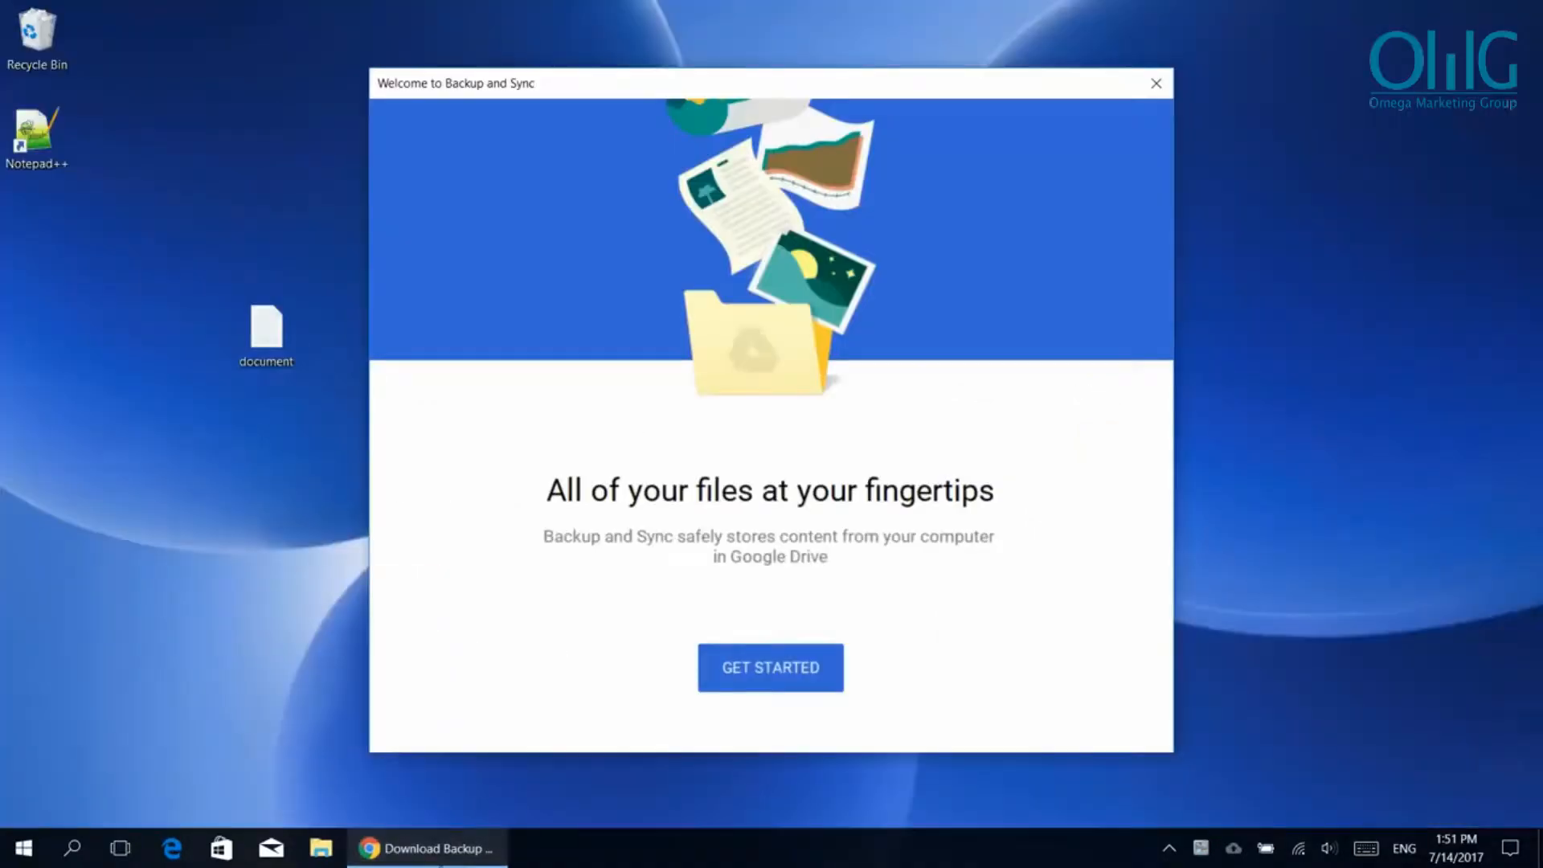
left_click(769, 684)
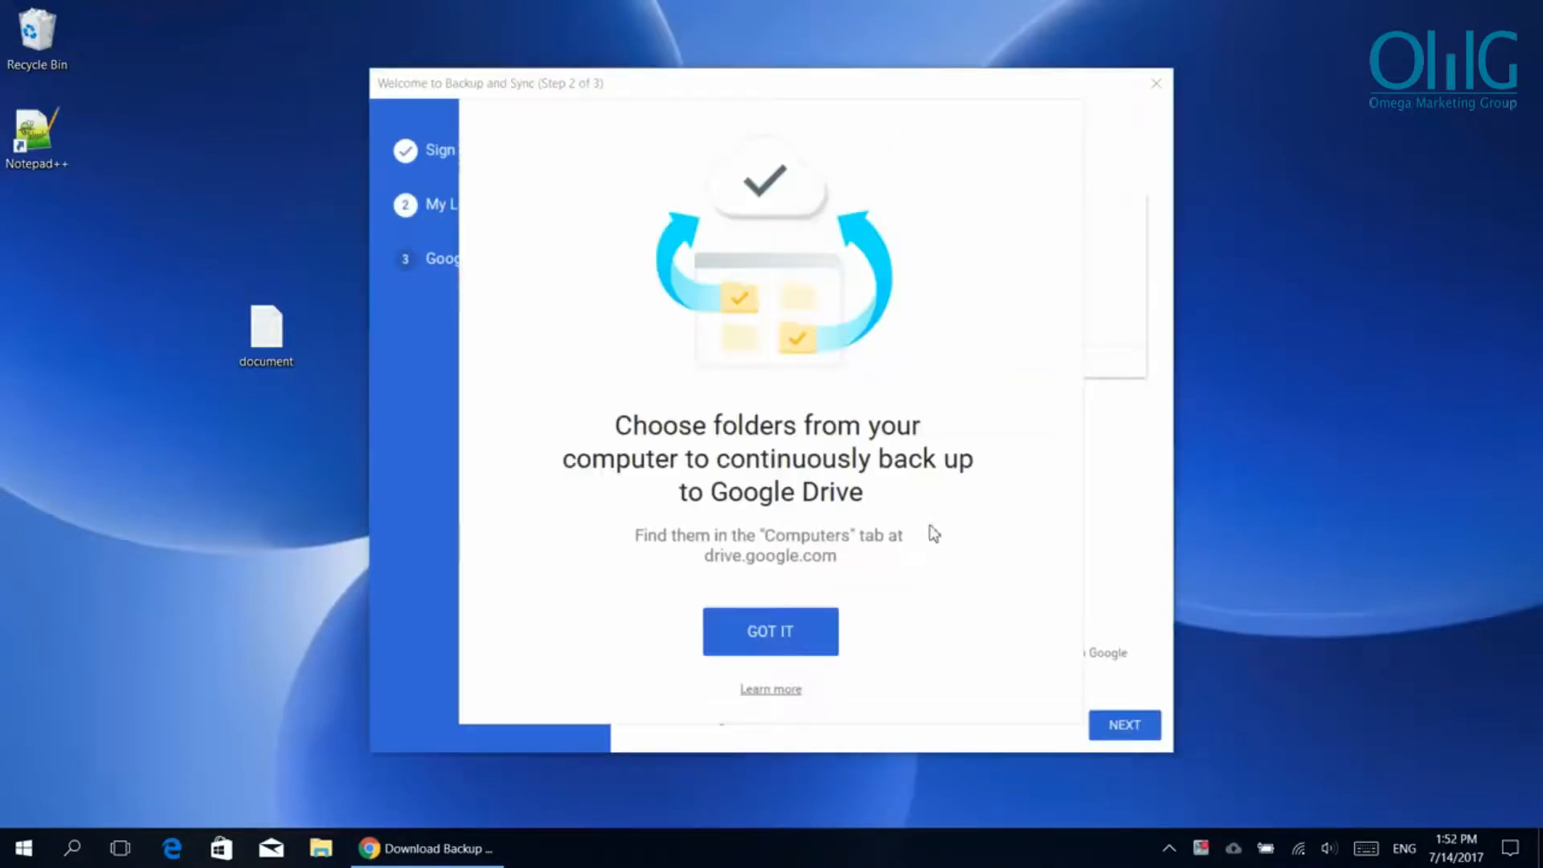
left_click(772, 640)
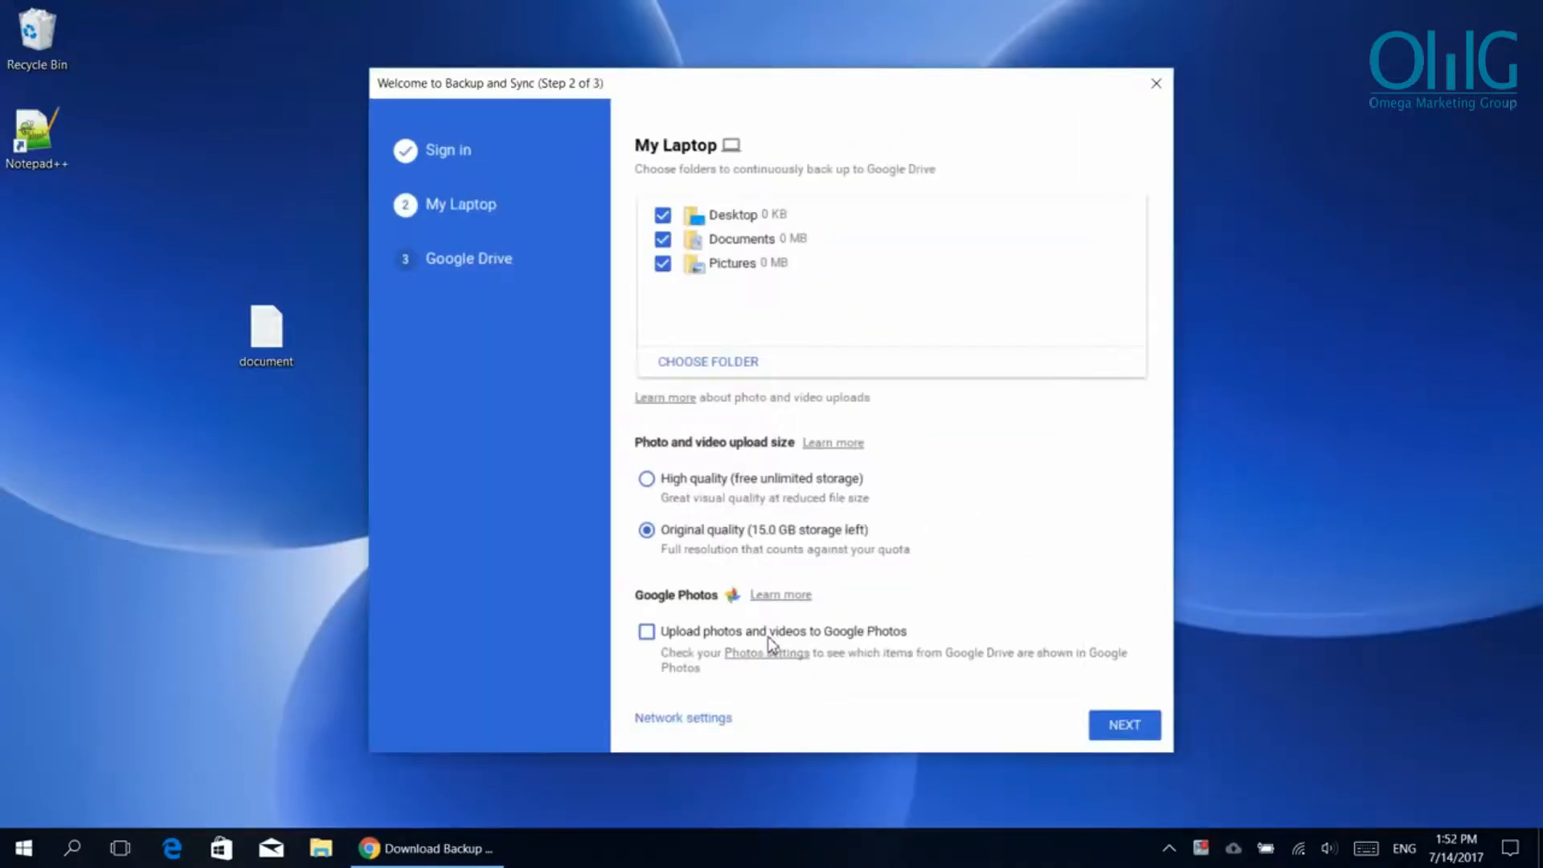
left_click_drag(768, 87, 927, 69)
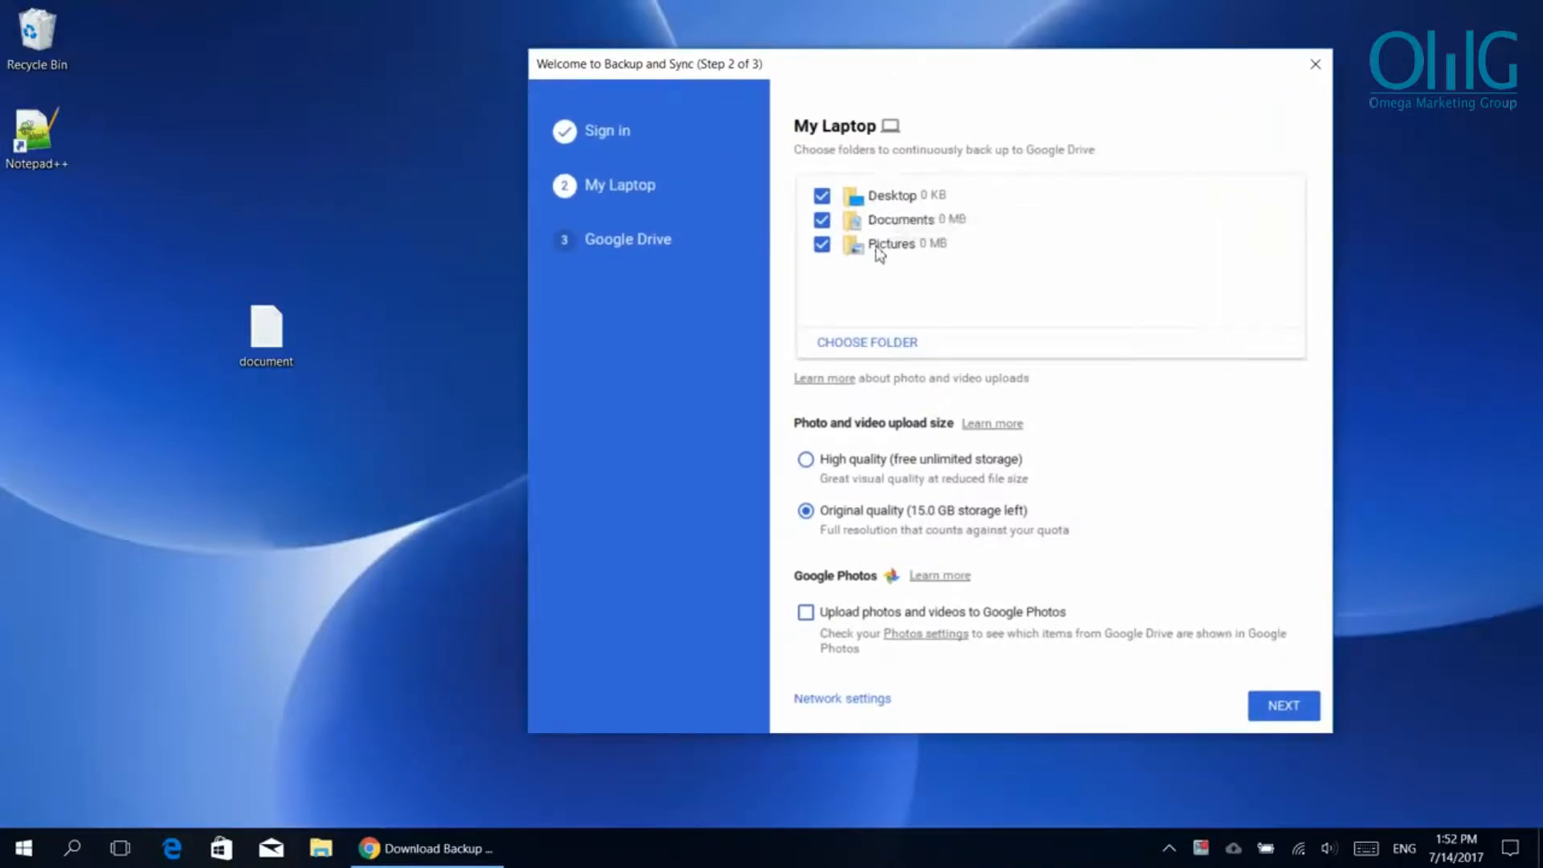
left_click(822, 243)
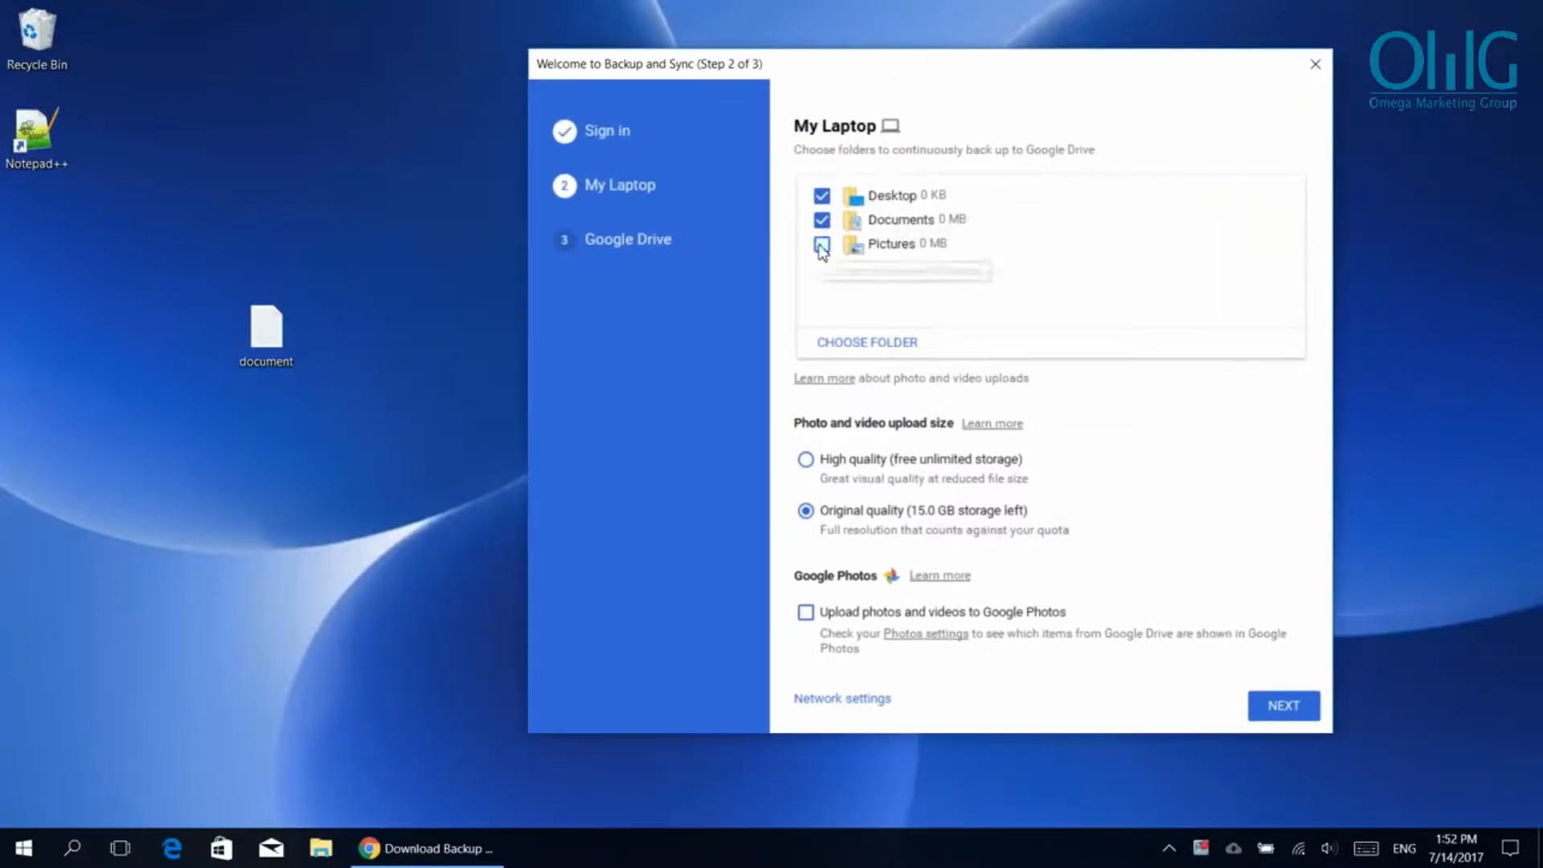
left_click(822, 244)
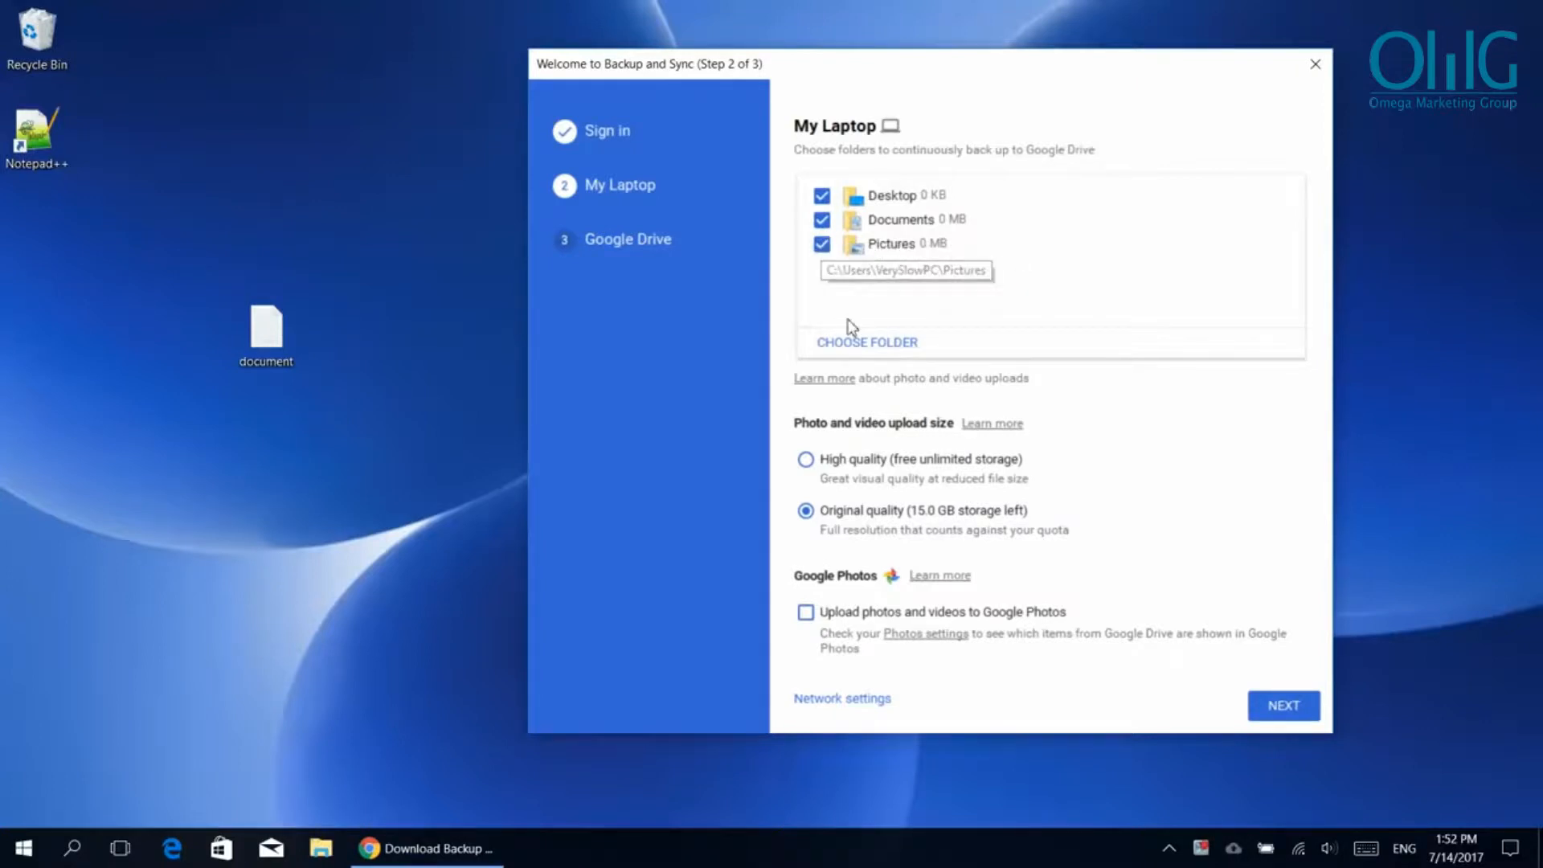
left_click(833, 346)
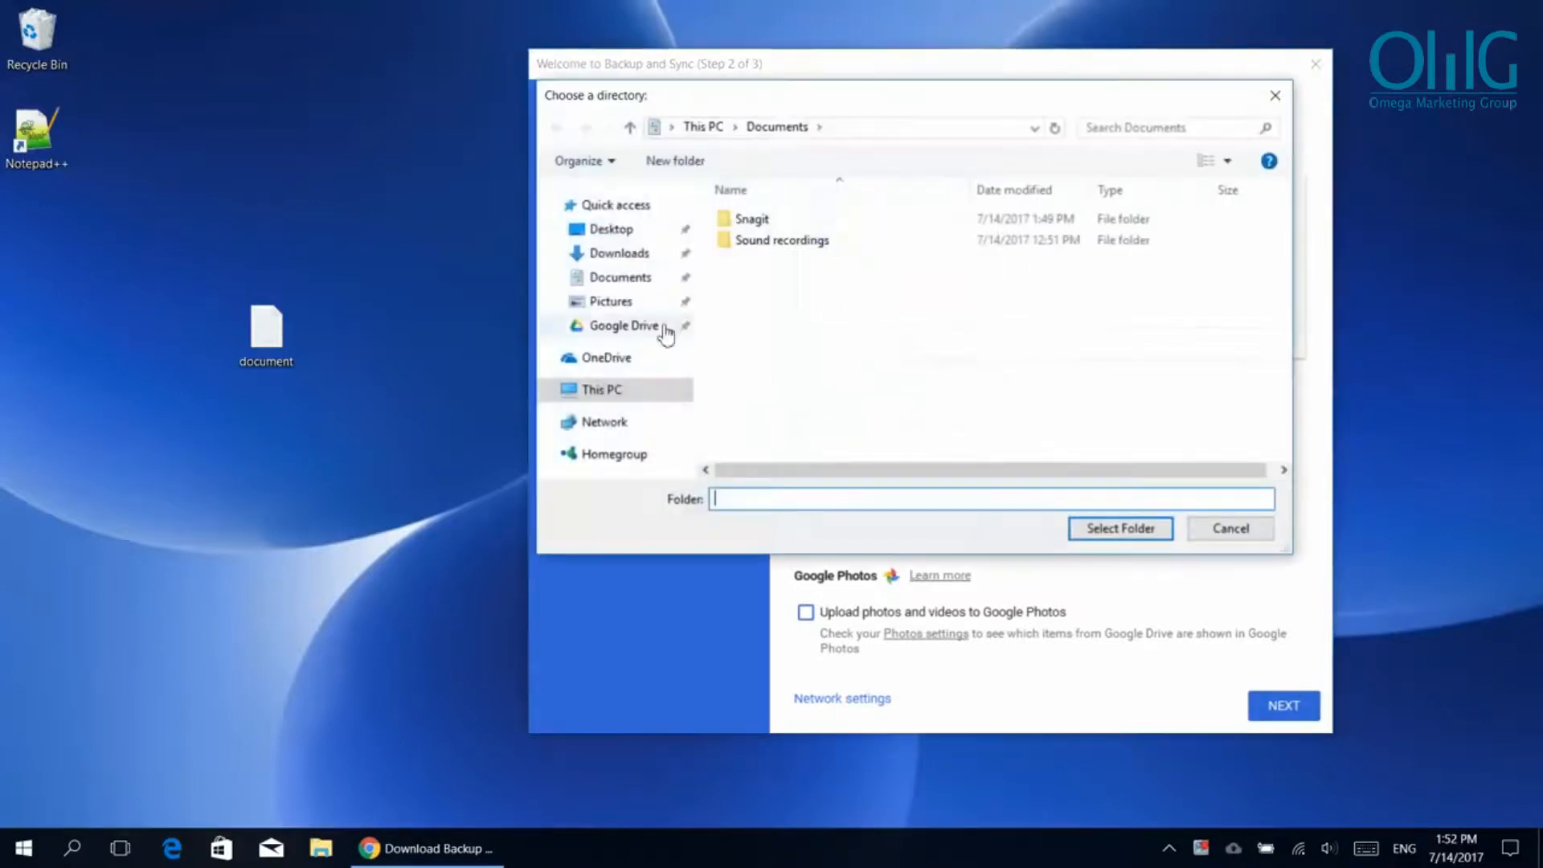
left_click(1275, 96)
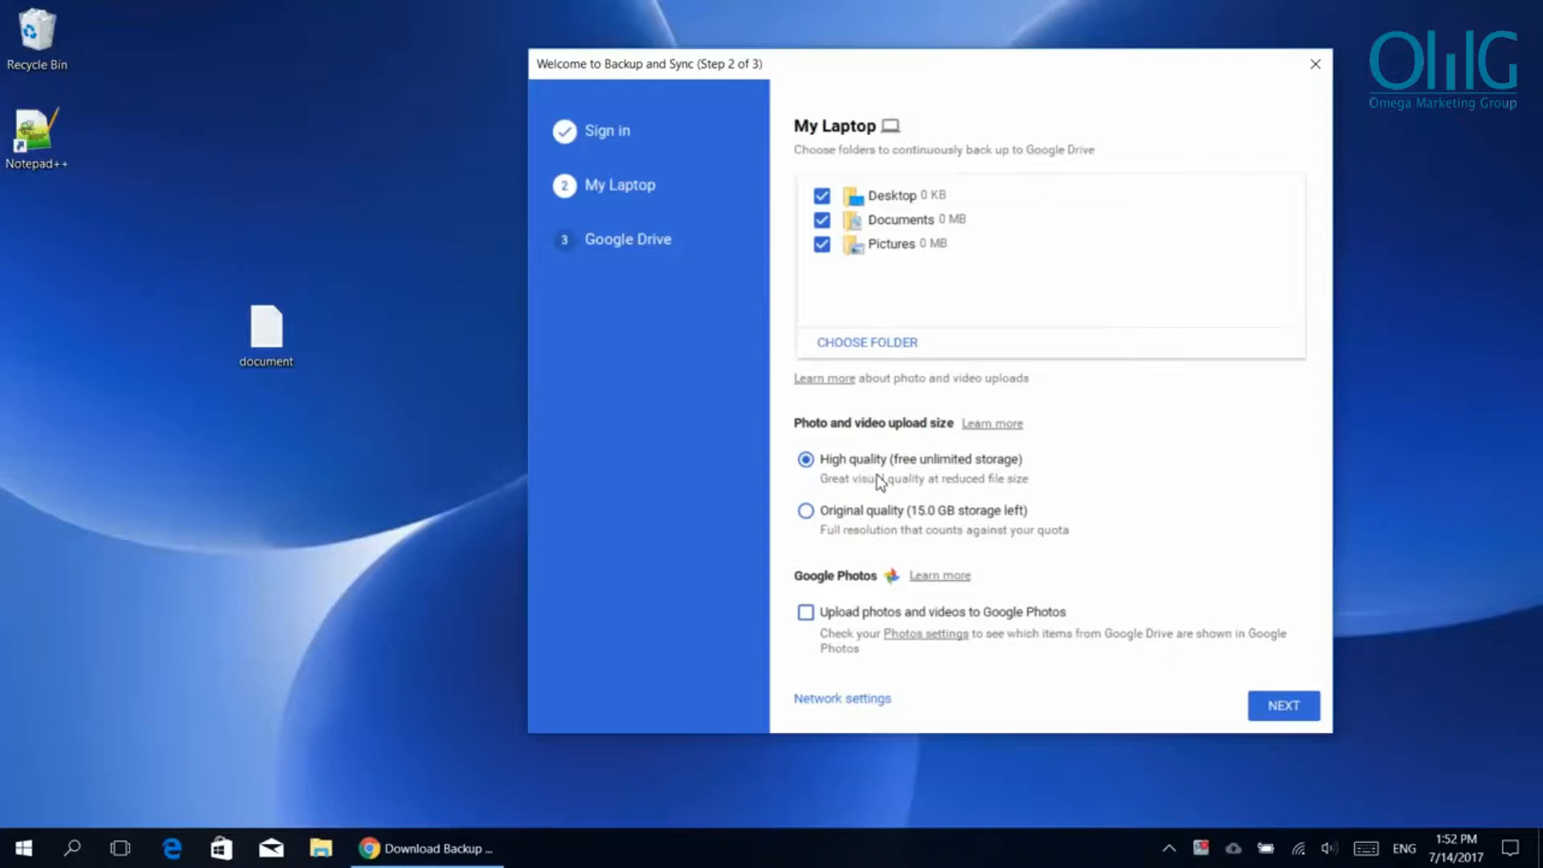
Choose High quality as the photo and video upload size, and open the linked Photos settings to review the options
left_click(921, 644)
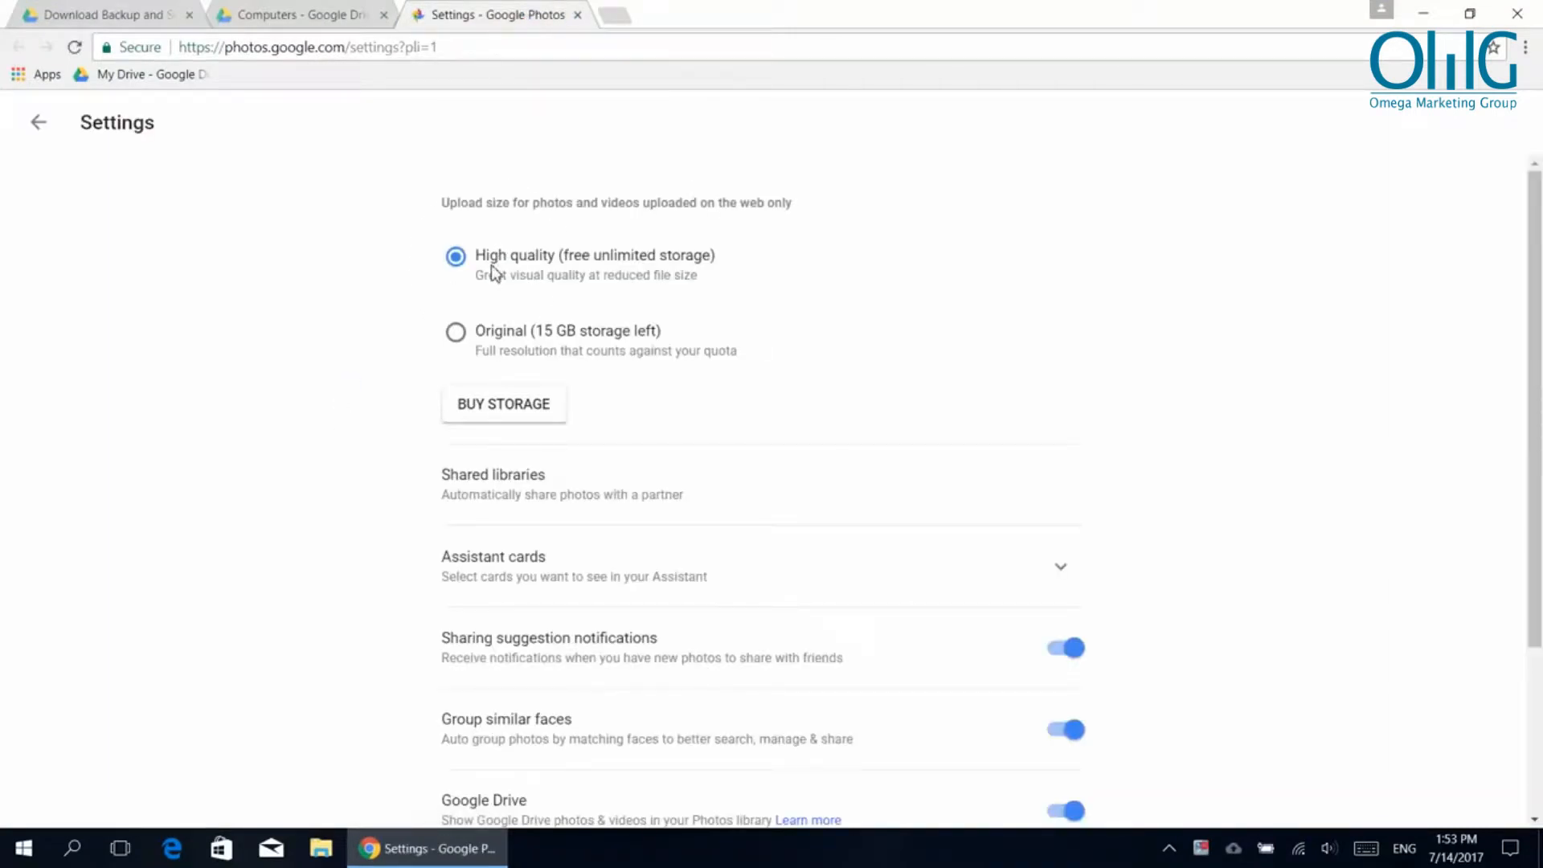
scroll(418, 360, "down", 2)
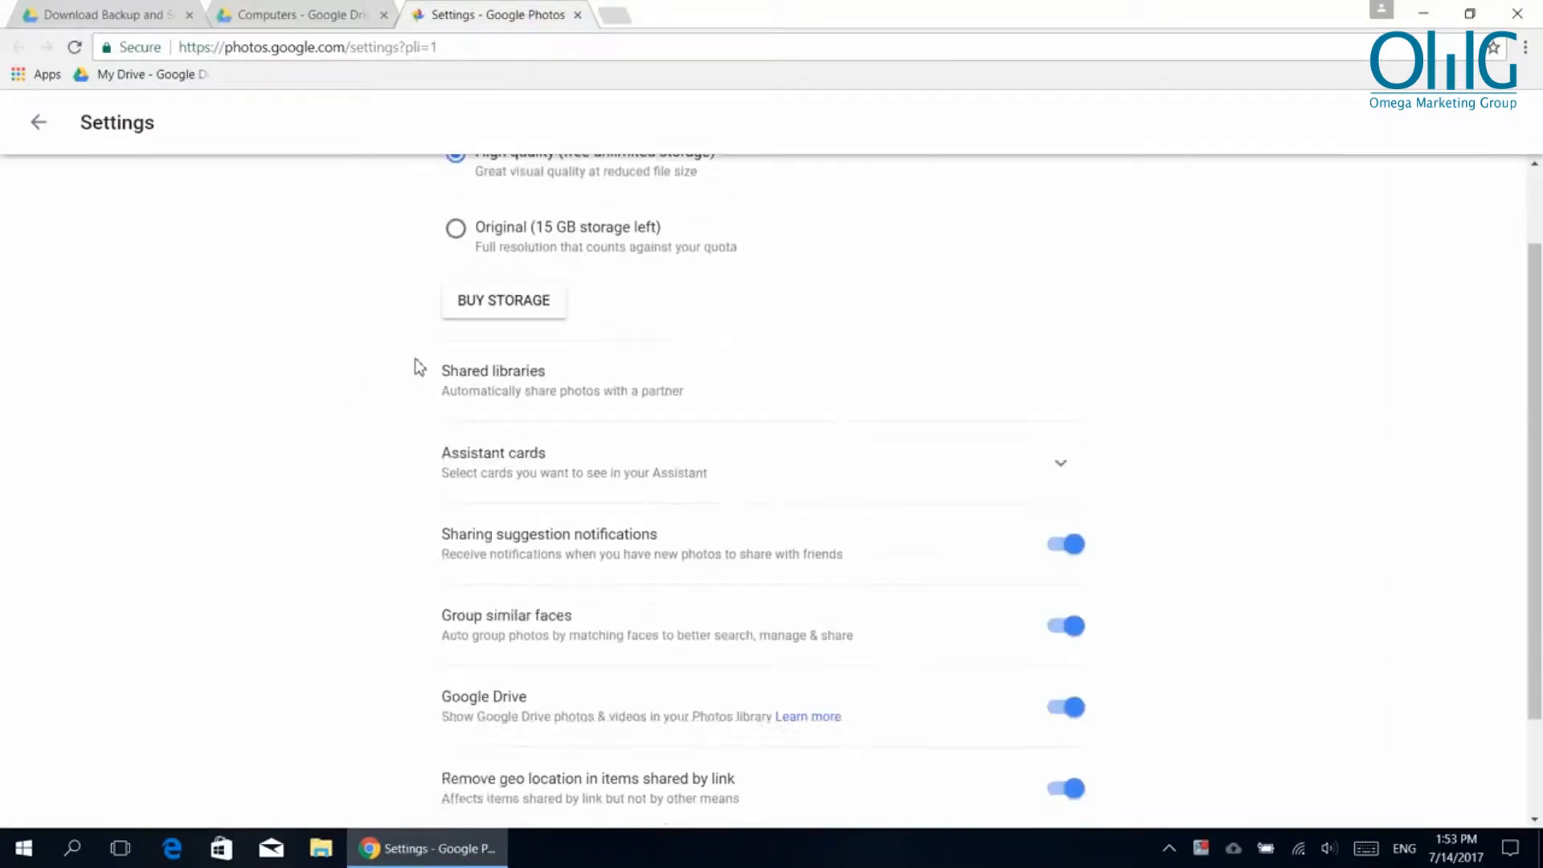
scroll(417, 366, "down", 2)
Turn the Google Drive and geo location removal settings off, and switch both back on
left_click(1061, 576)
left_click(1079, 665)
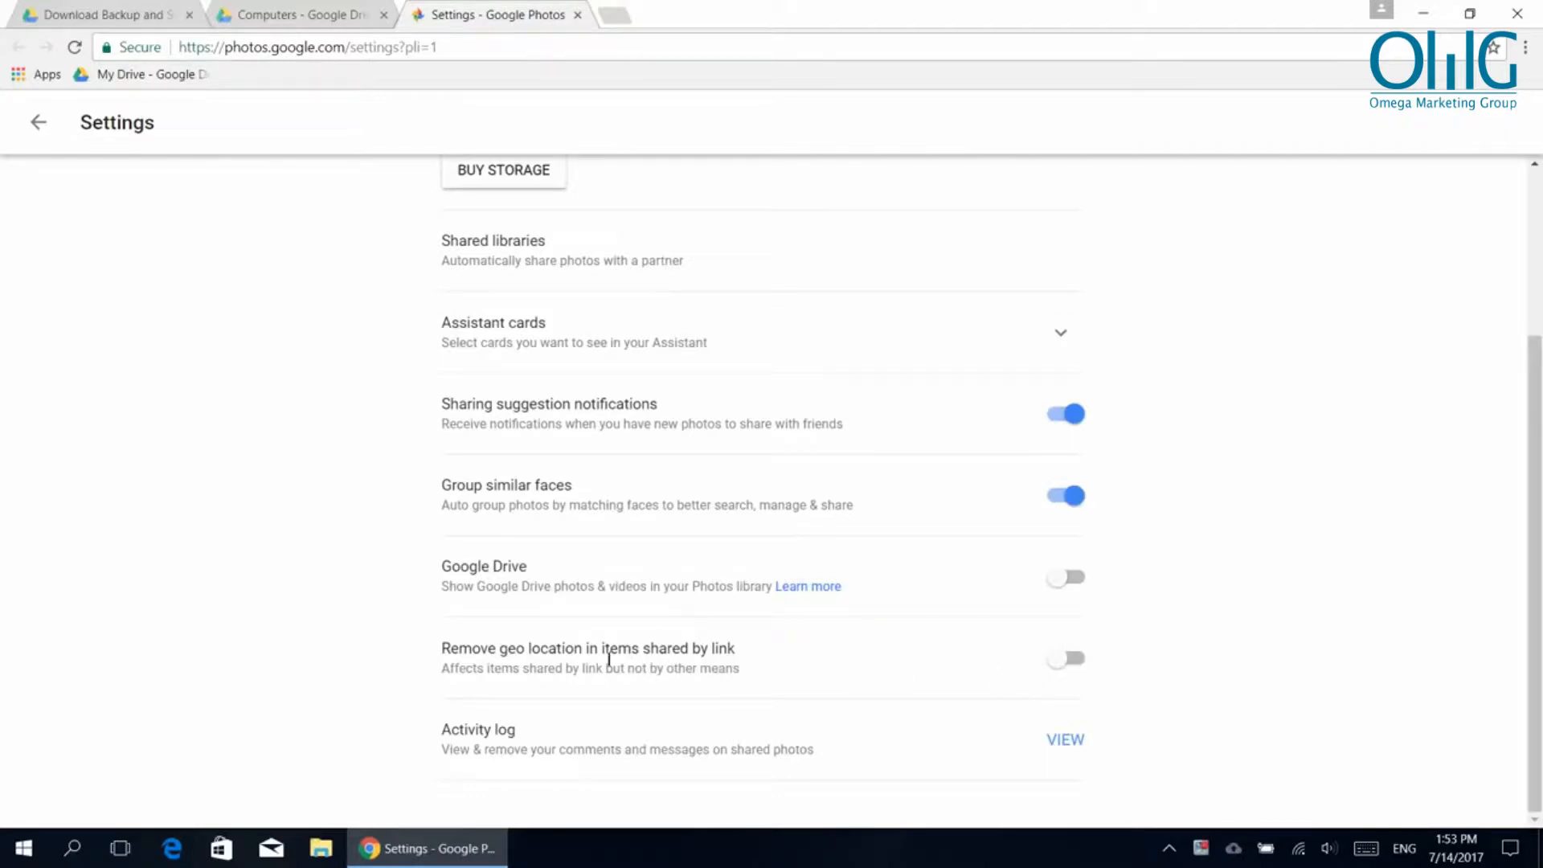
left_click(1077, 670)
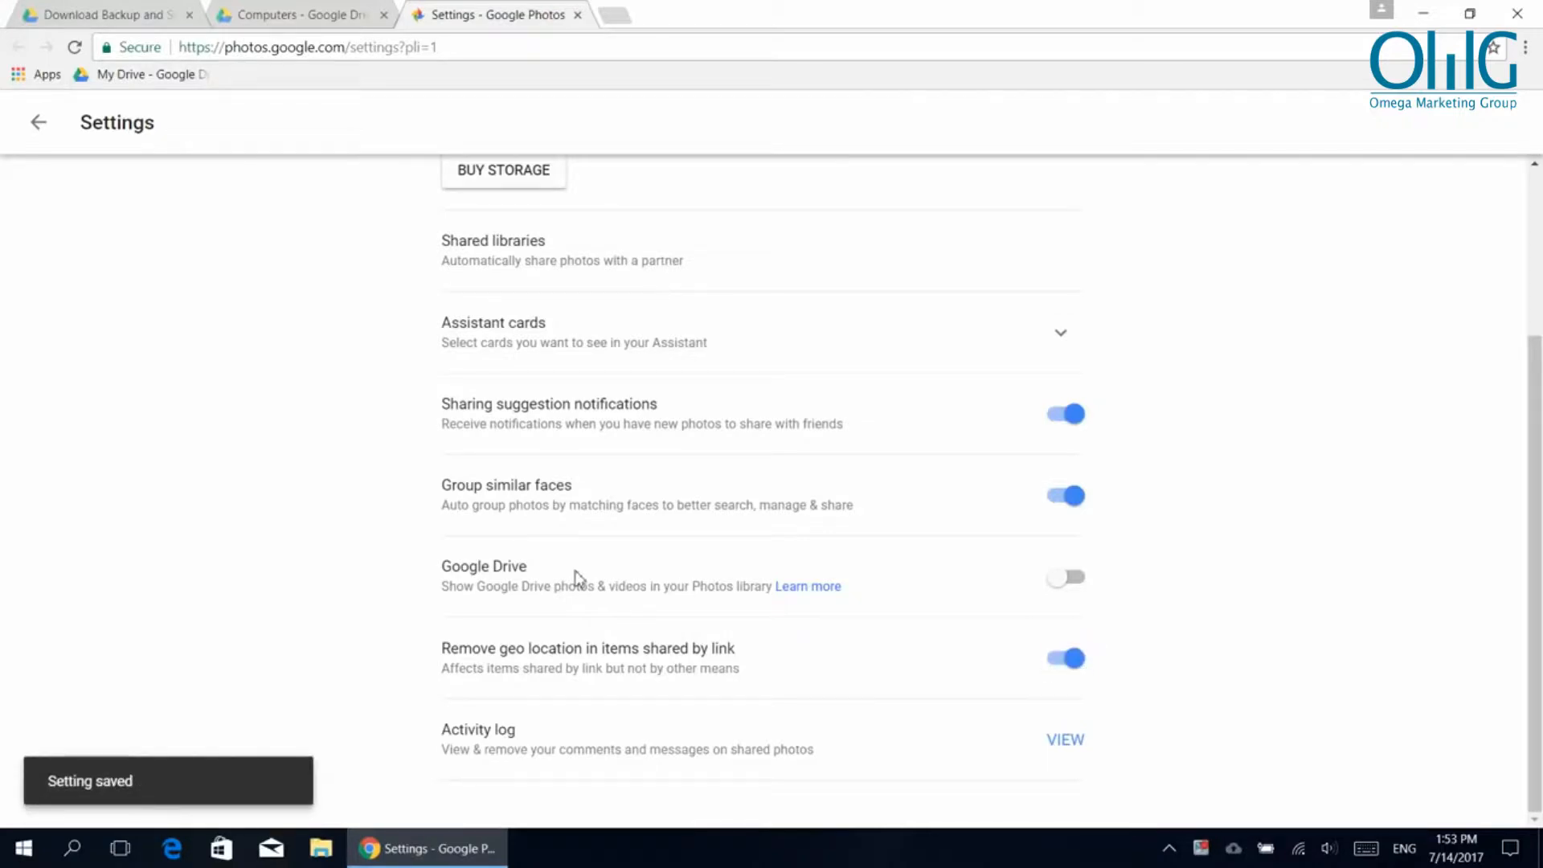
left_click(1071, 581)
scroll(386, 544, "up", 3)
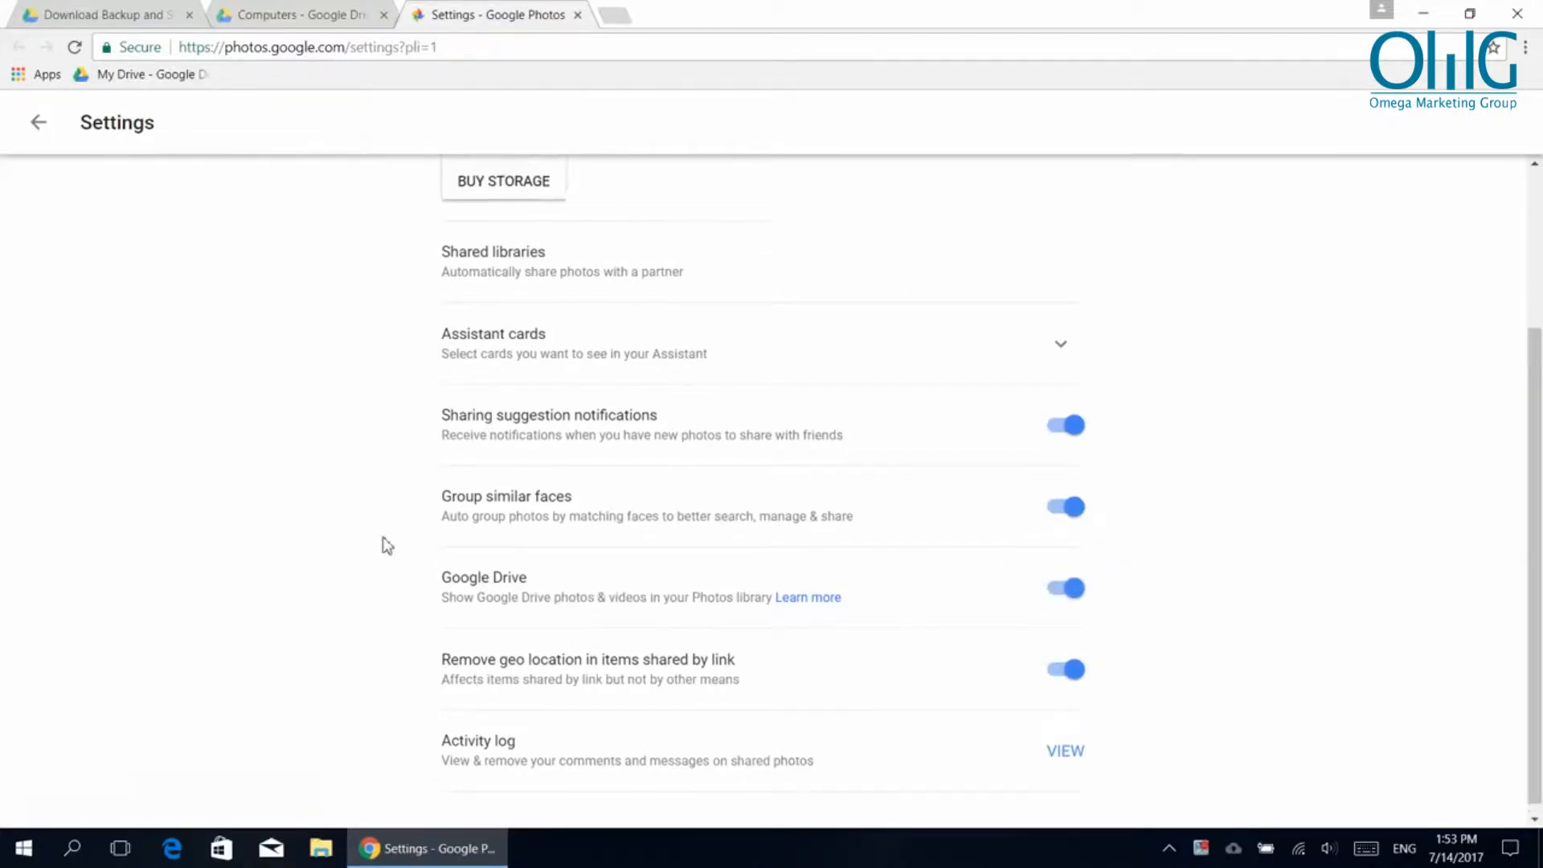
scroll(394, 547, "down", 3)
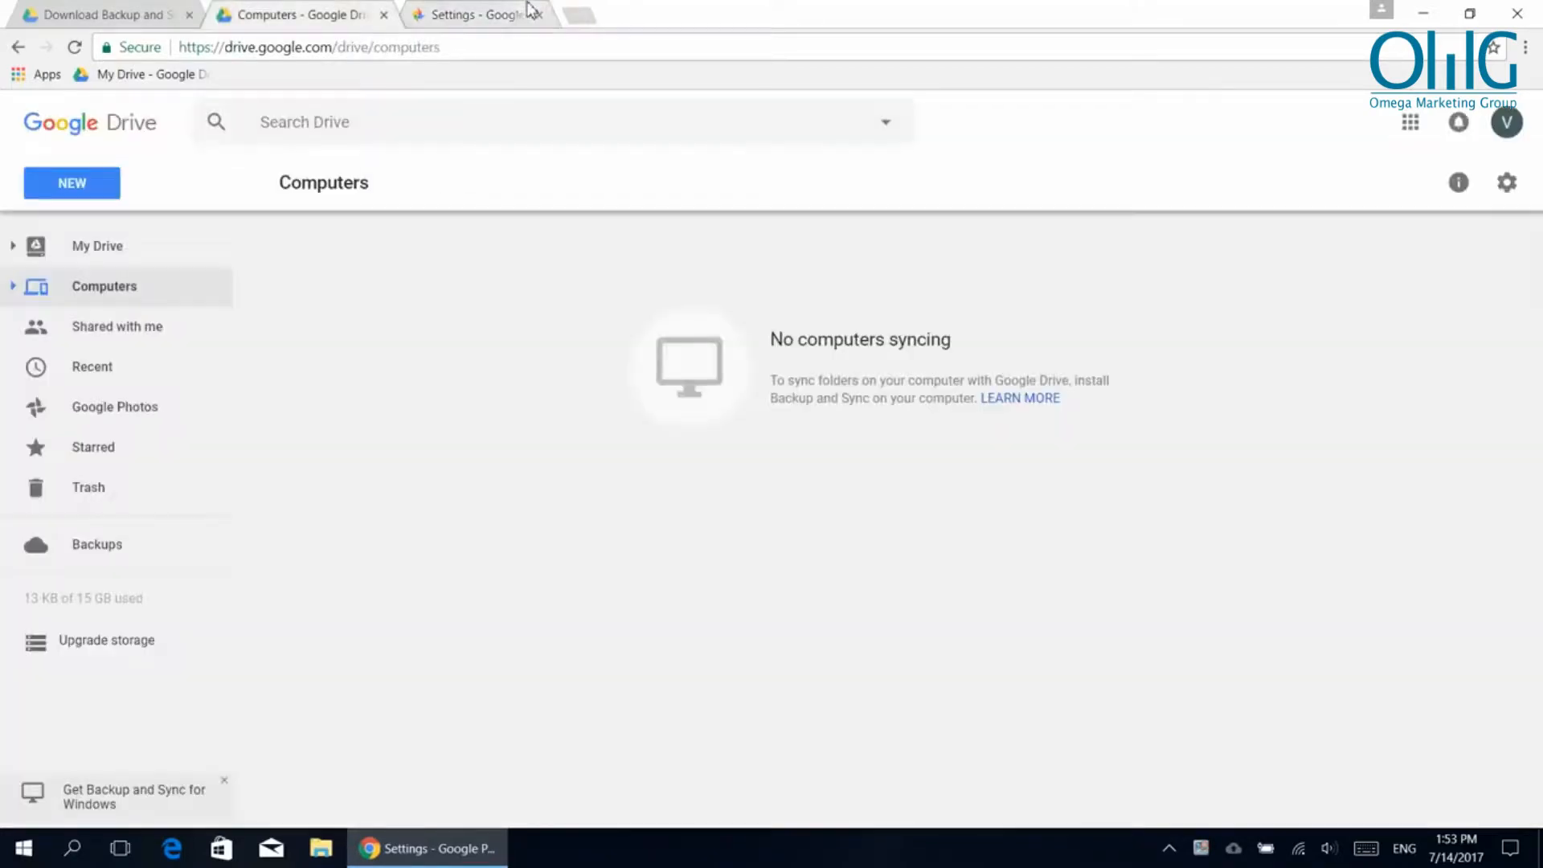
Close the Photos settings page, return to the Backup and Sync setup, and enable uploading photos and videos to Google Photos
left_click(578, 14)
left_click(430, 848)
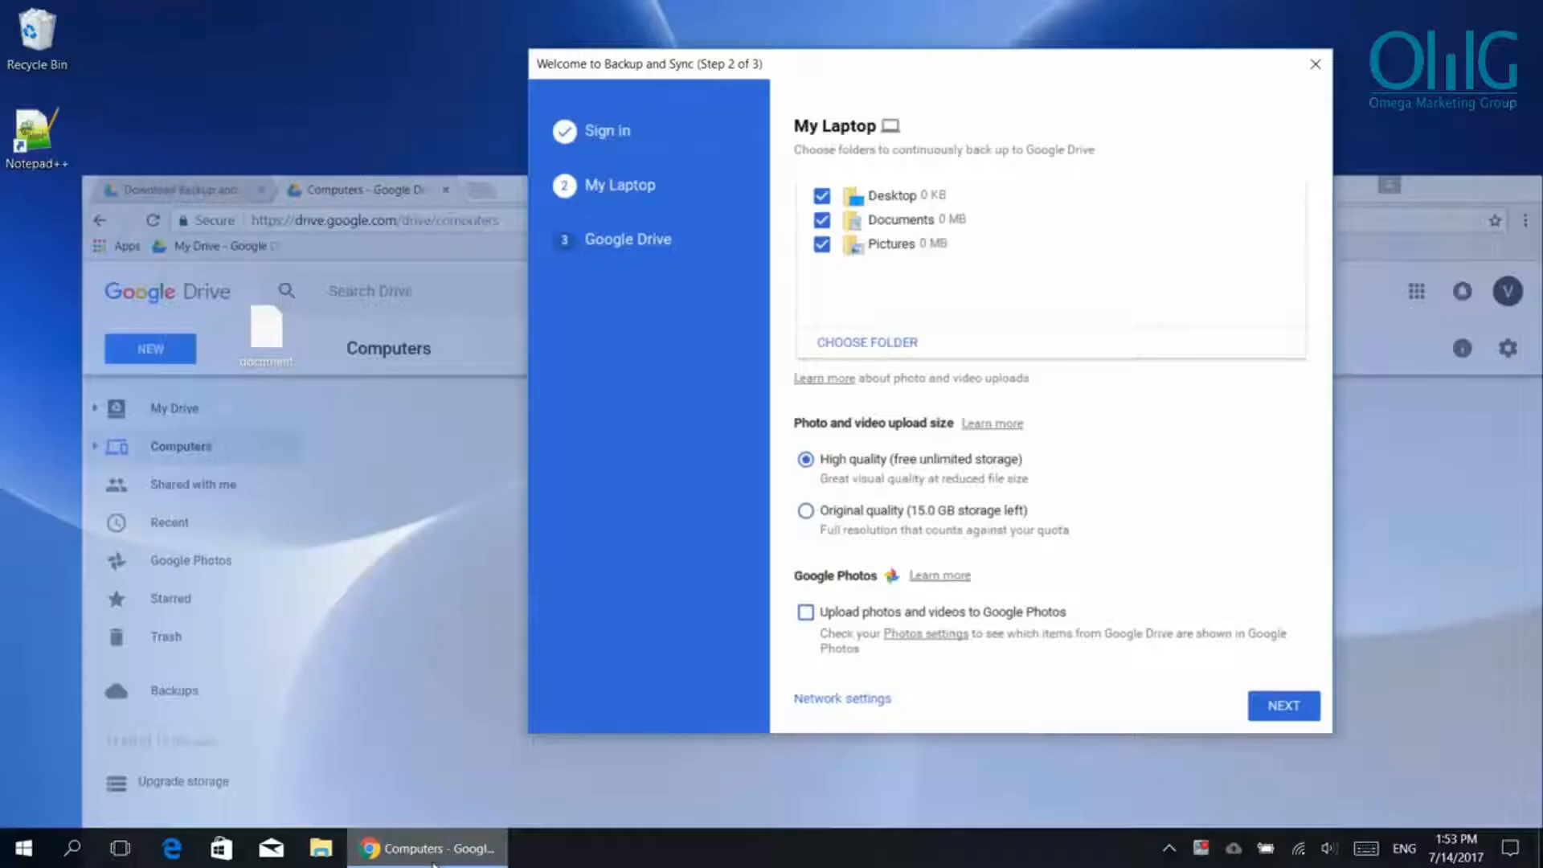
left_click(807, 619)
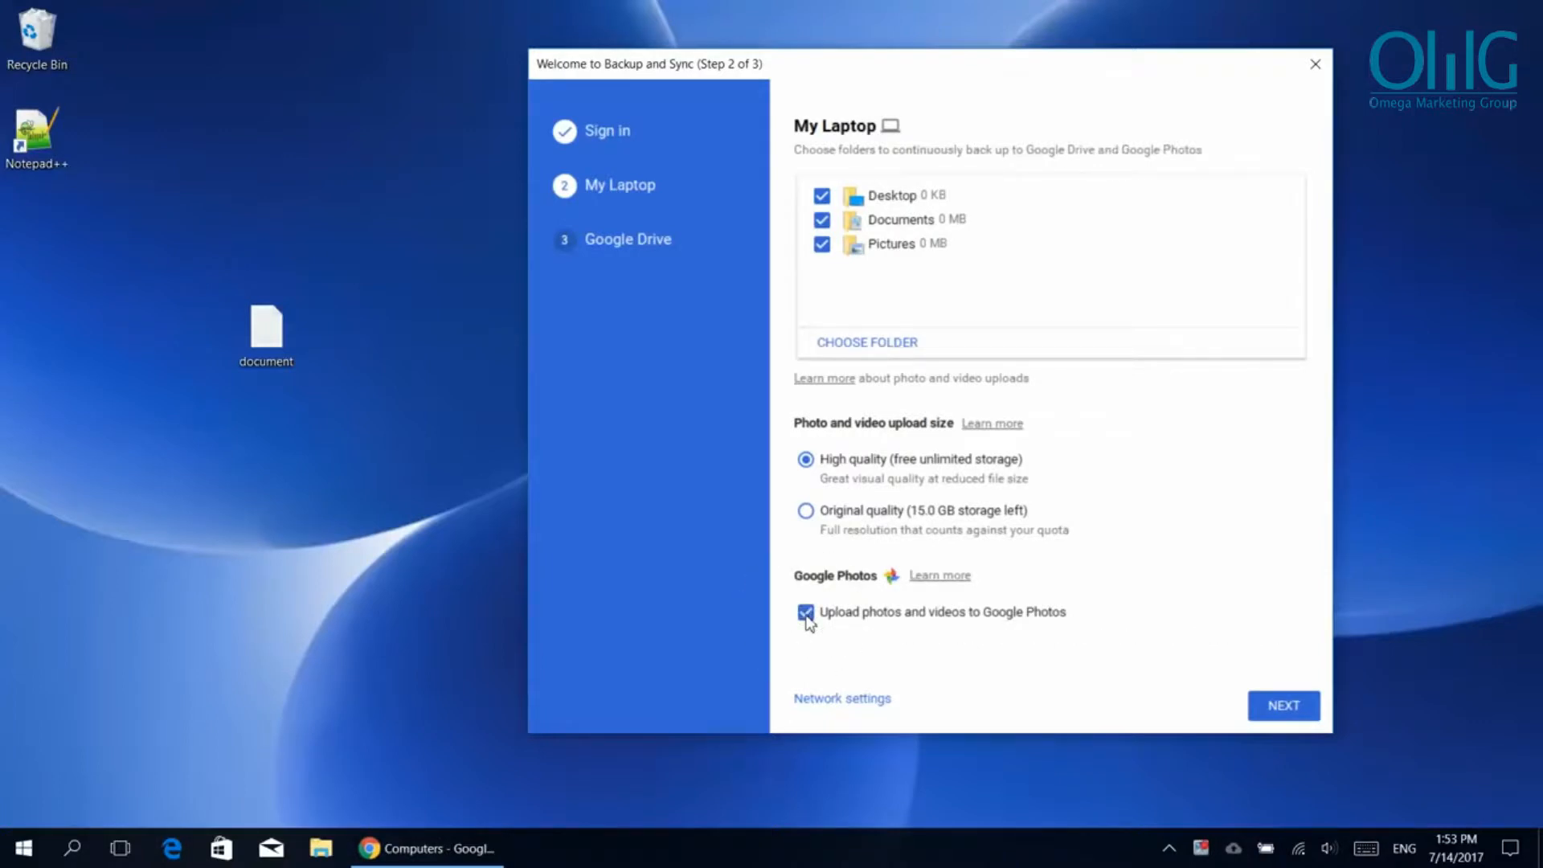
Continue to the Google Drive setup stage and start syncing everything in My Drive to this computer
left_click(1284, 711)
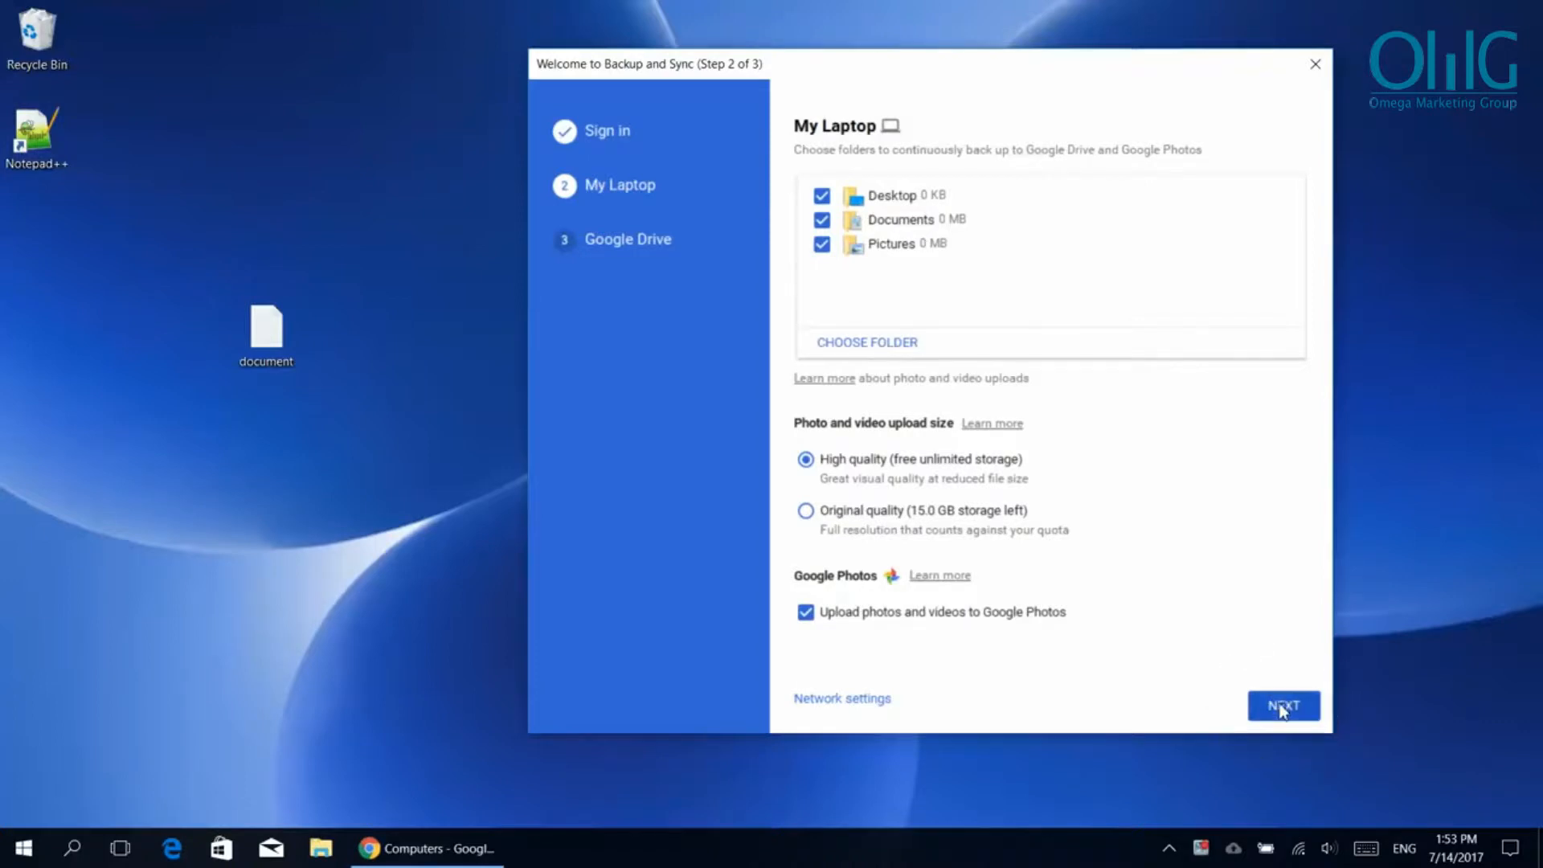
left_click(929, 615)
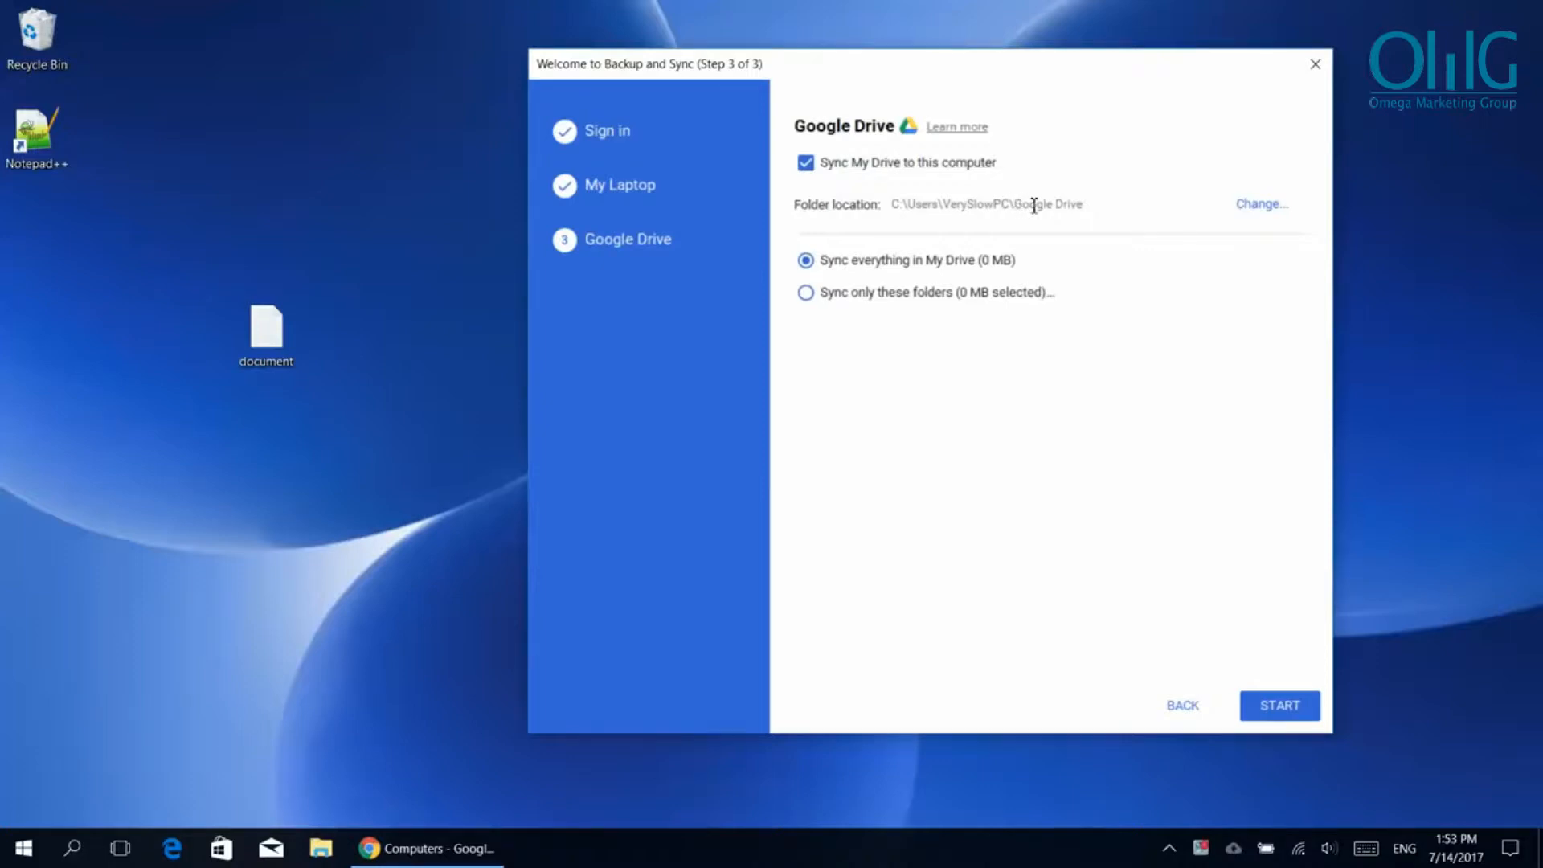
left_click(1279, 712)
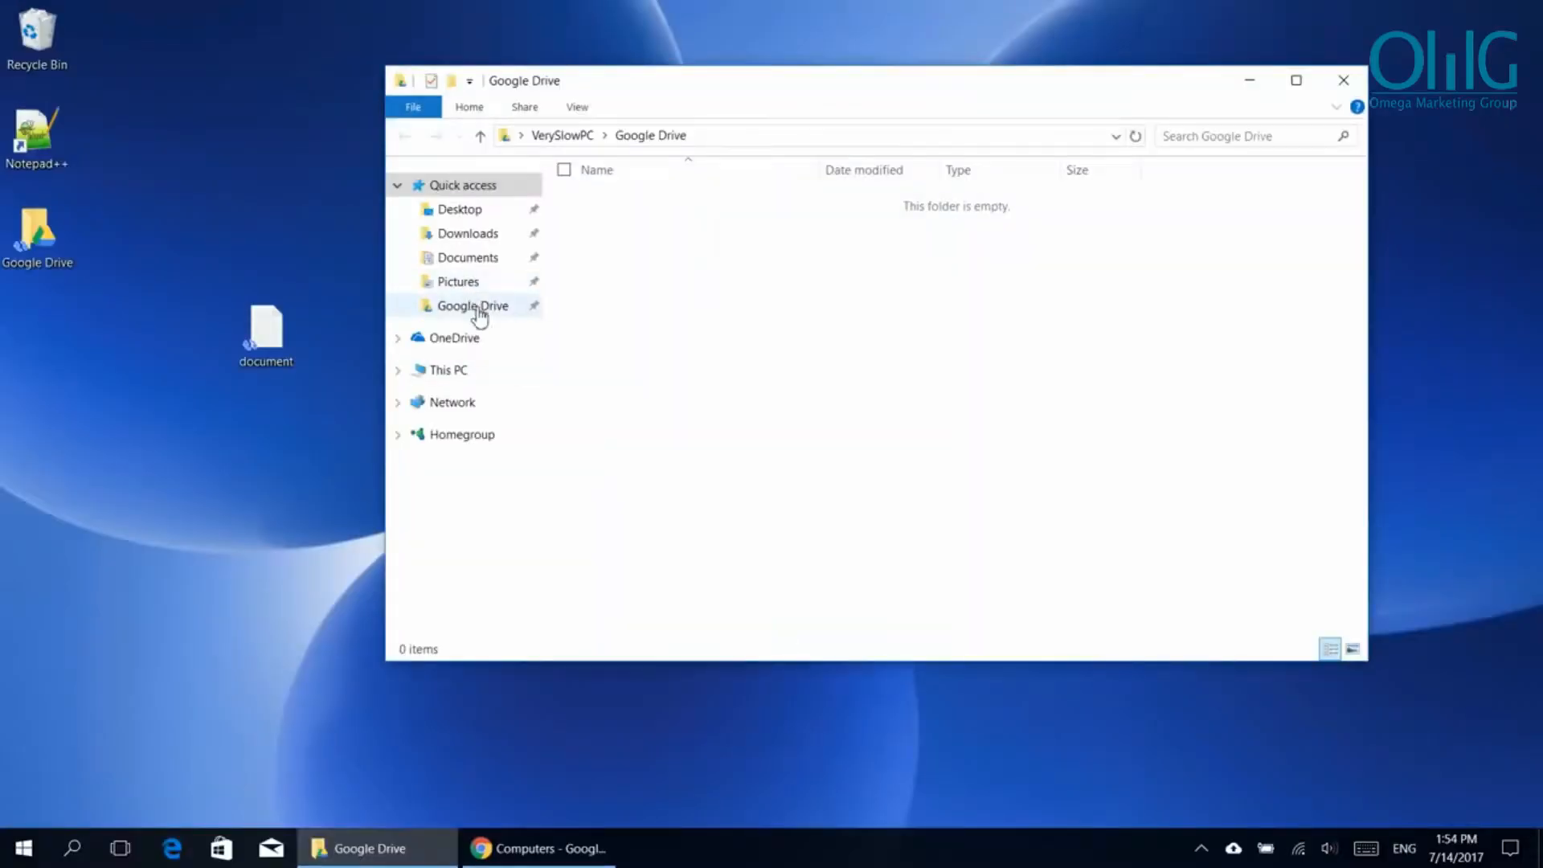
Examine the local Google Drive folder in File Explorer, and minimize its window
left_click(479, 315)
left_click_drag(712, 364, 613, 151)
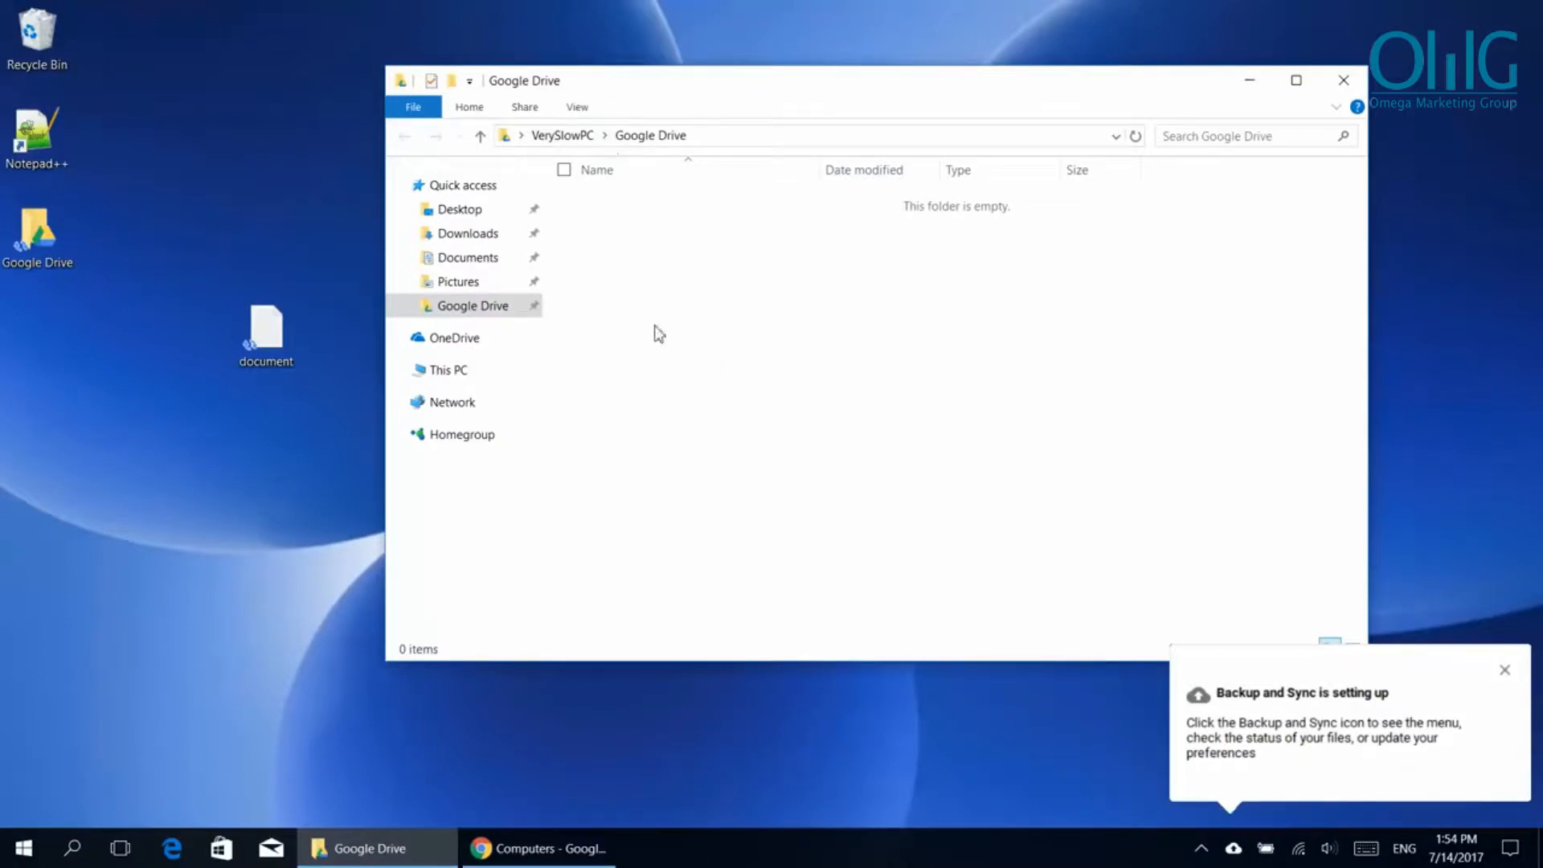
left_click(1250, 80)
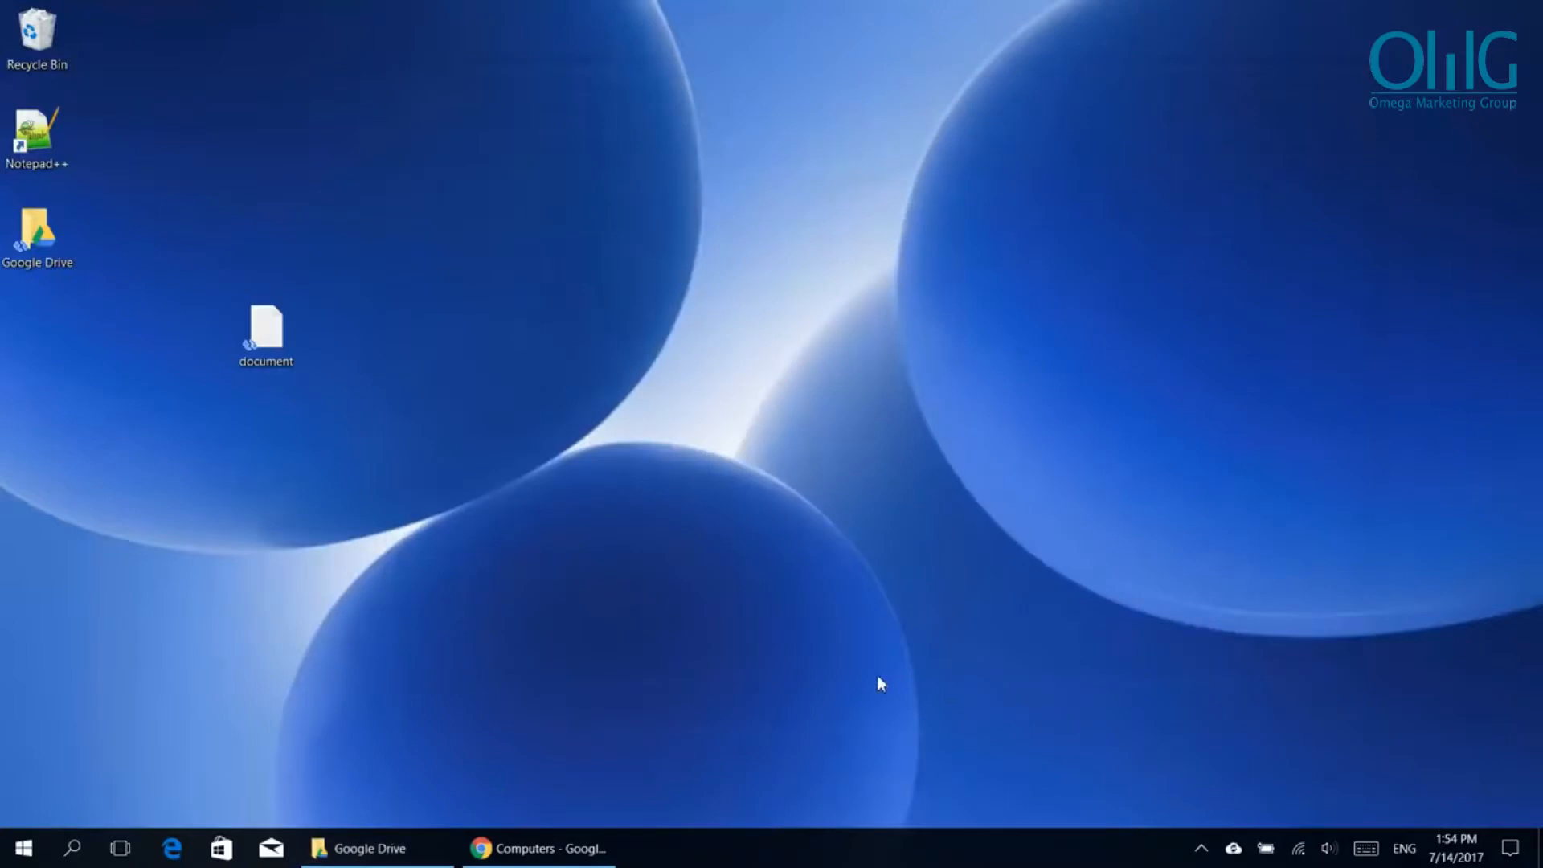
Check the Backup and Sync status, decline opening Google Drive, and inspect the sync mark on the desktop document
left_click(1233, 848)
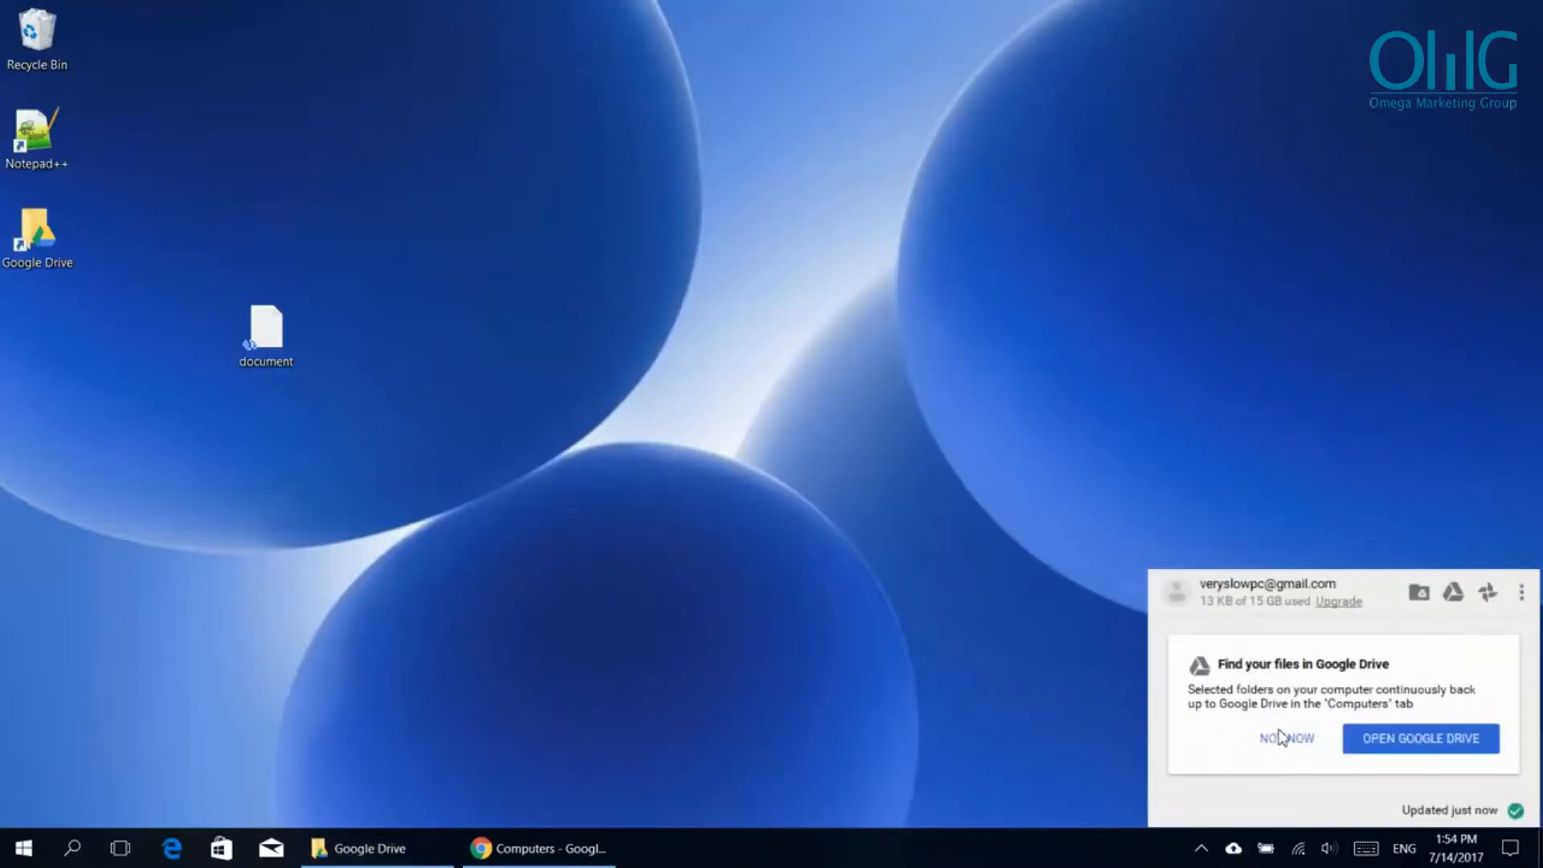
left_click(1284, 739)
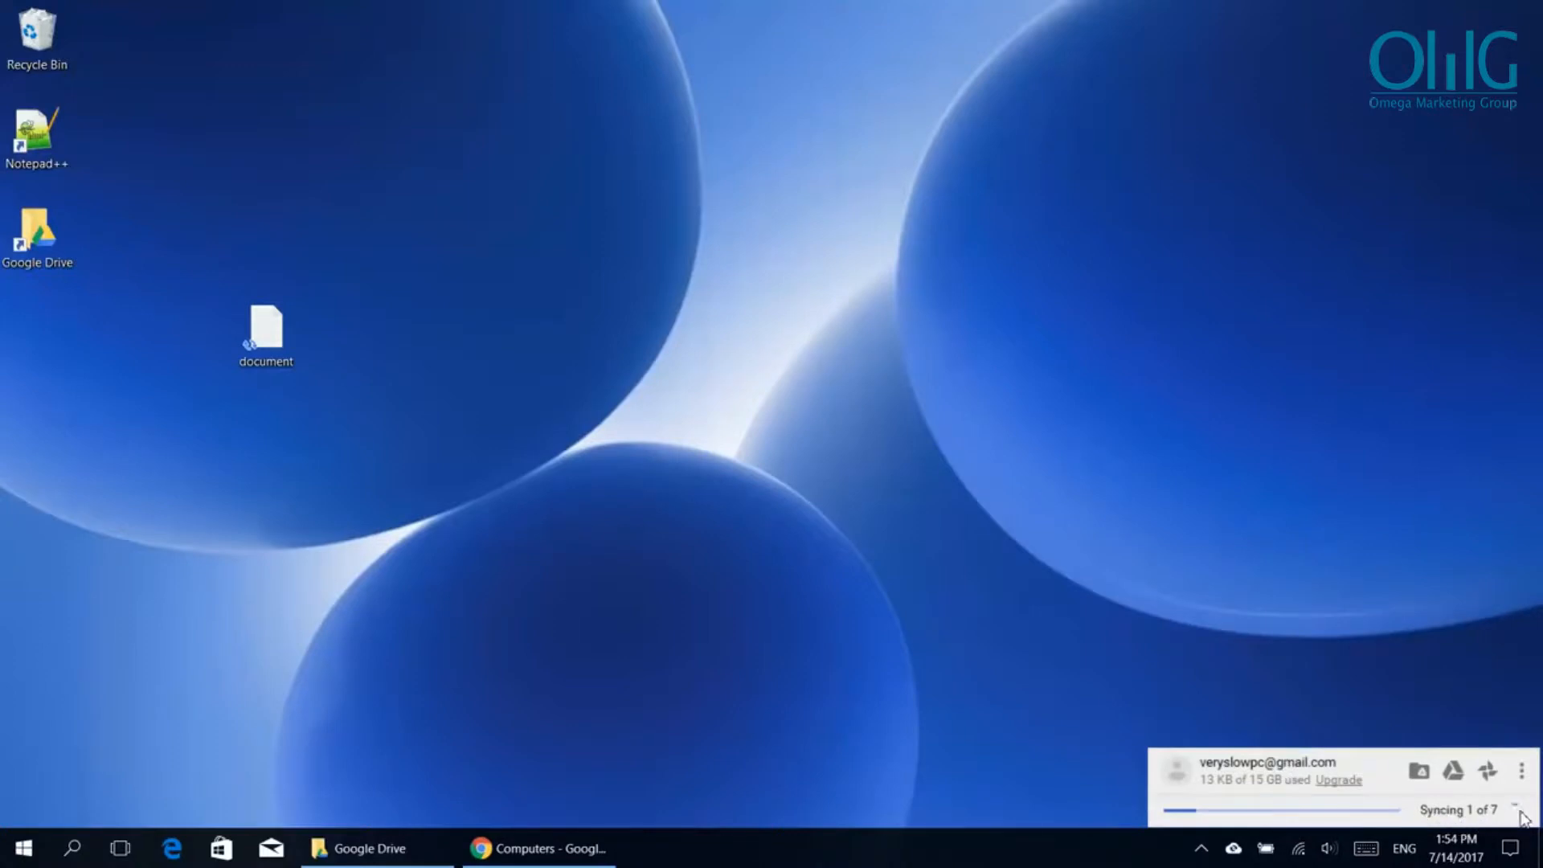
left_click_drag(543, 458, 241, 287)
left_click_drag(379, 441, 245, 291)
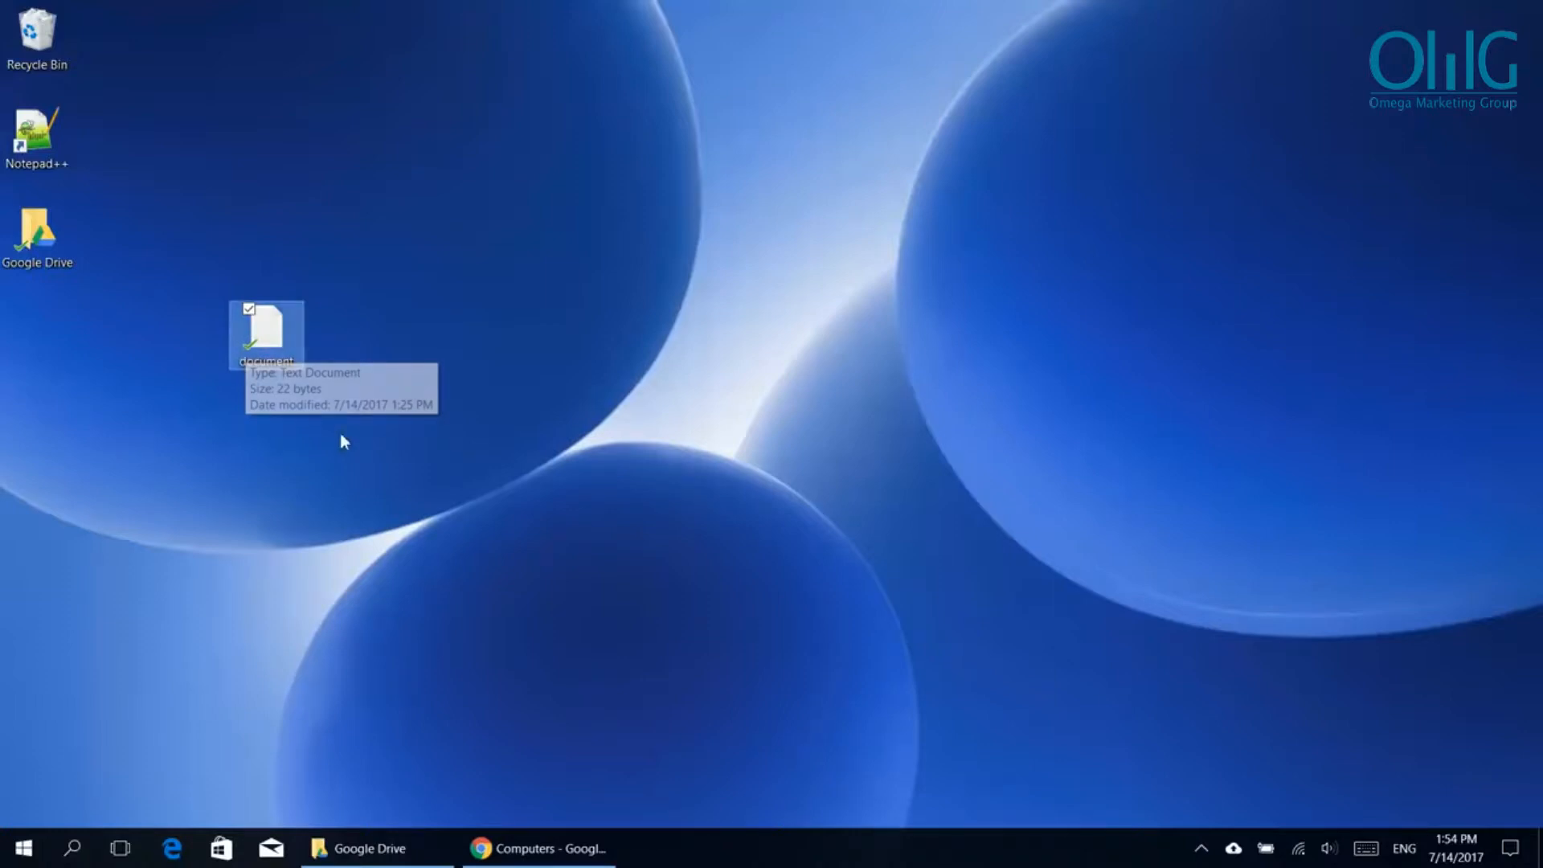
Compare the local Google Drive folder in File Explorer with My Drive in the browser
left_click(408, 851)
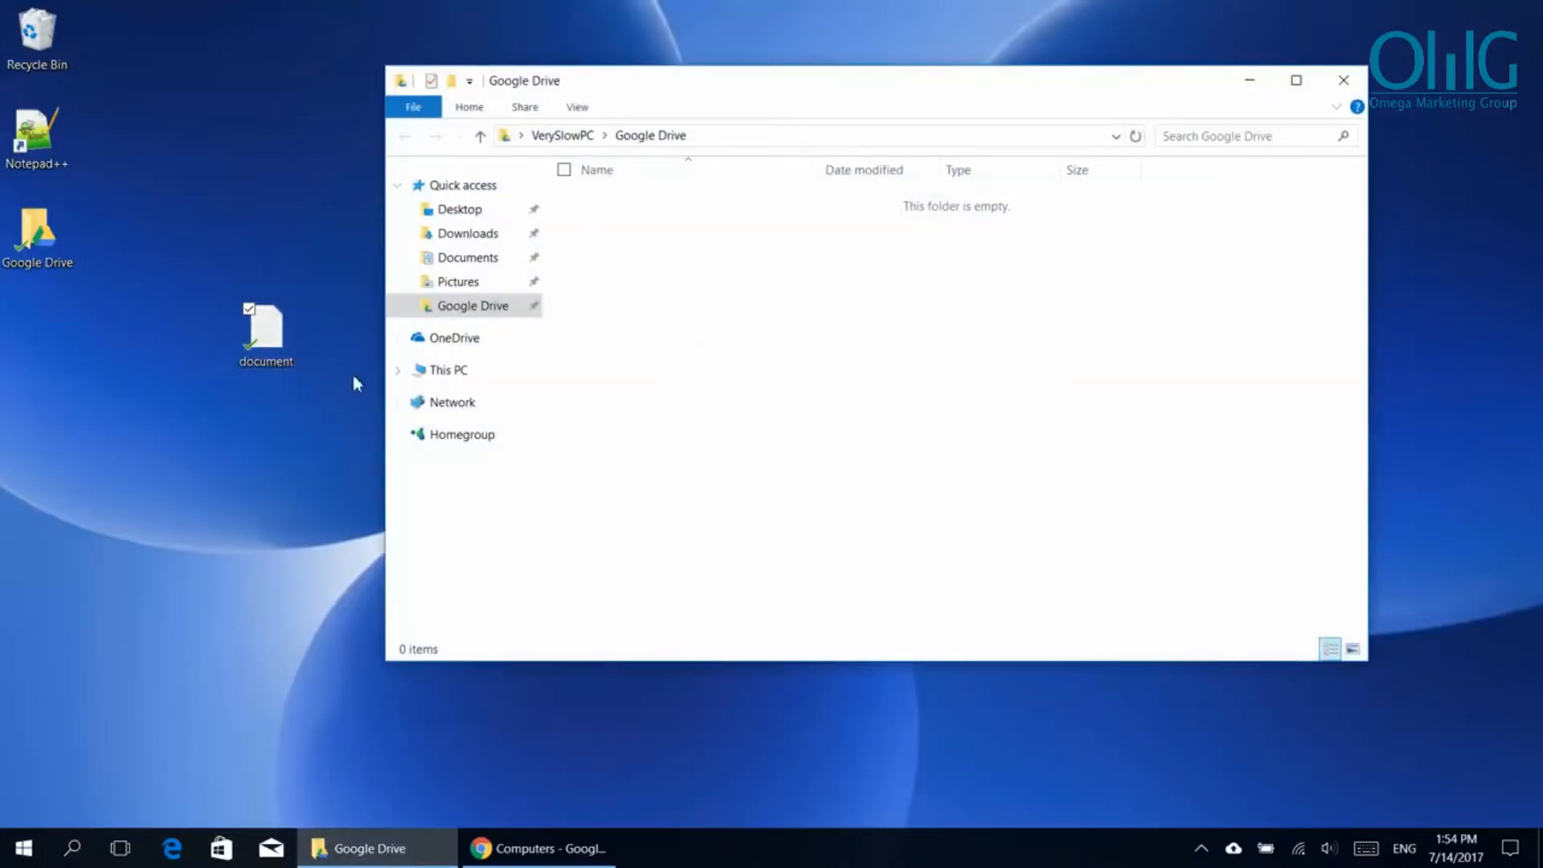
left_click(470, 319)
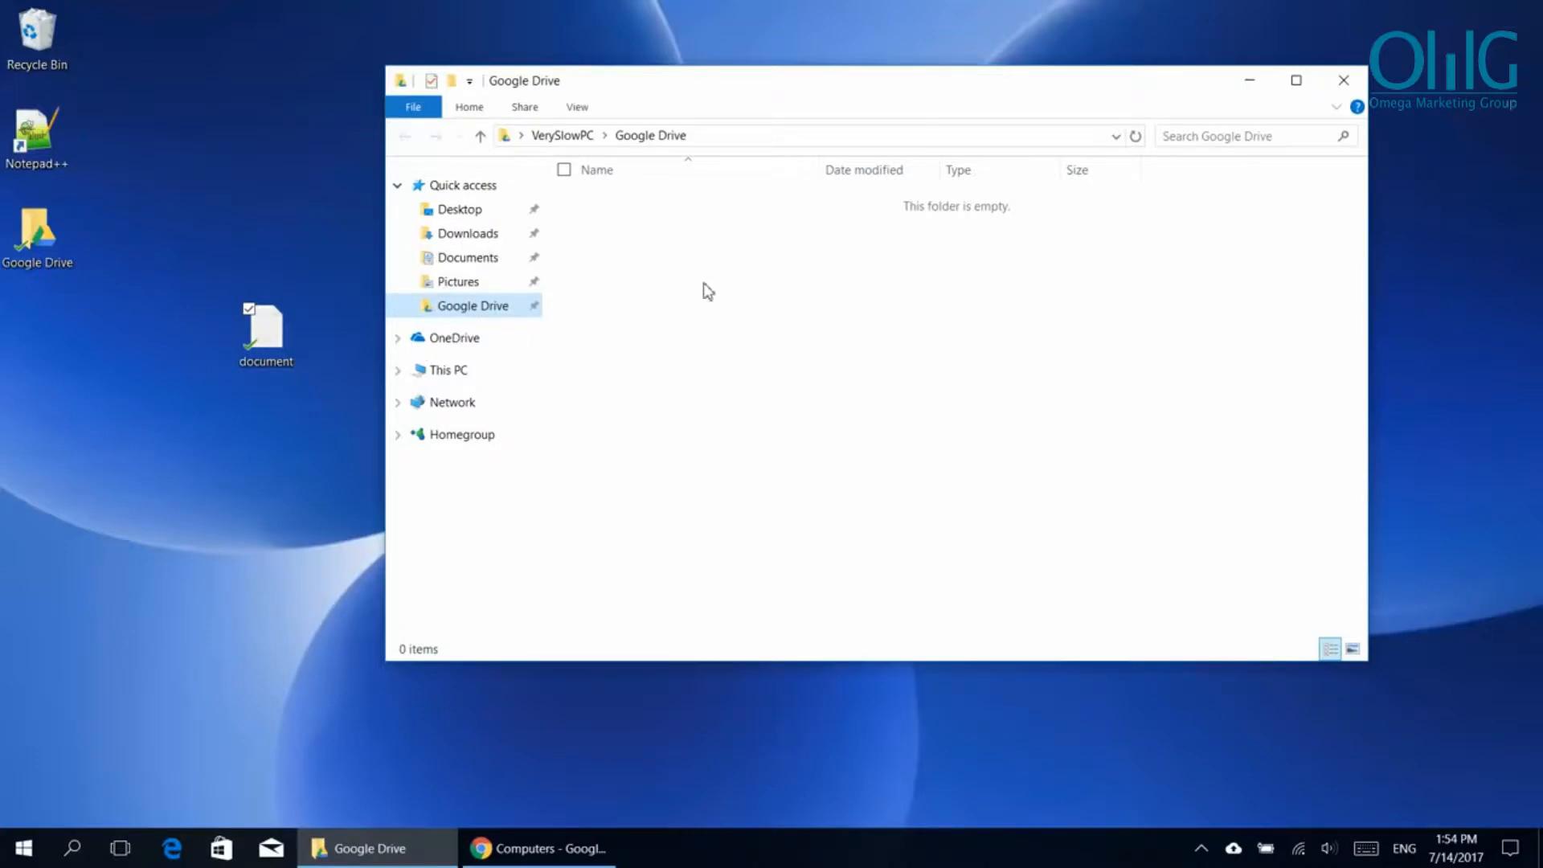
left_click(511, 313)
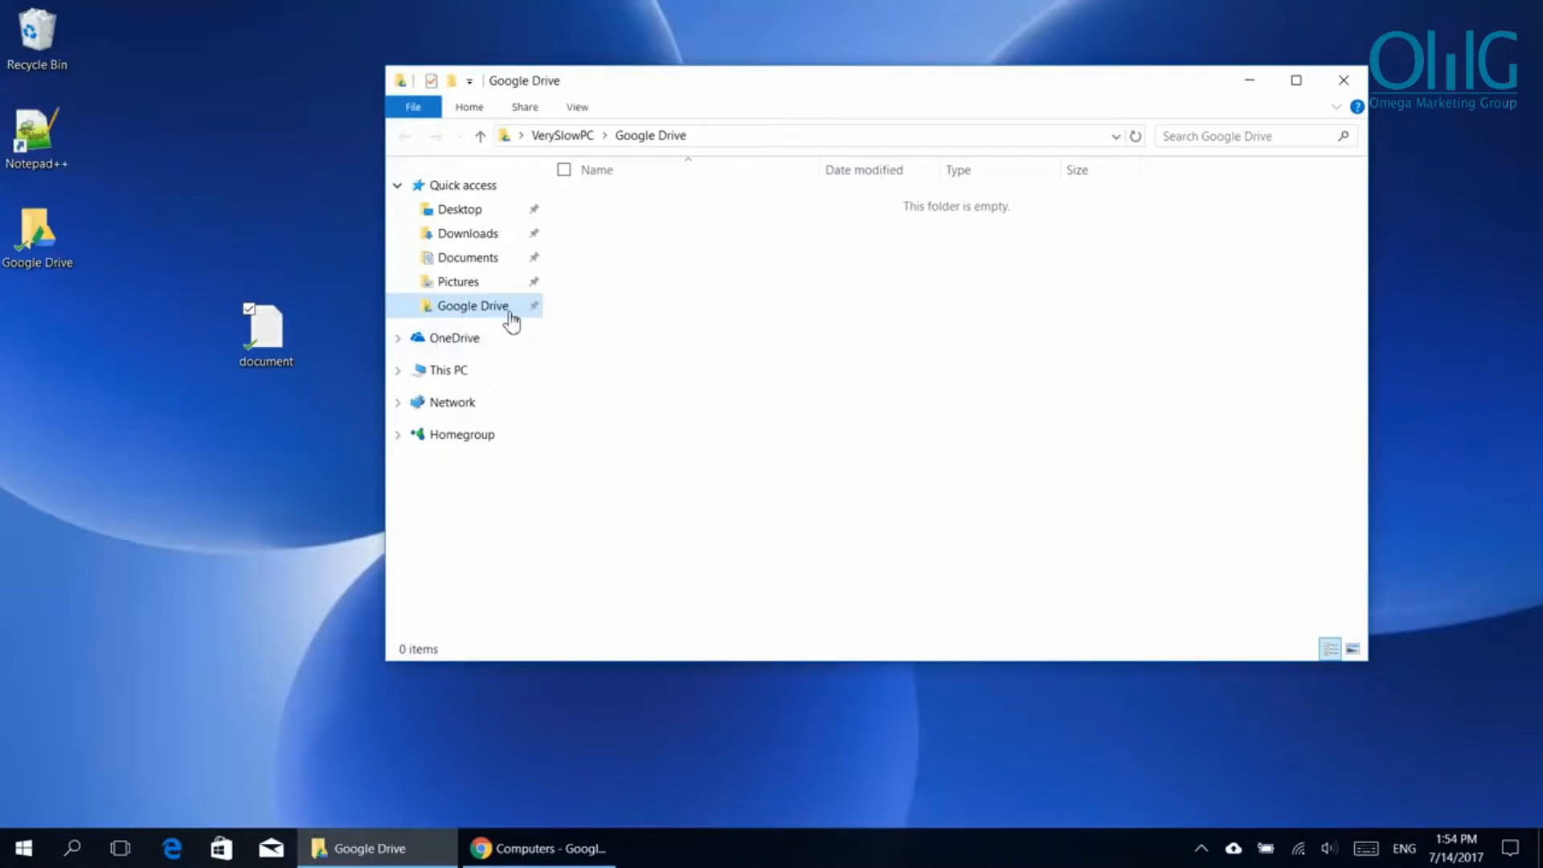
left_click(558, 864)
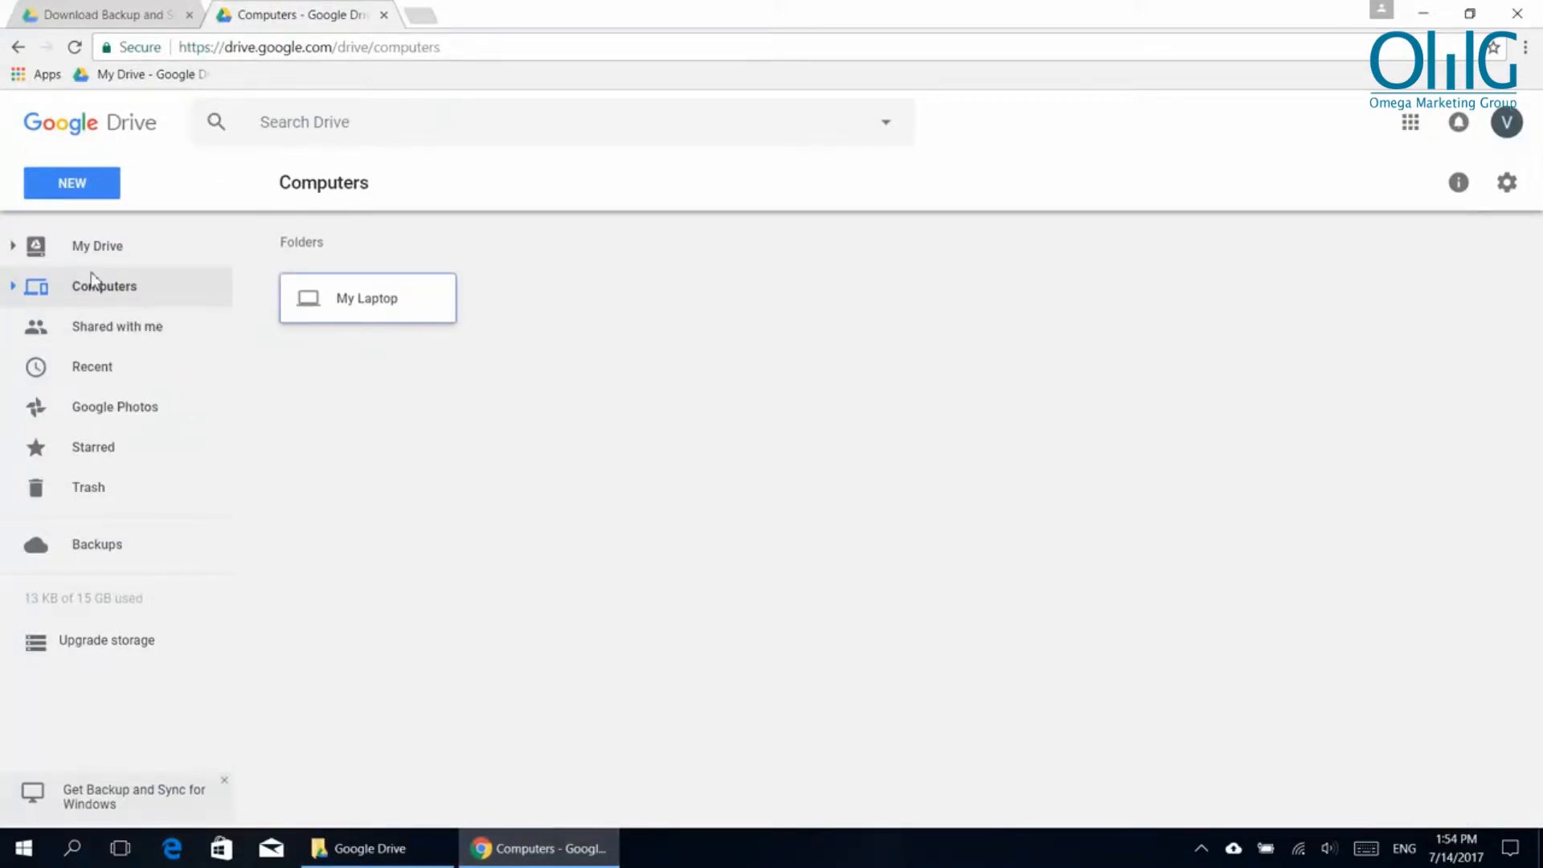
left_click(77, 250)
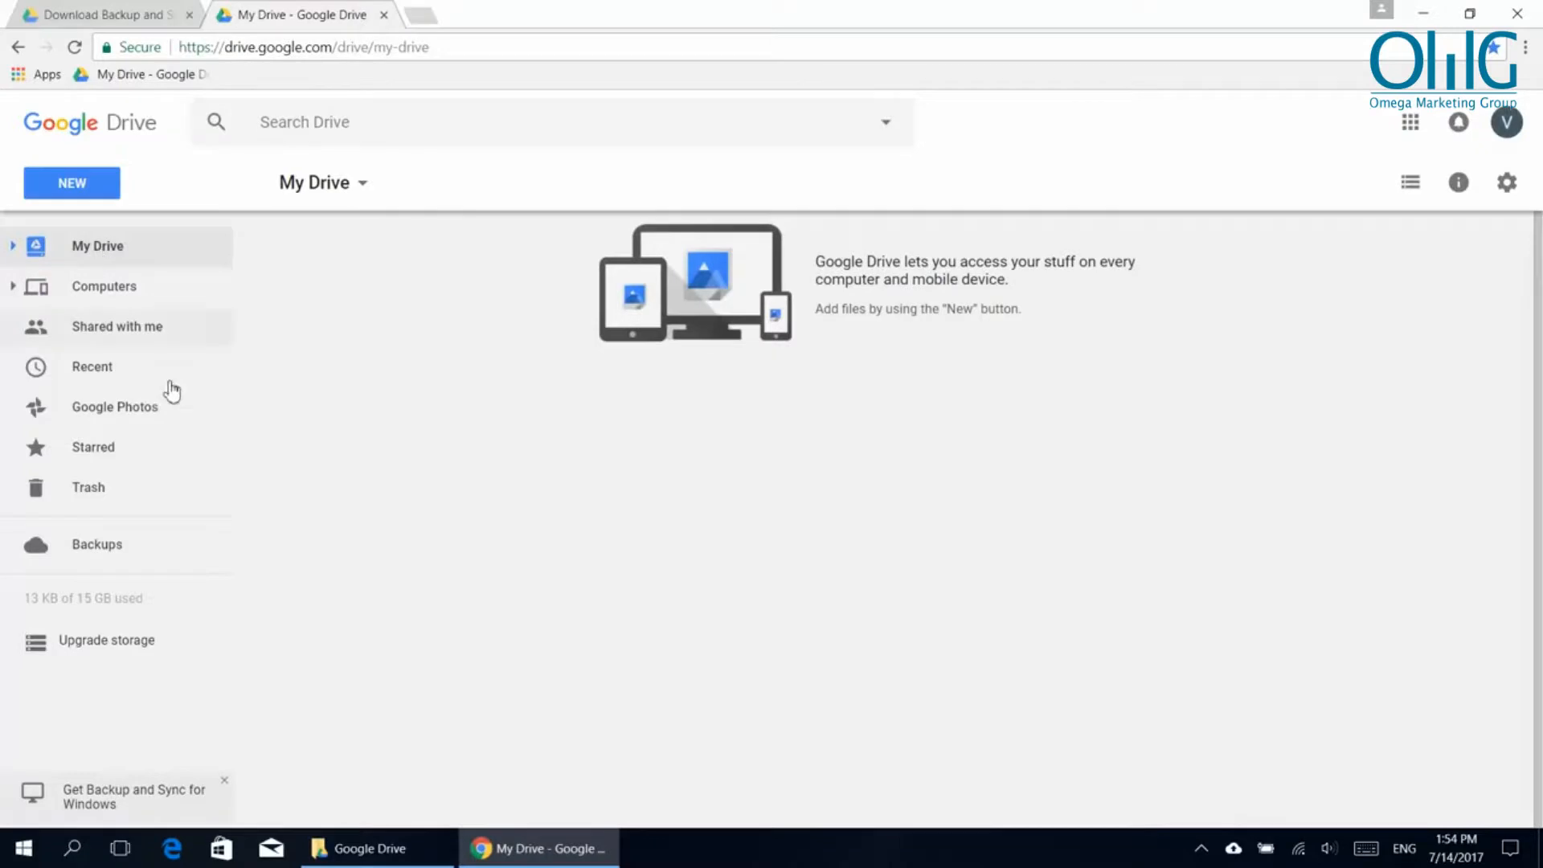
left_click(372, 845)
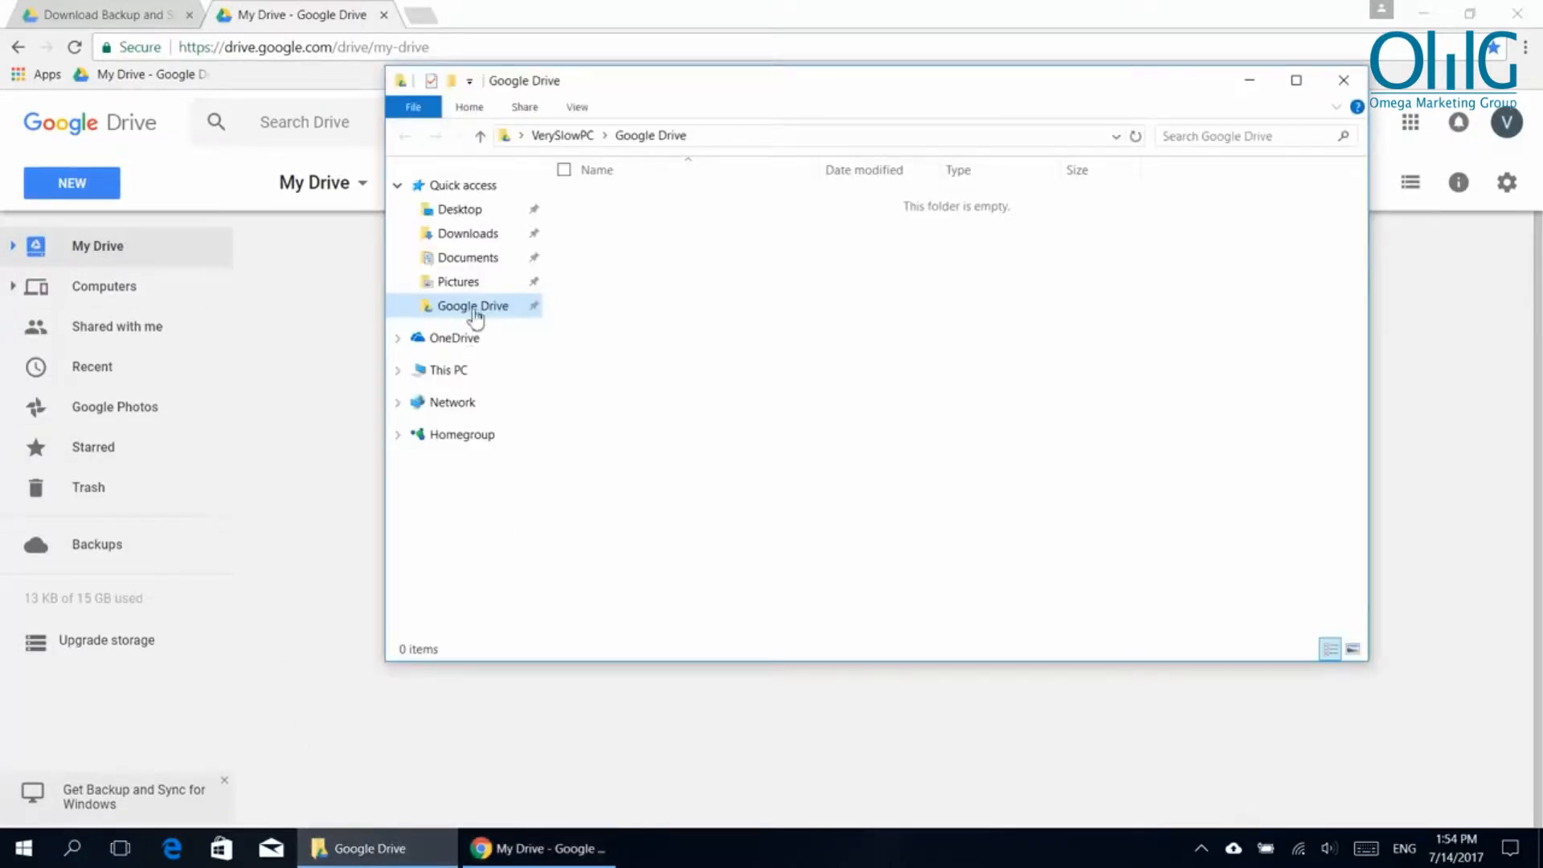
left_click(293, 294)
Open the Desktop folder of My Laptop under Computers in Google Drive and select document.txt
left_click(95, 291)
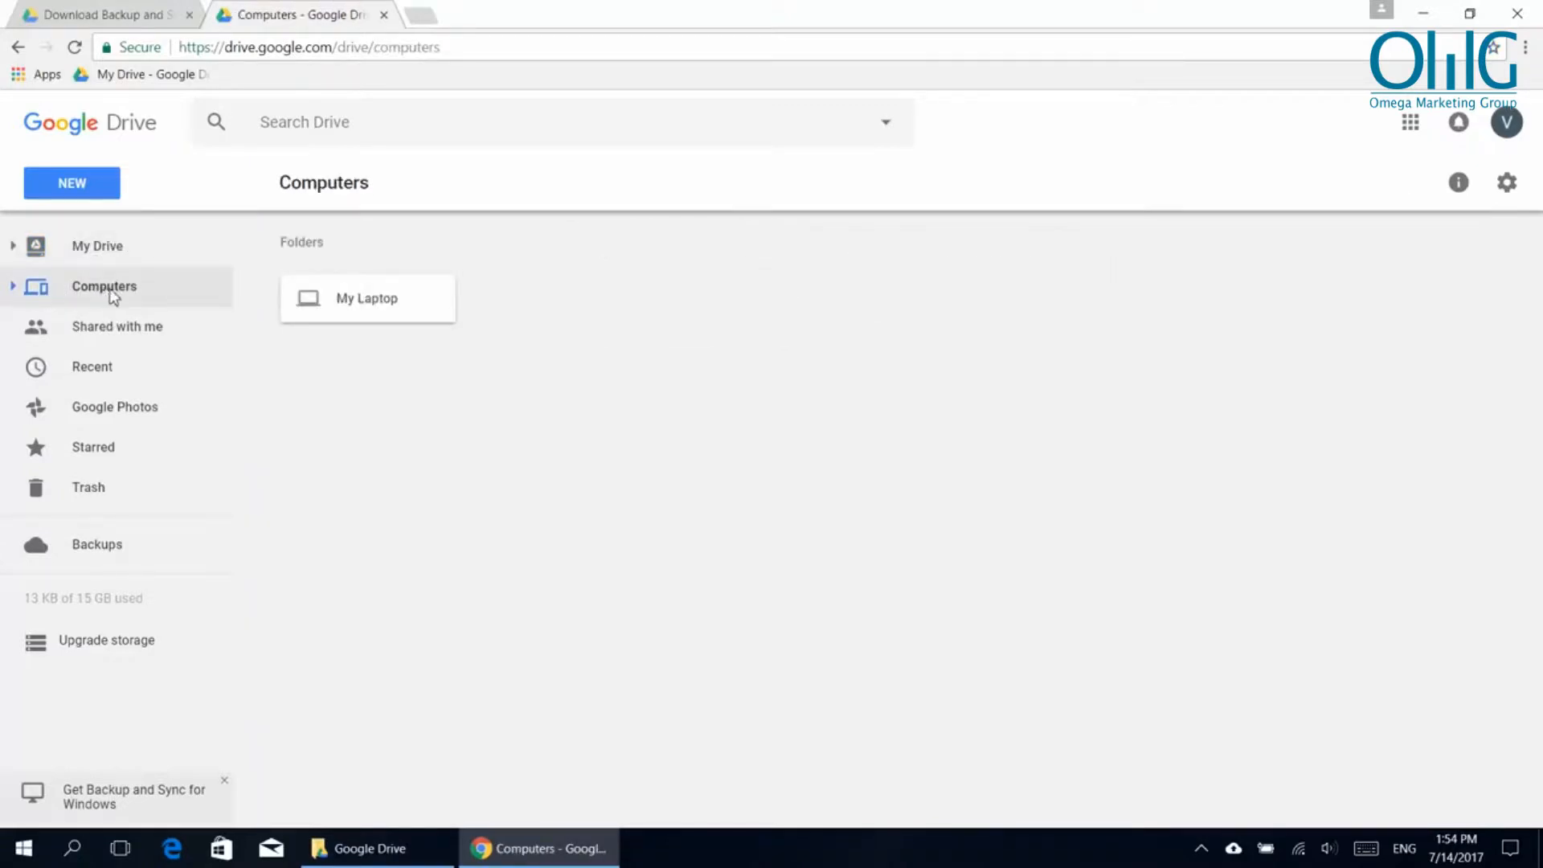
double_click(394, 302)
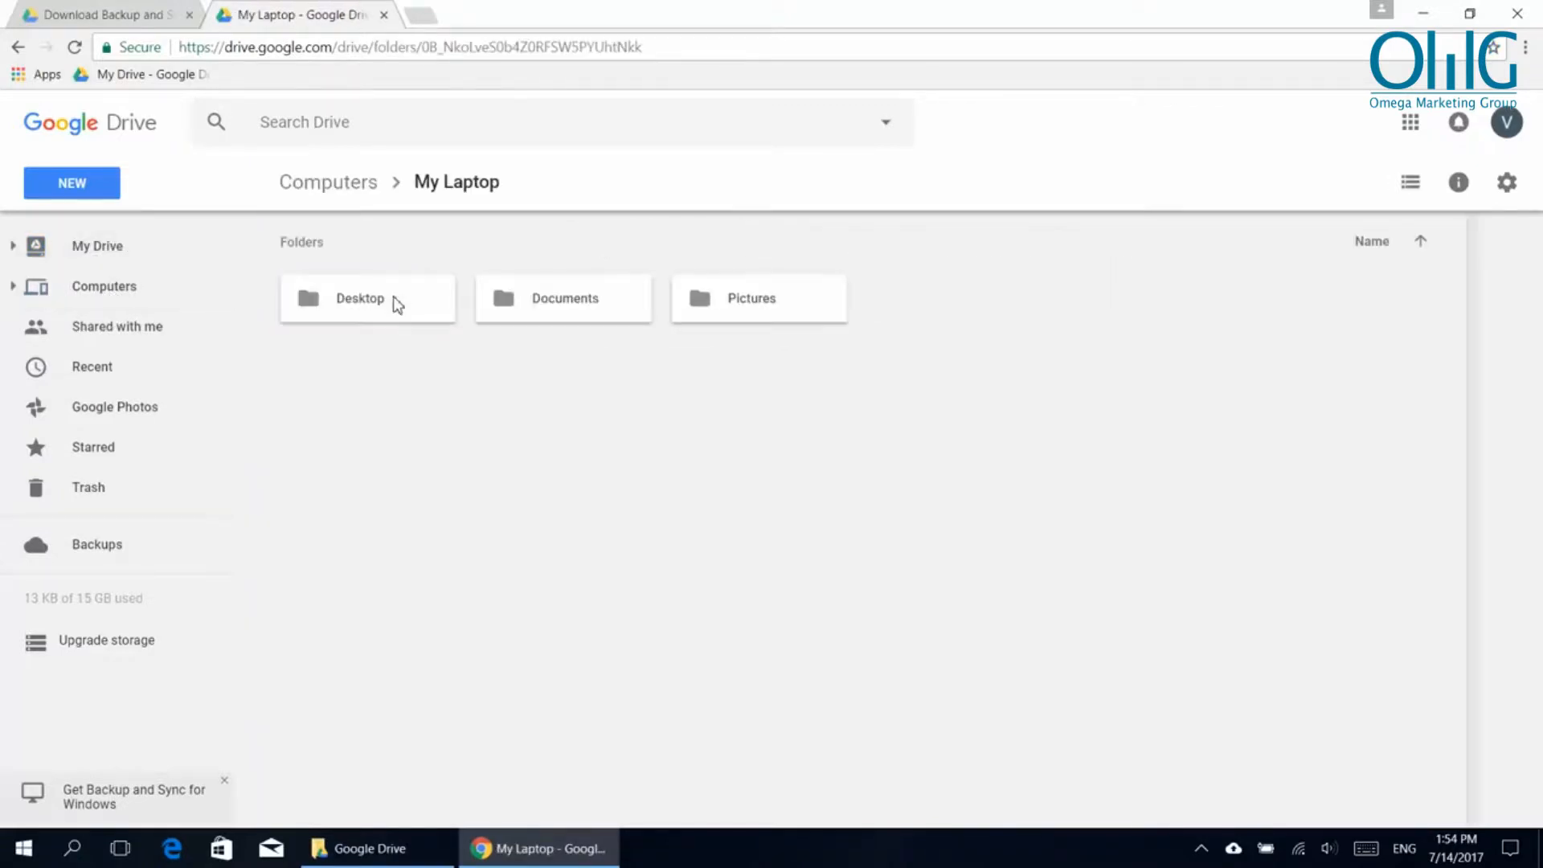
double_click(369, 307)
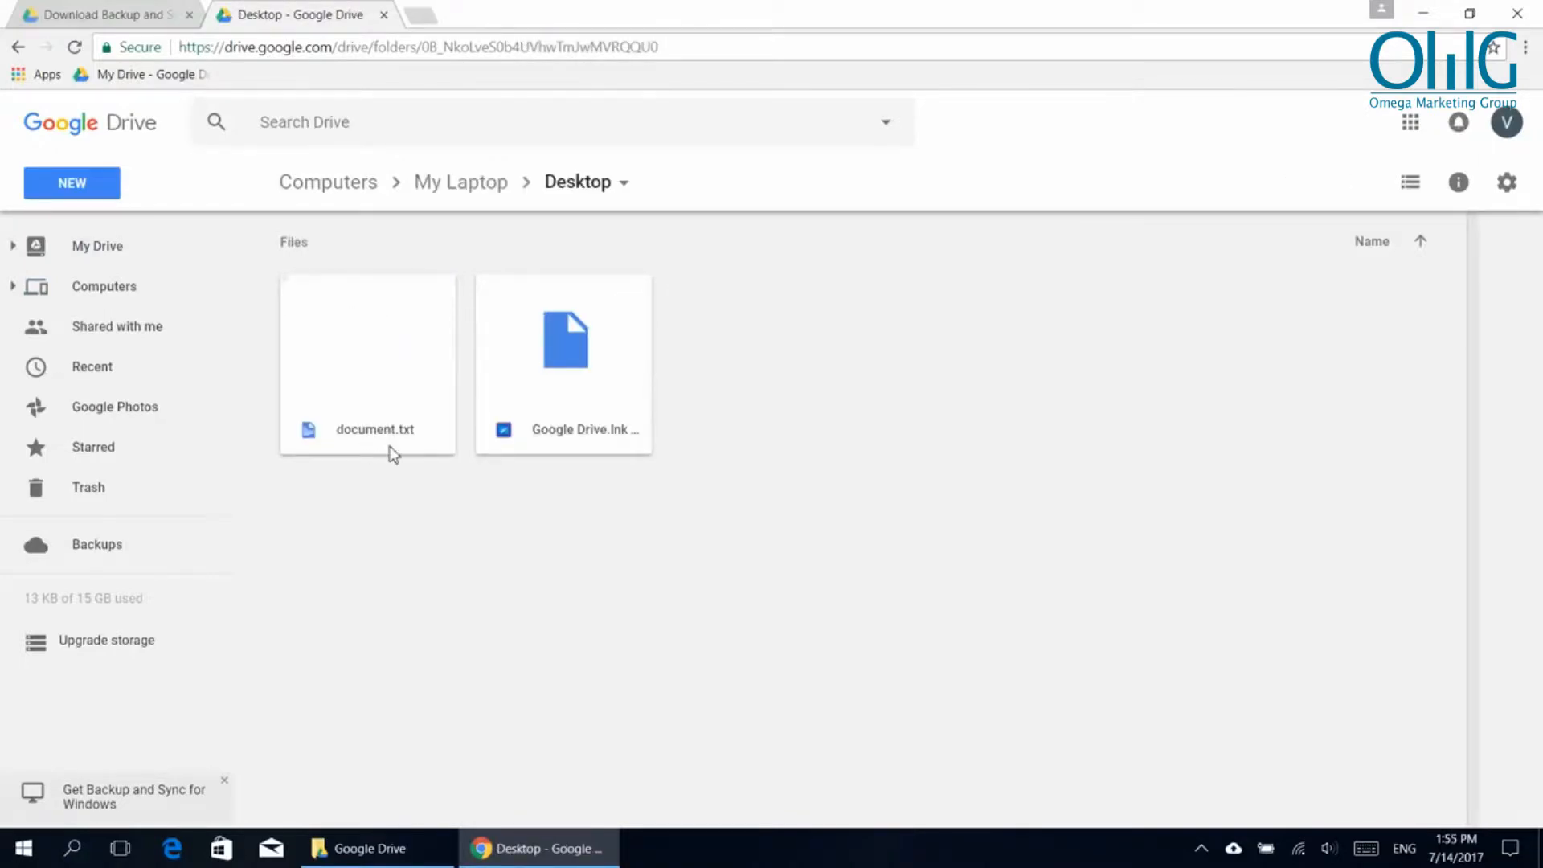
left_click(387, 365)
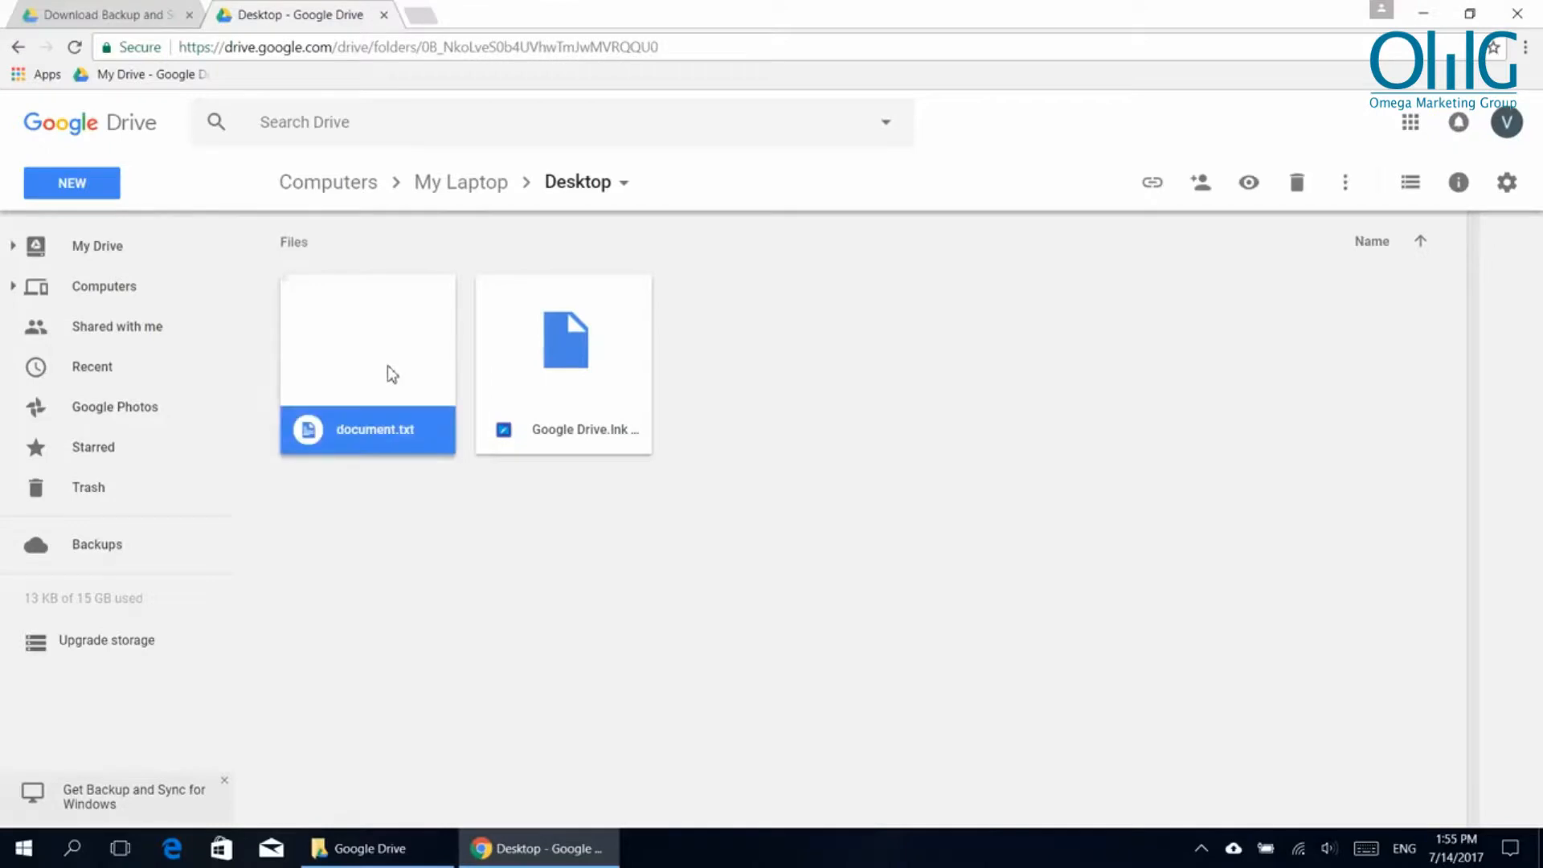
Minimize the open windows, duplicate the document file on the desktop, and place the copy beside the original
left_click(522, 848)
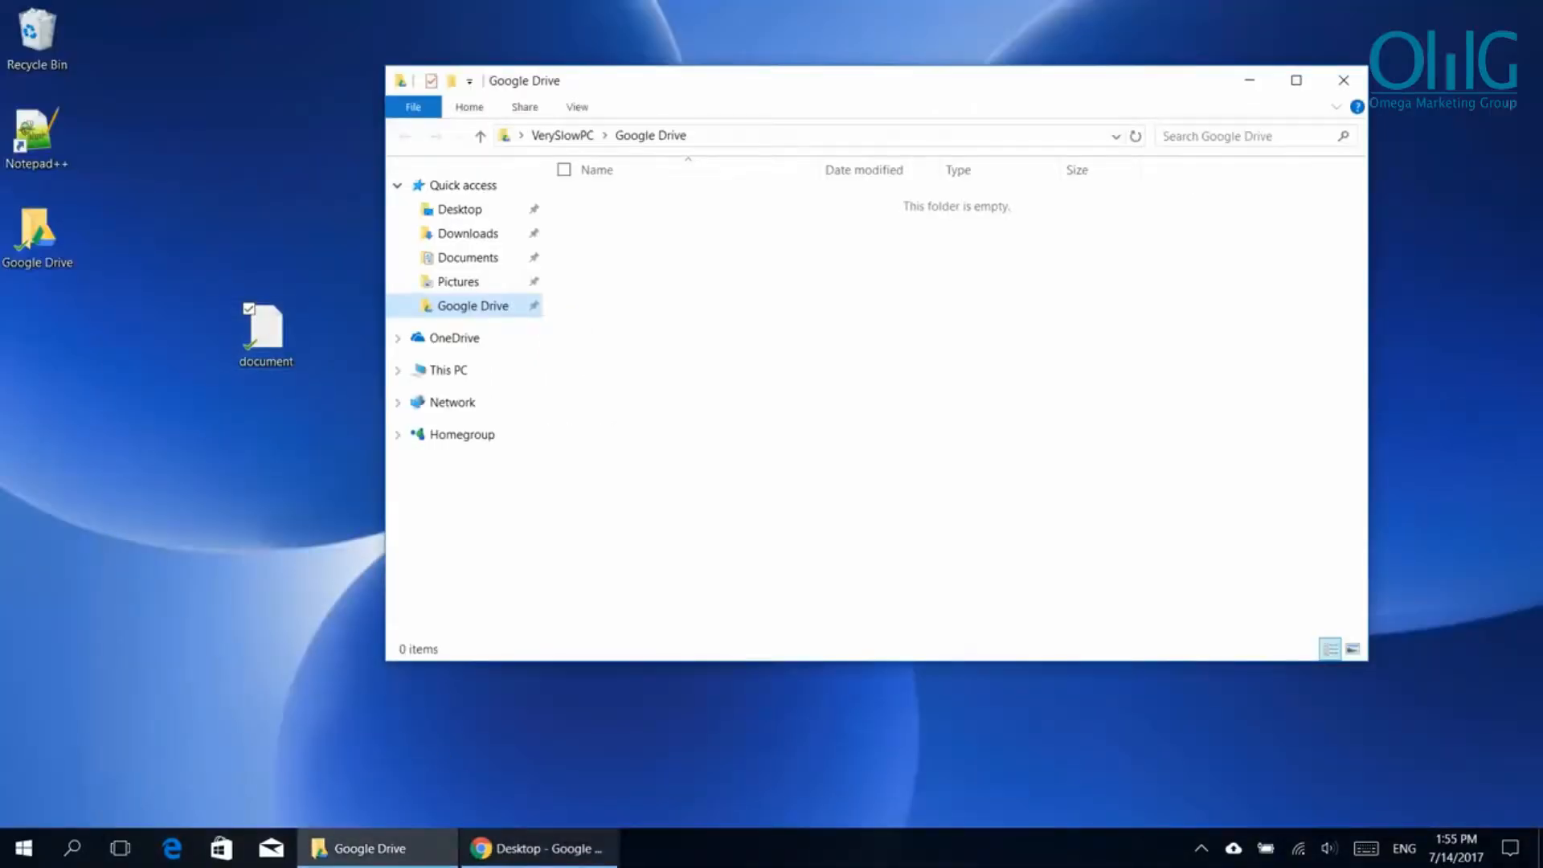
left_click(385, 849)
left_click(540, 852)
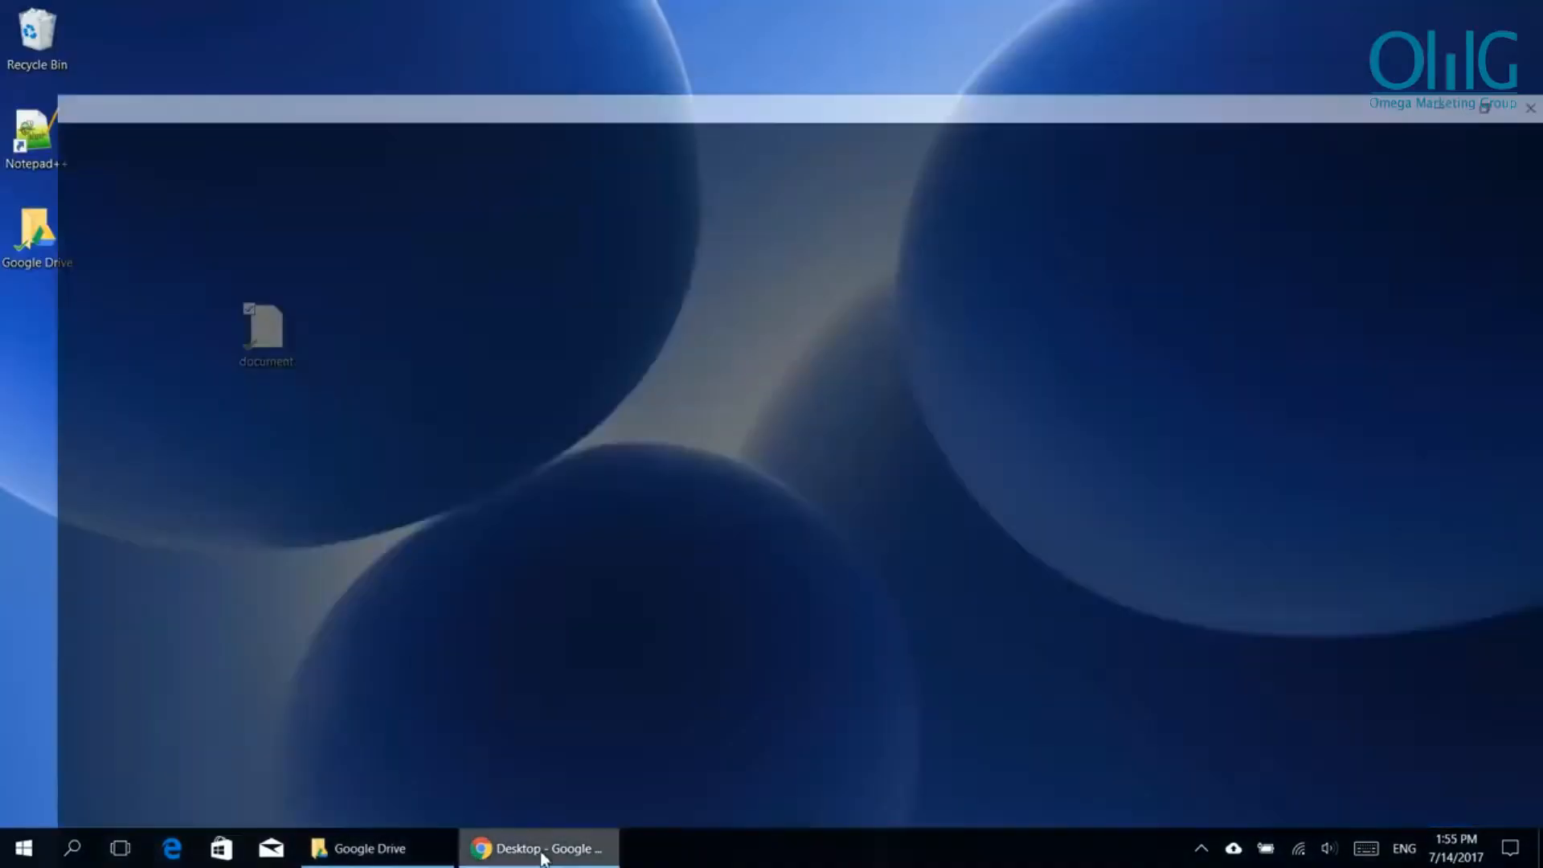
left_click(549, 851)
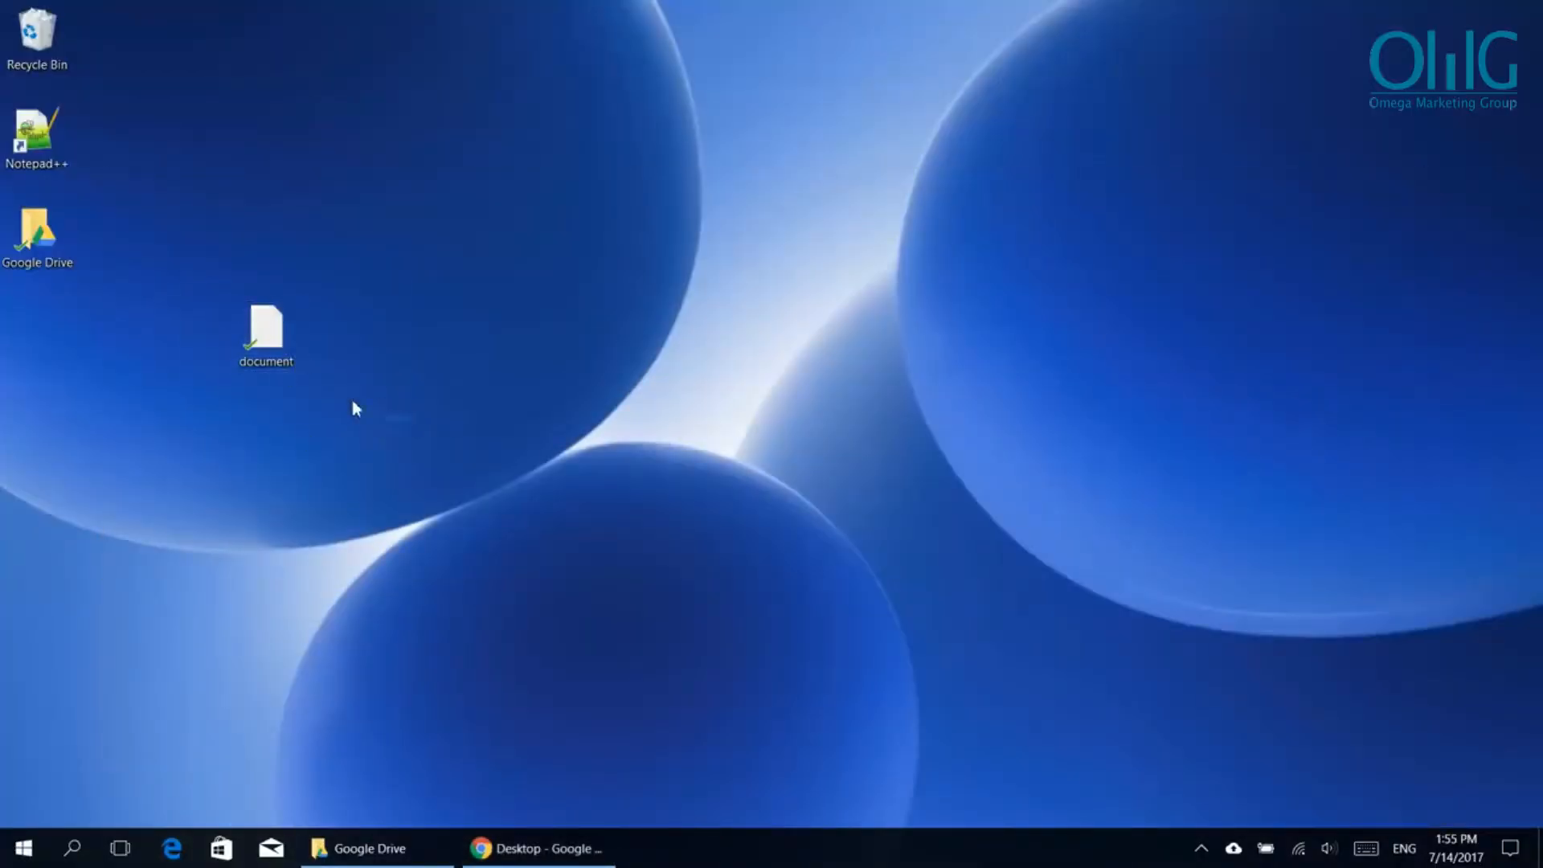
left_click(267, 331)
key("ctrl+c")
key("ctrl+v")
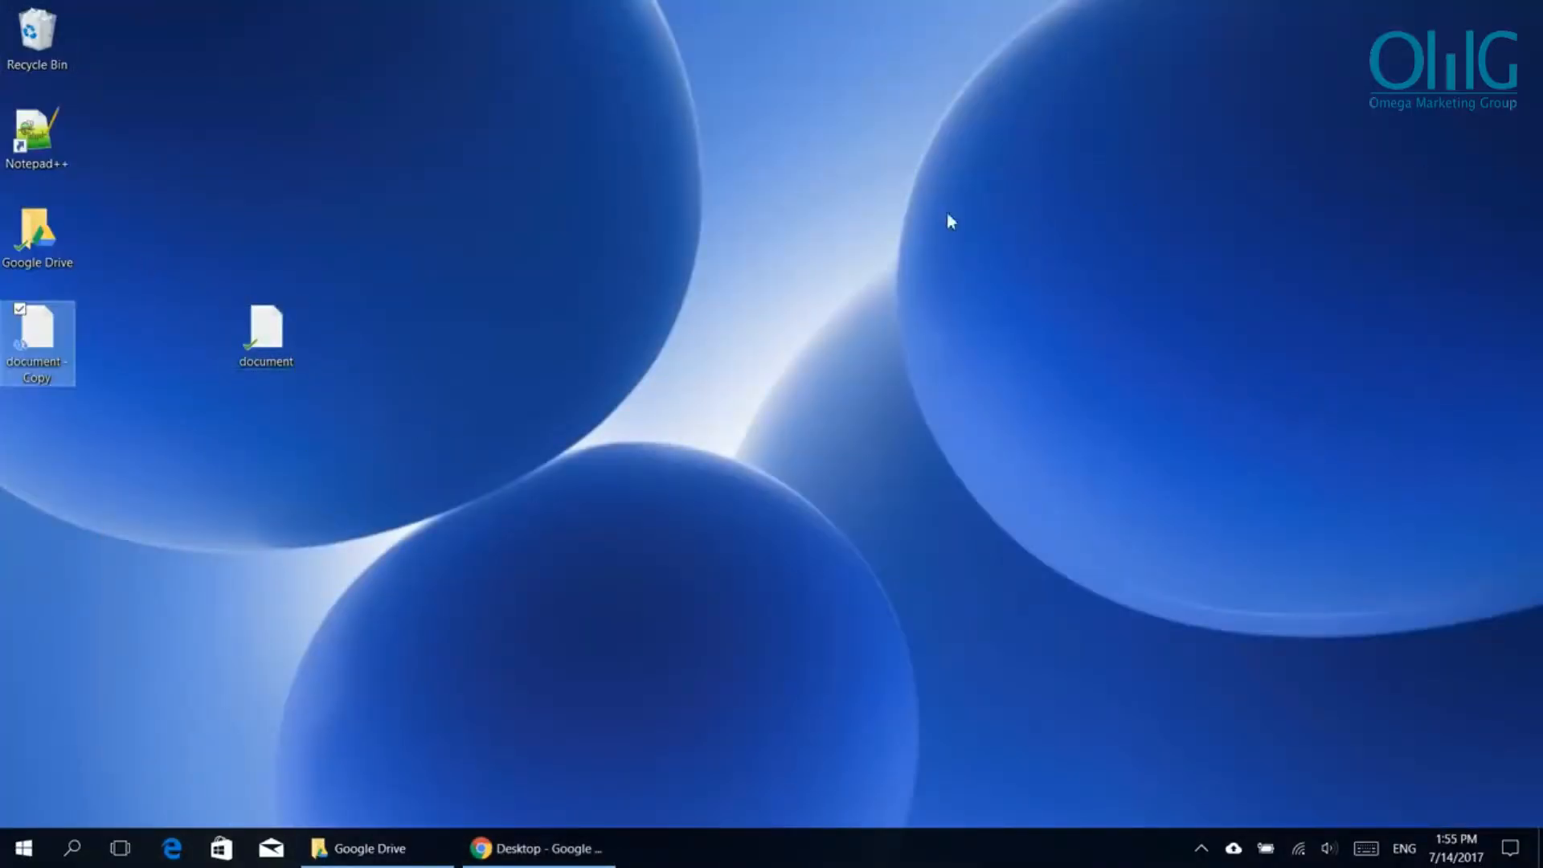
left_click_drag(43, 347, 406, 366)
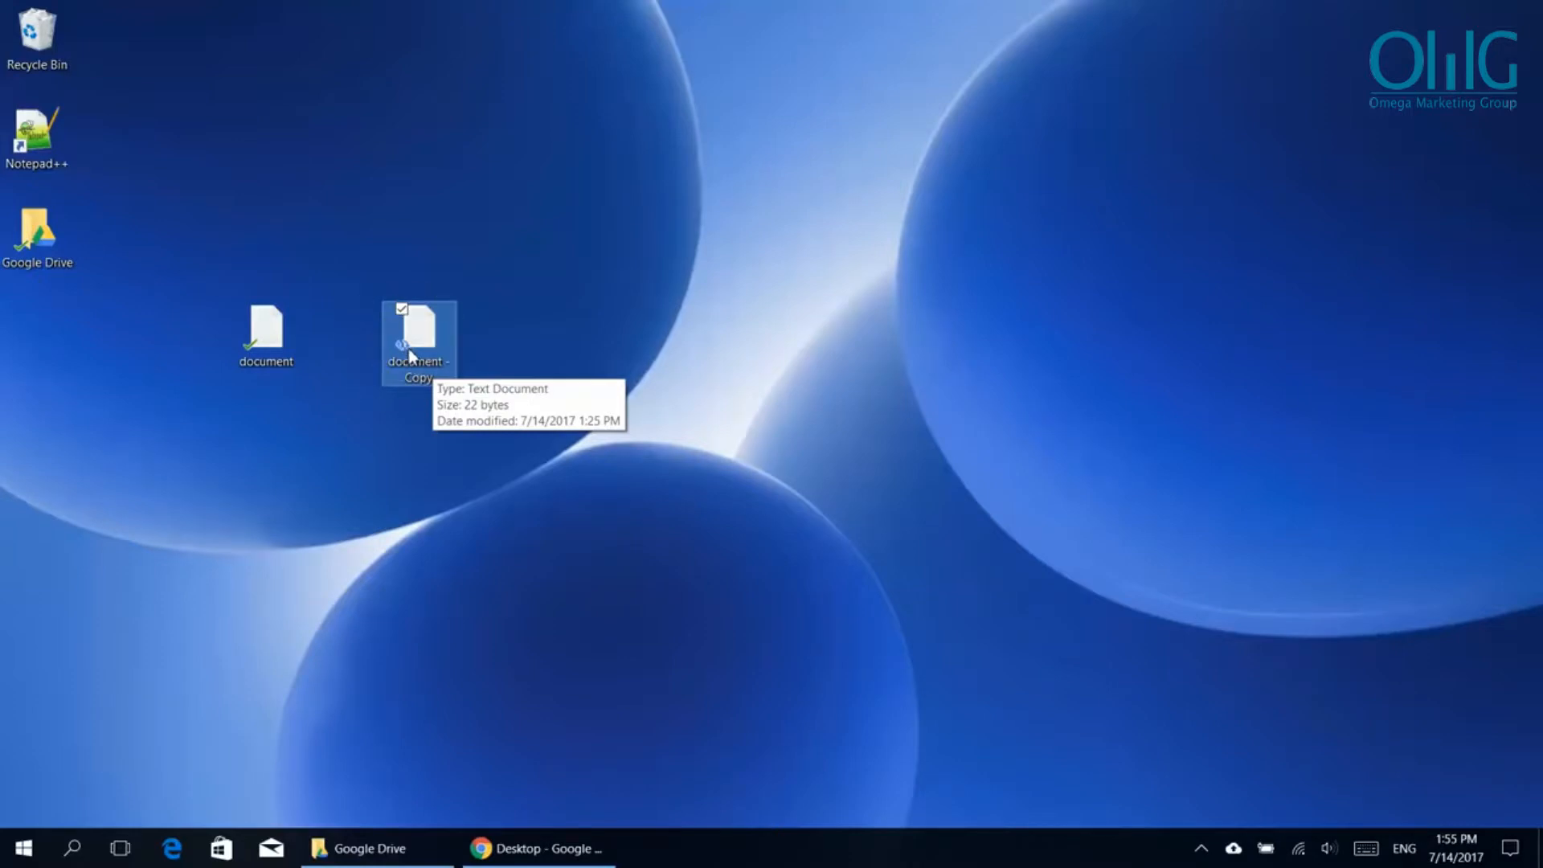
Check the sync status of document - Copy.txt in Backup and Sync, and show the Desktop folder in Google Drive as a list
left_click(1235, 849)
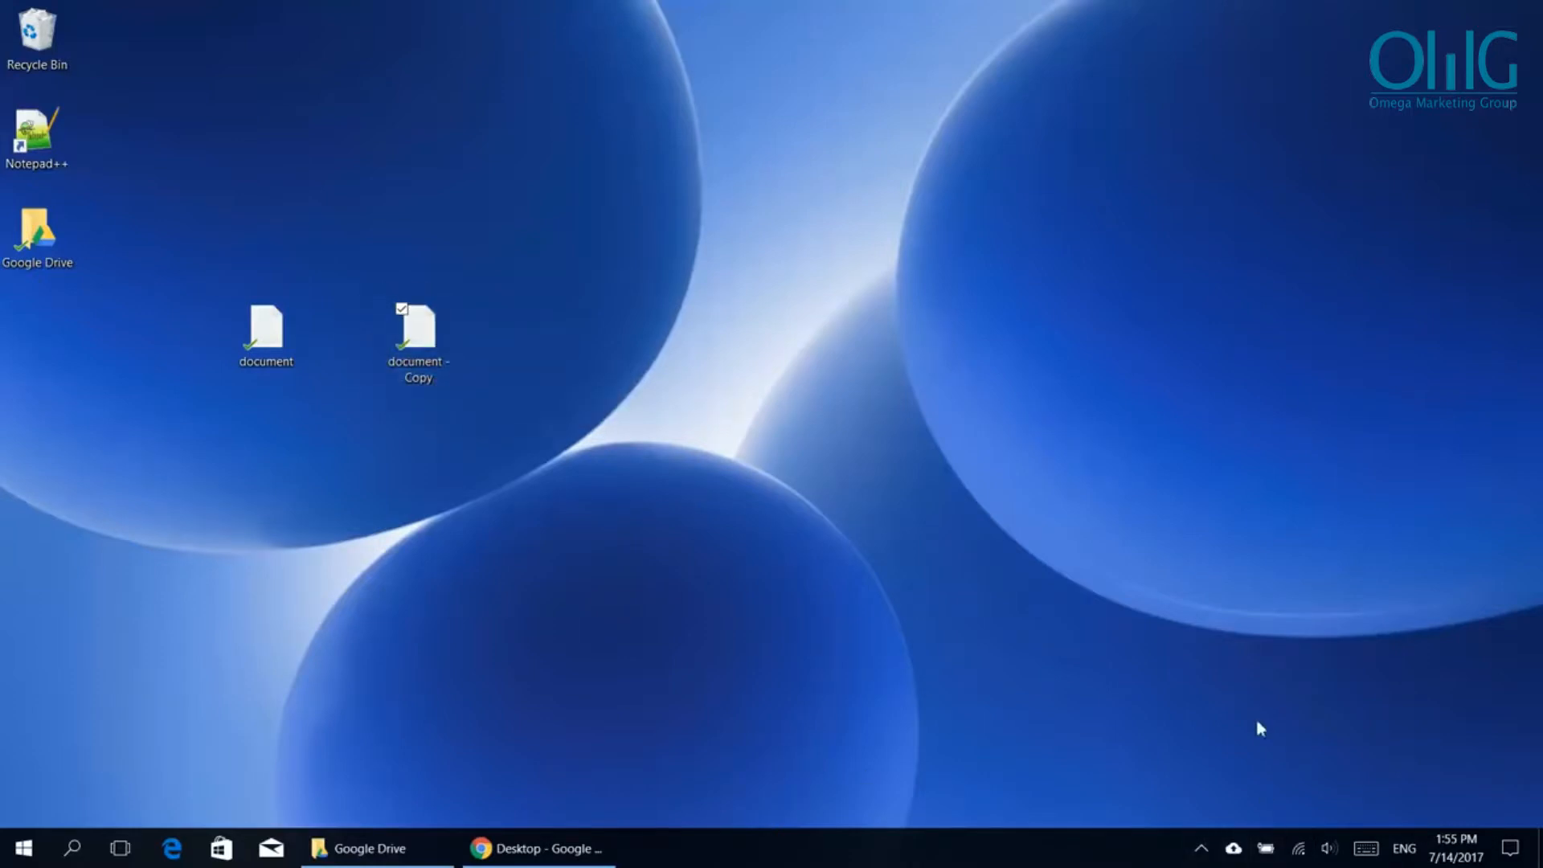
left_click(1234, 849)
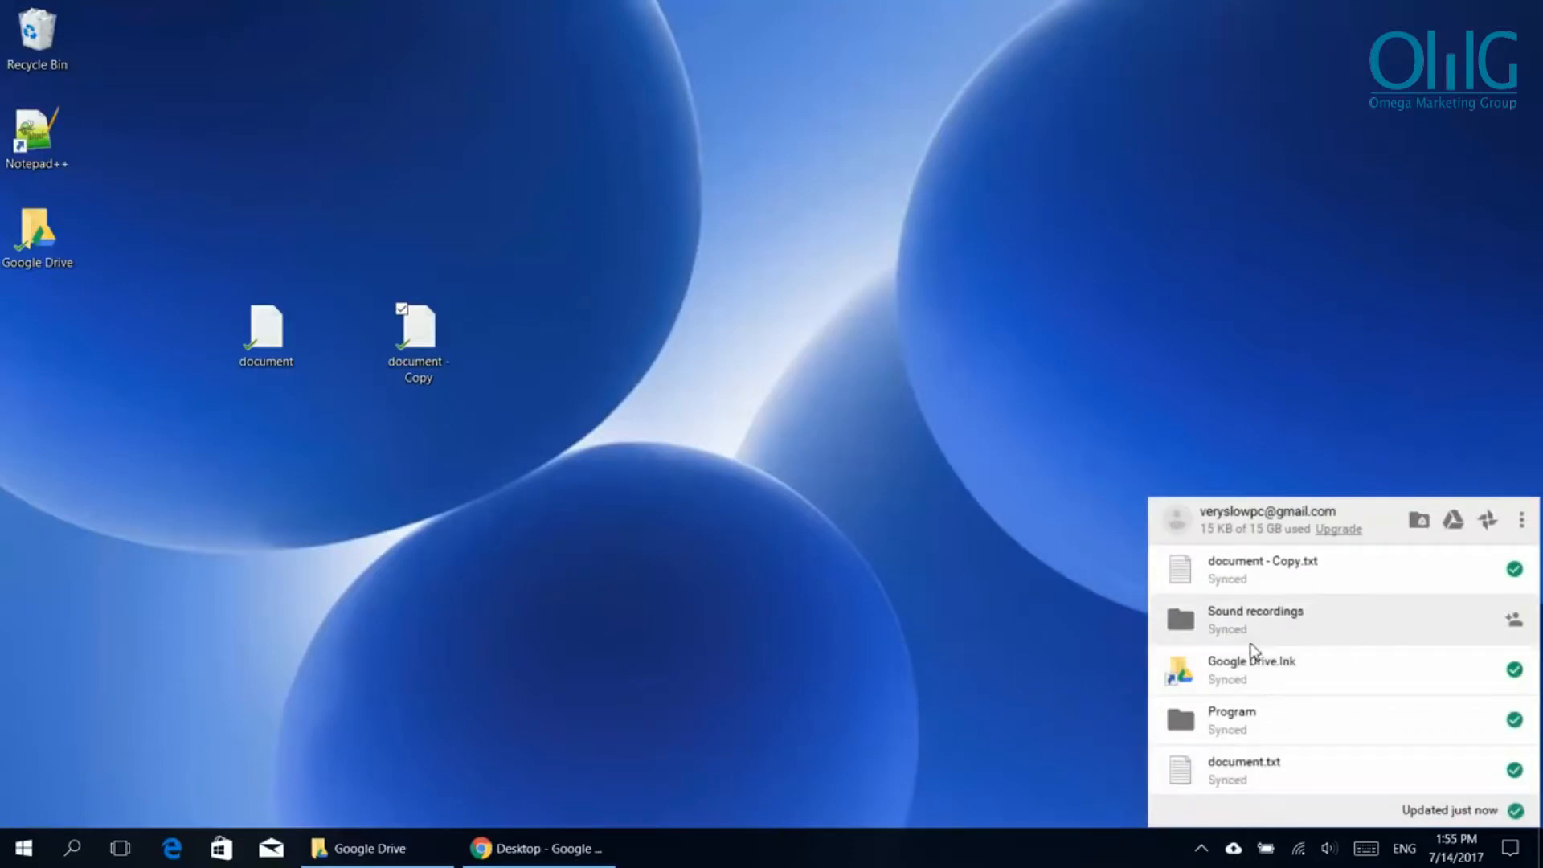
left_click(1225, 581)
left_click(530, 848)
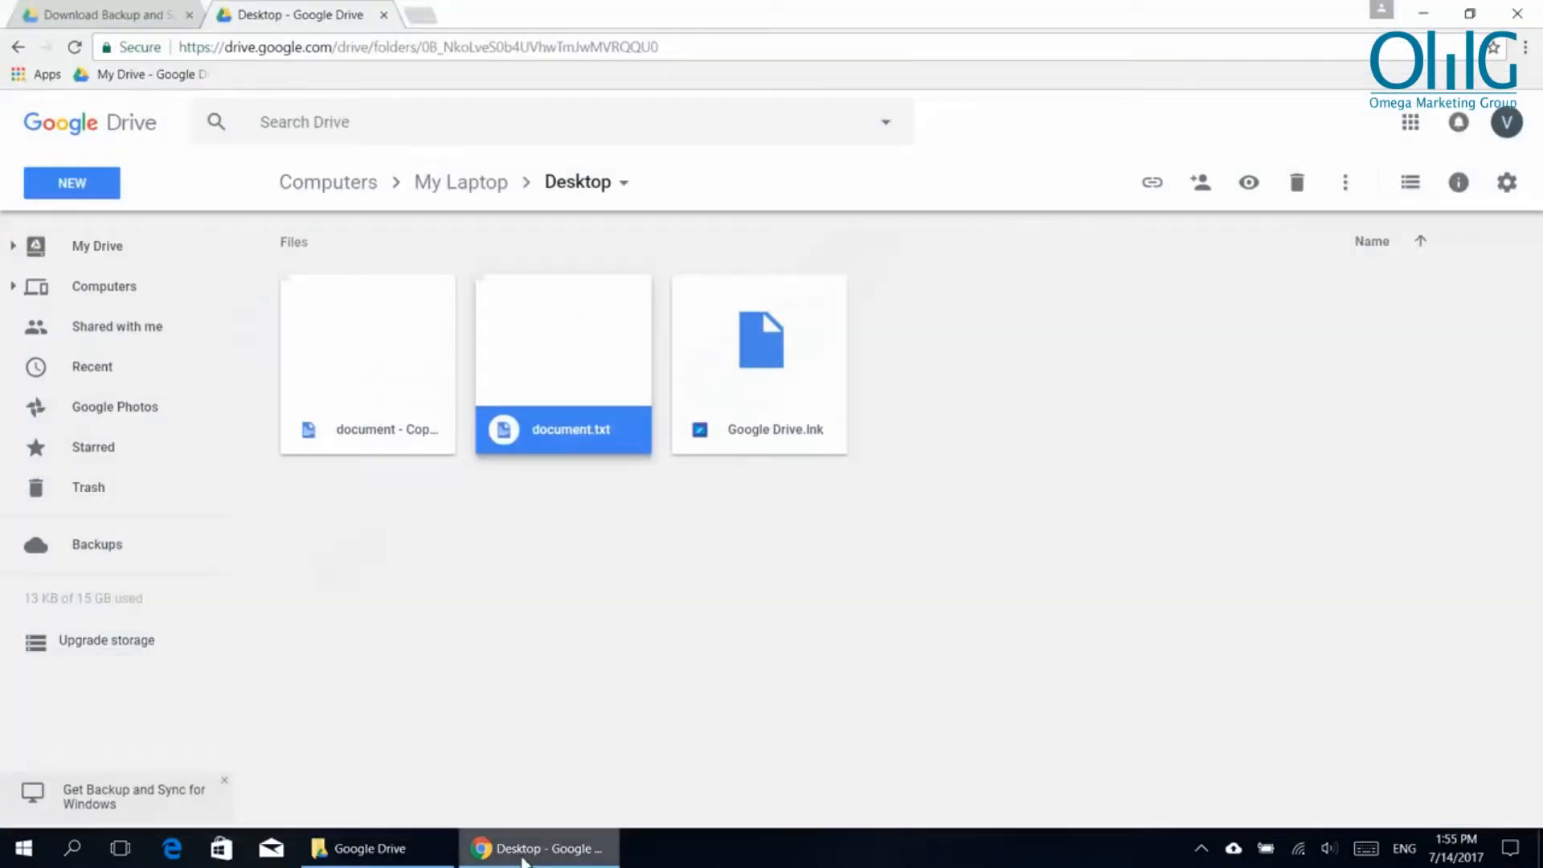
left_click(372, 553)
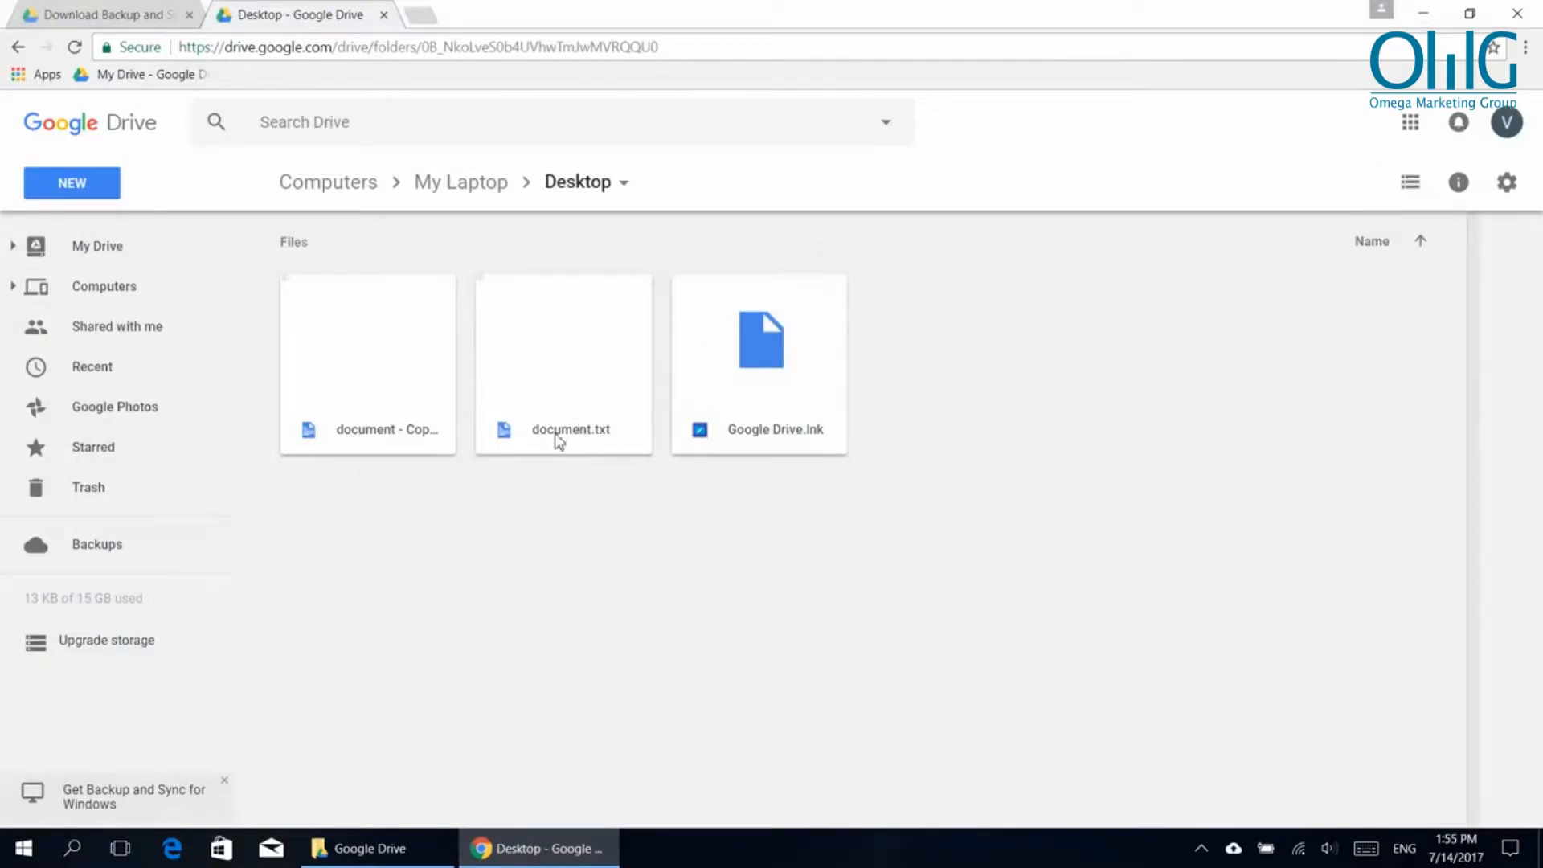
left_click(1410, 183)
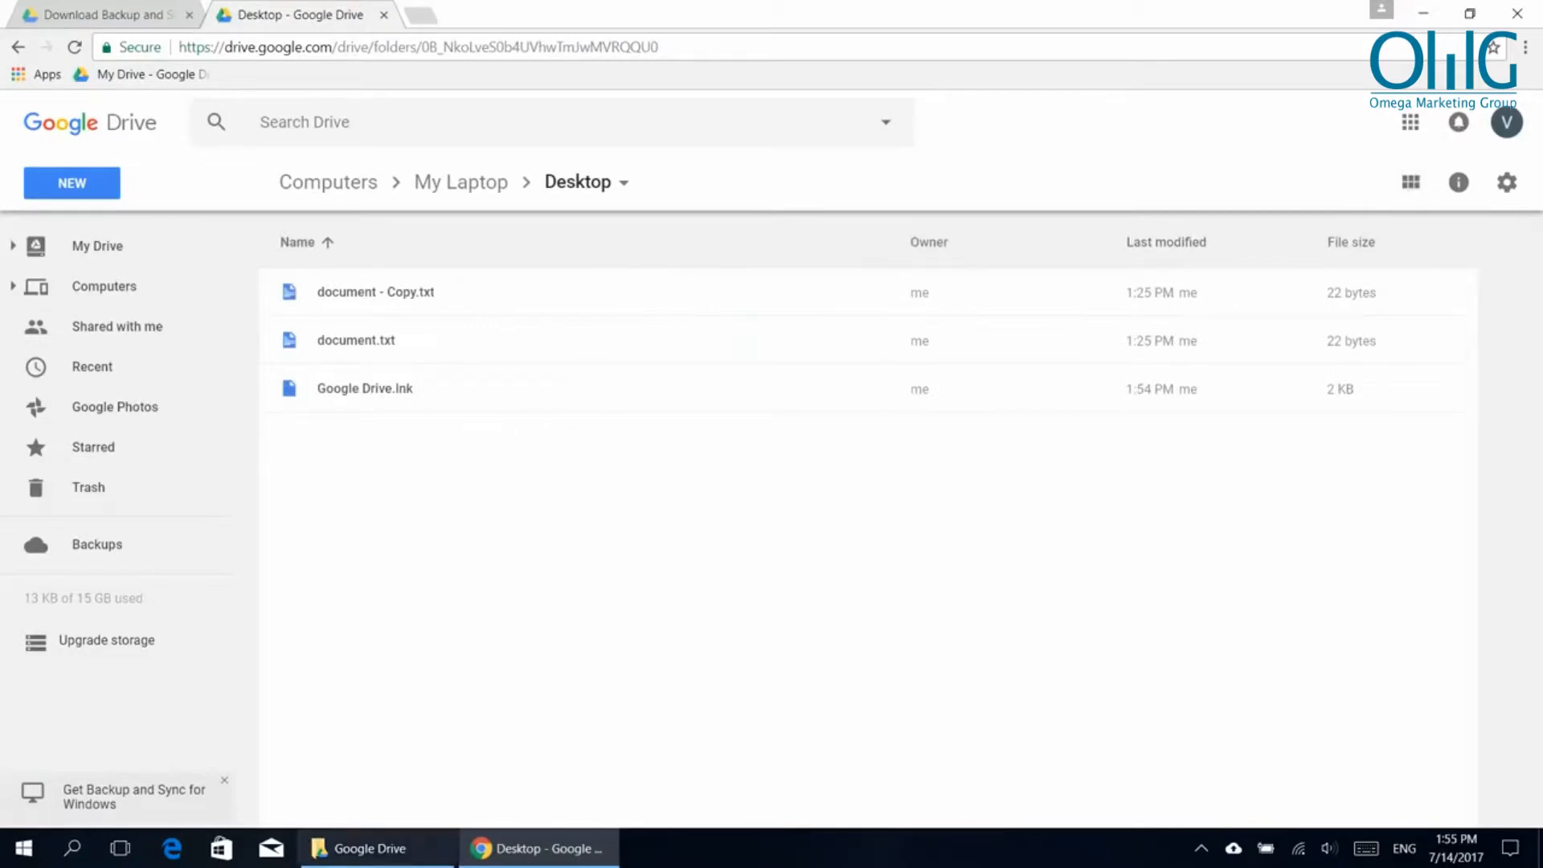
View the desktop document in Notepad, close it, and delete the document file from the desktop
left_click(539, 848)
double_click(257, 348)
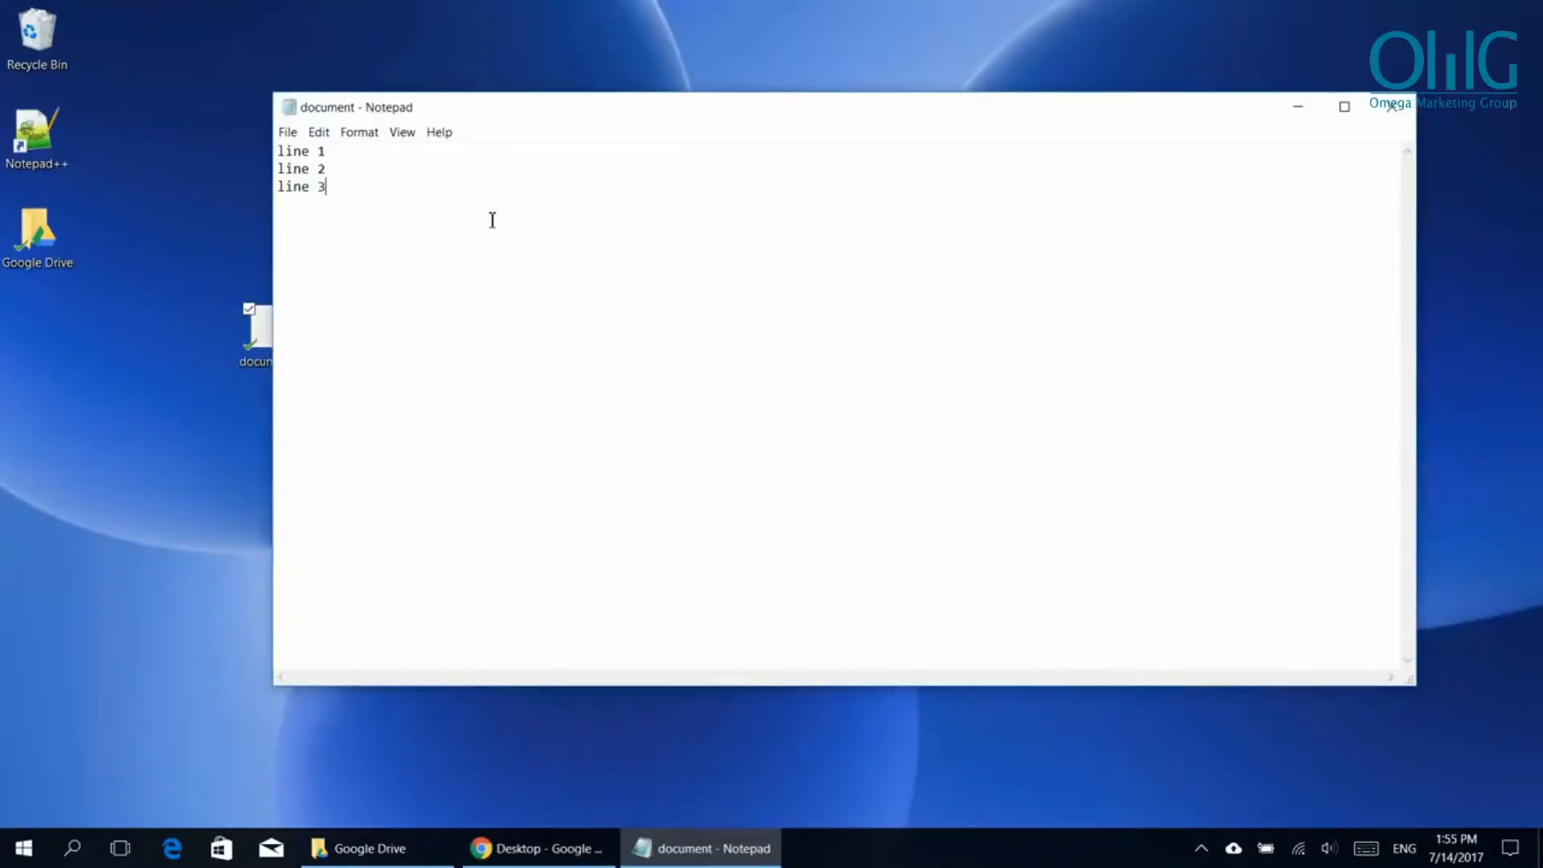
left_click(1391, 106)
left_click(253, 365)
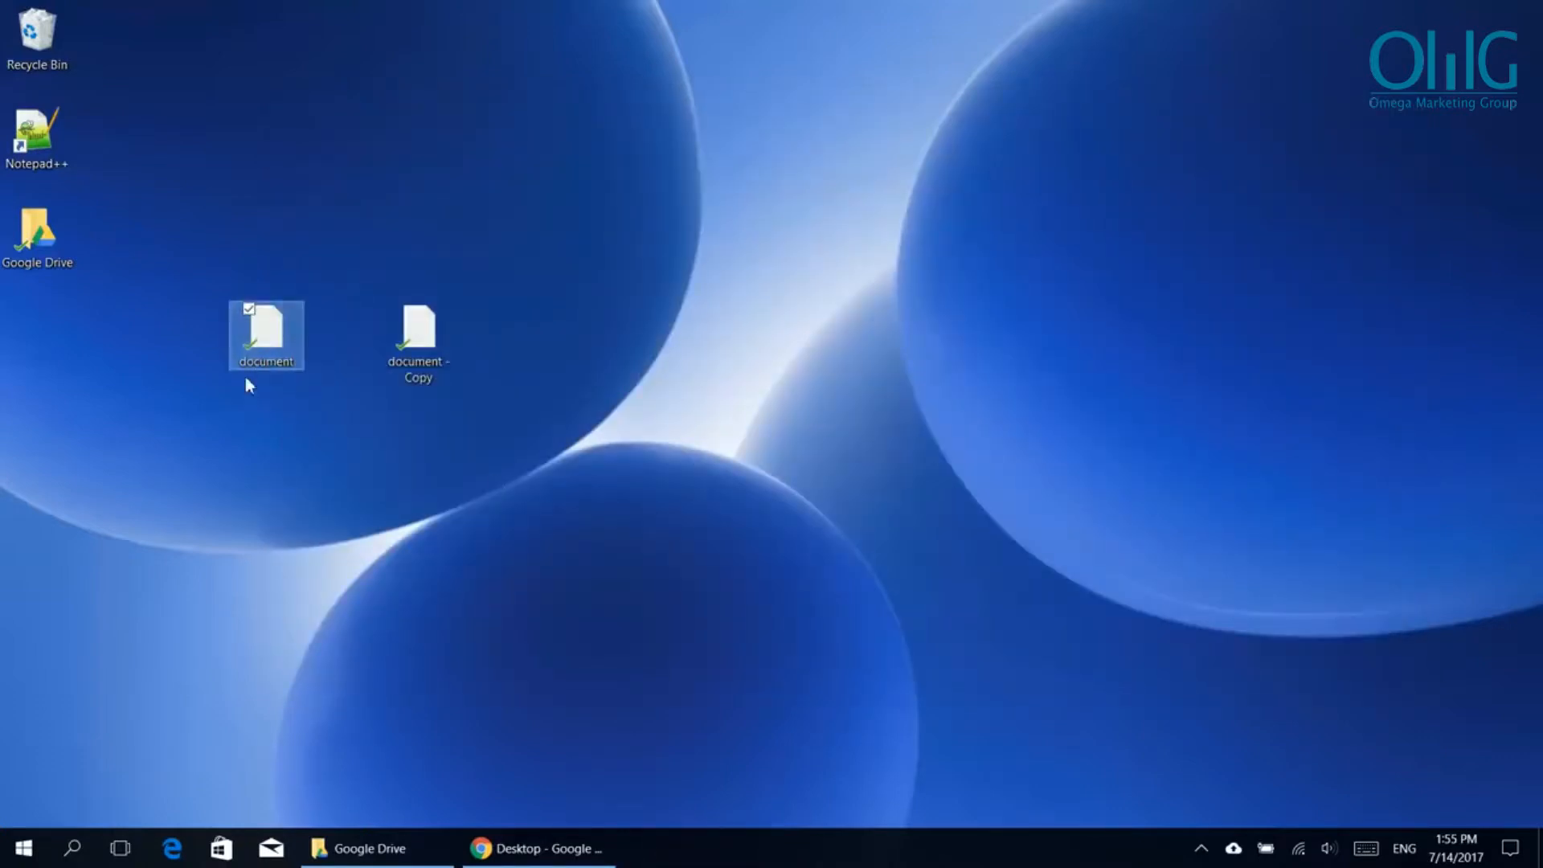
key("Delete")
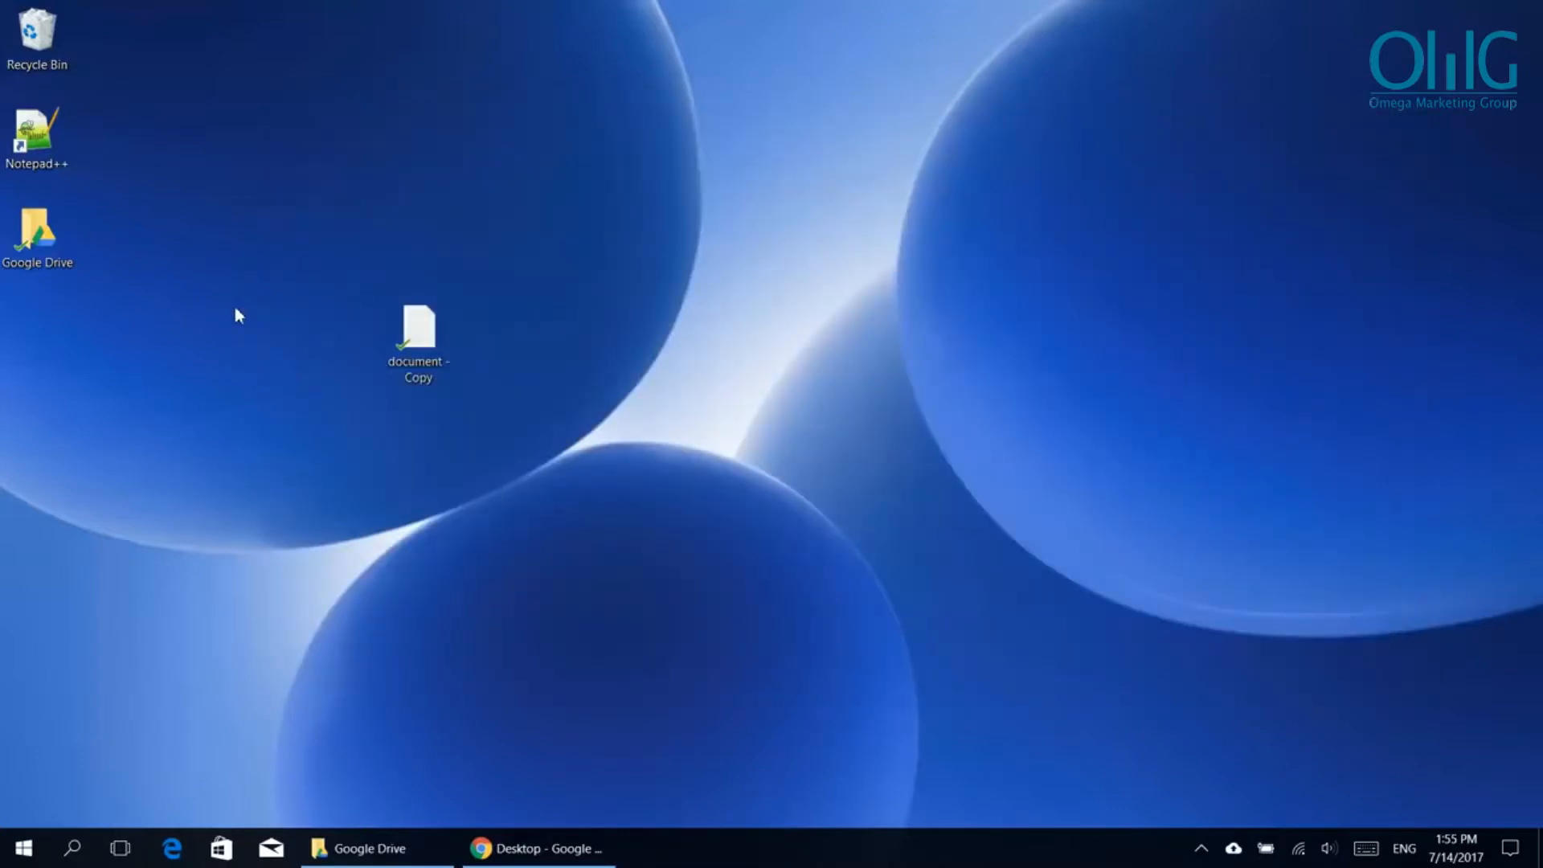
key("ctrl")
Approve removing document.txt from Google Drive in Backup and Sync, and check the online Desktop folder
left_click(1237, 853)
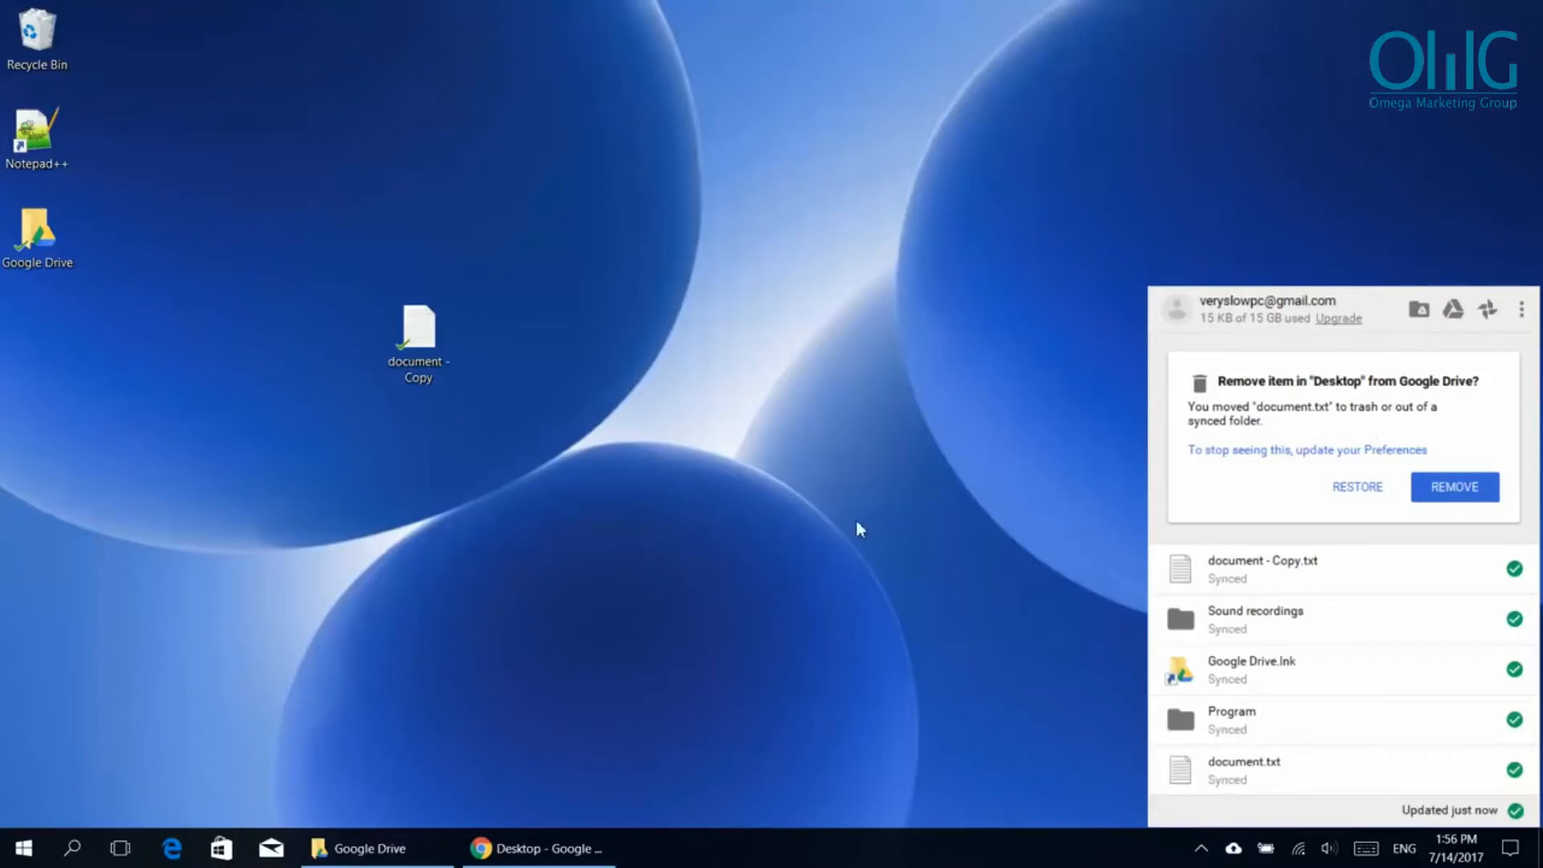
mouse_move(238, 312)
left_mouse_down()
mouse_move(324, 459)
mouse_move(354, 474)
mouse_move(238, 315)
left_mouse_up()
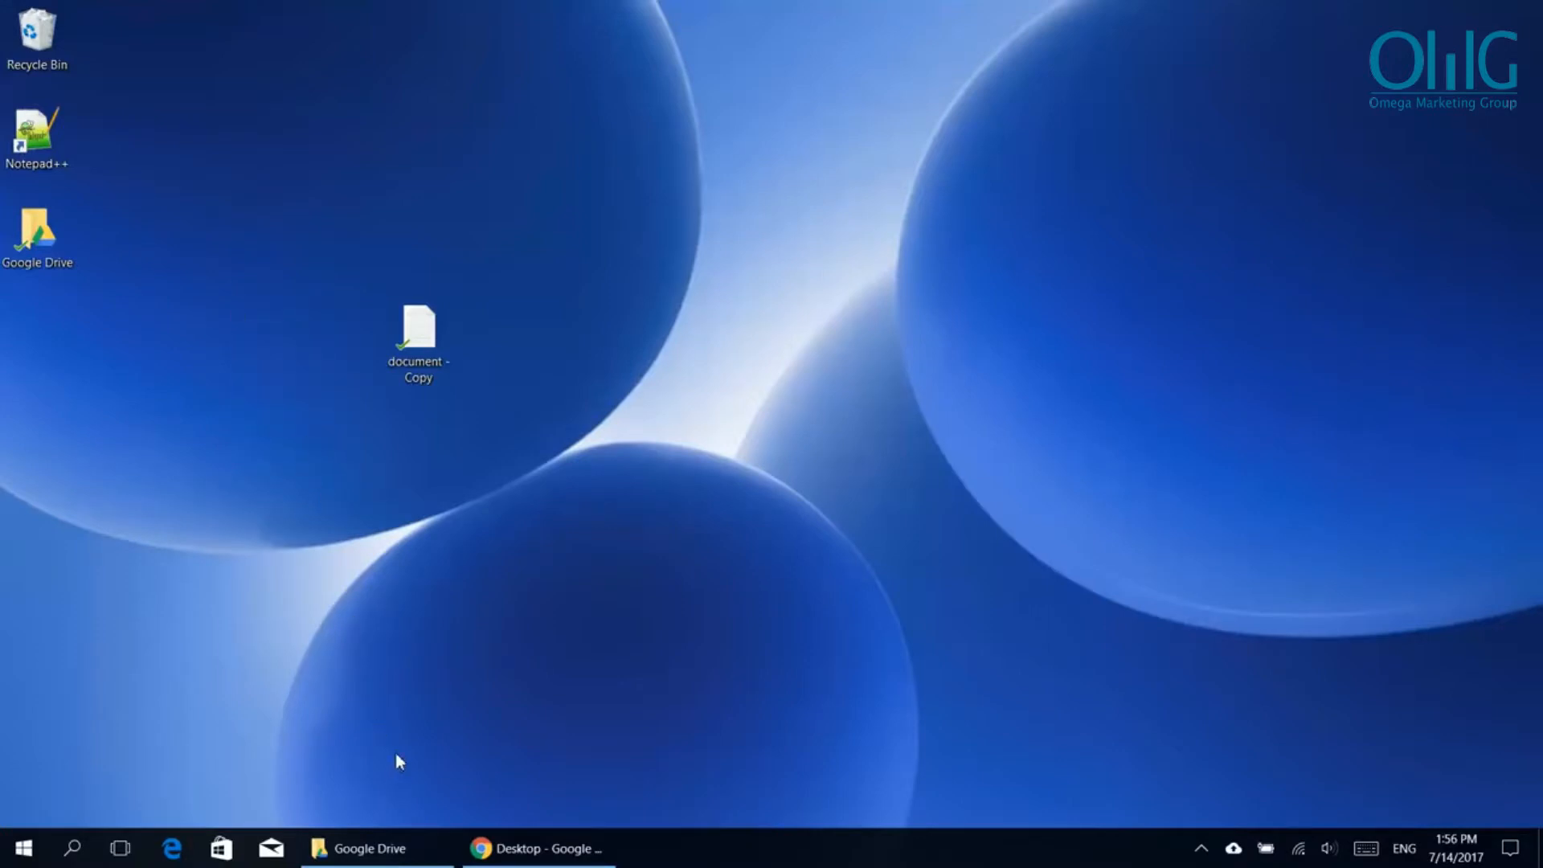
left_click(536, 851)
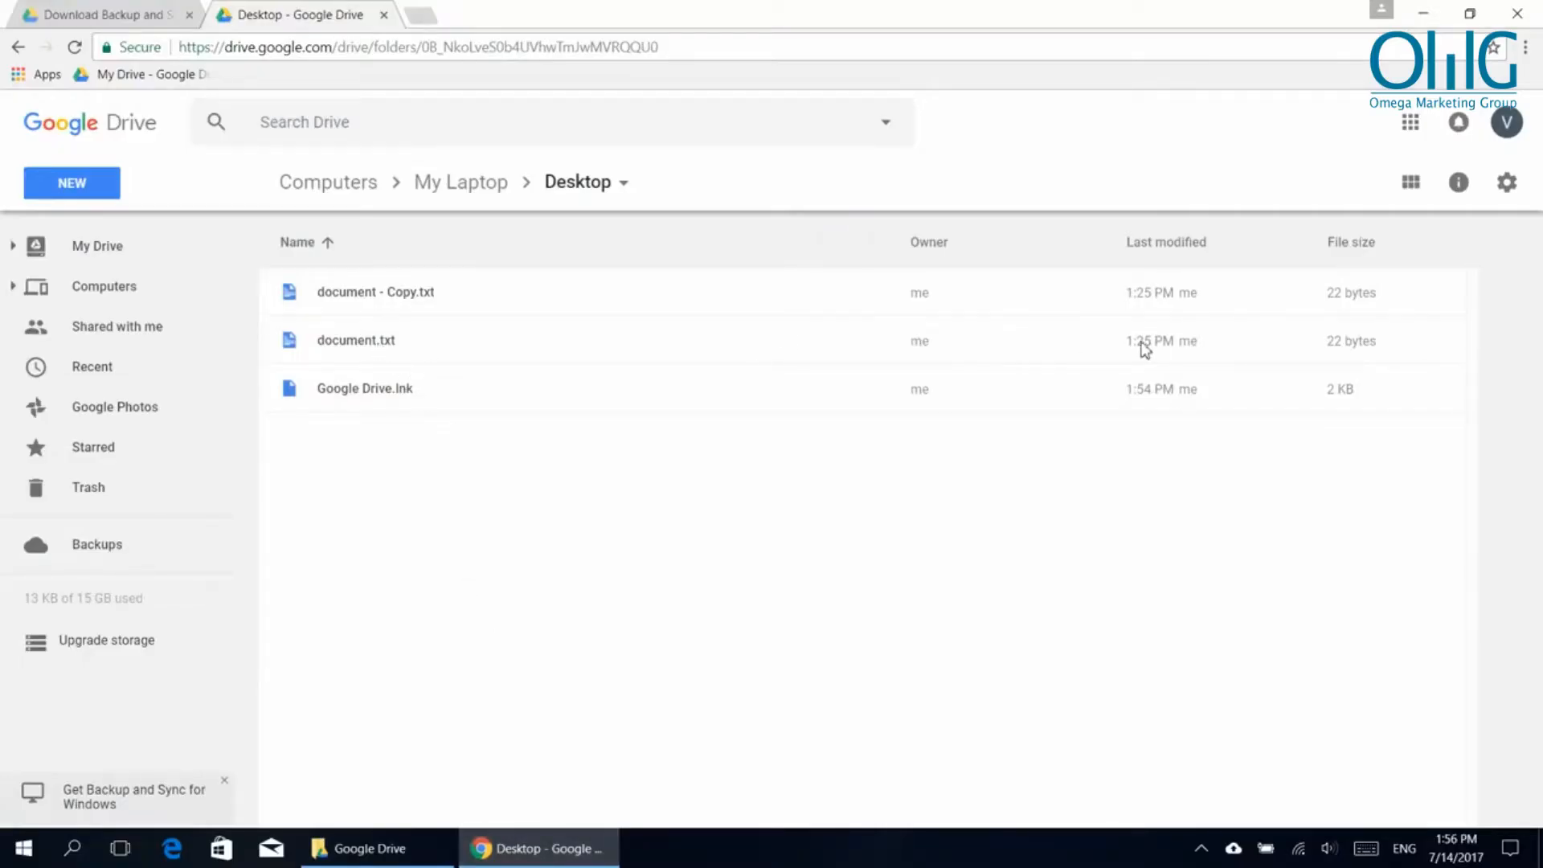
left_click(1235, 852)
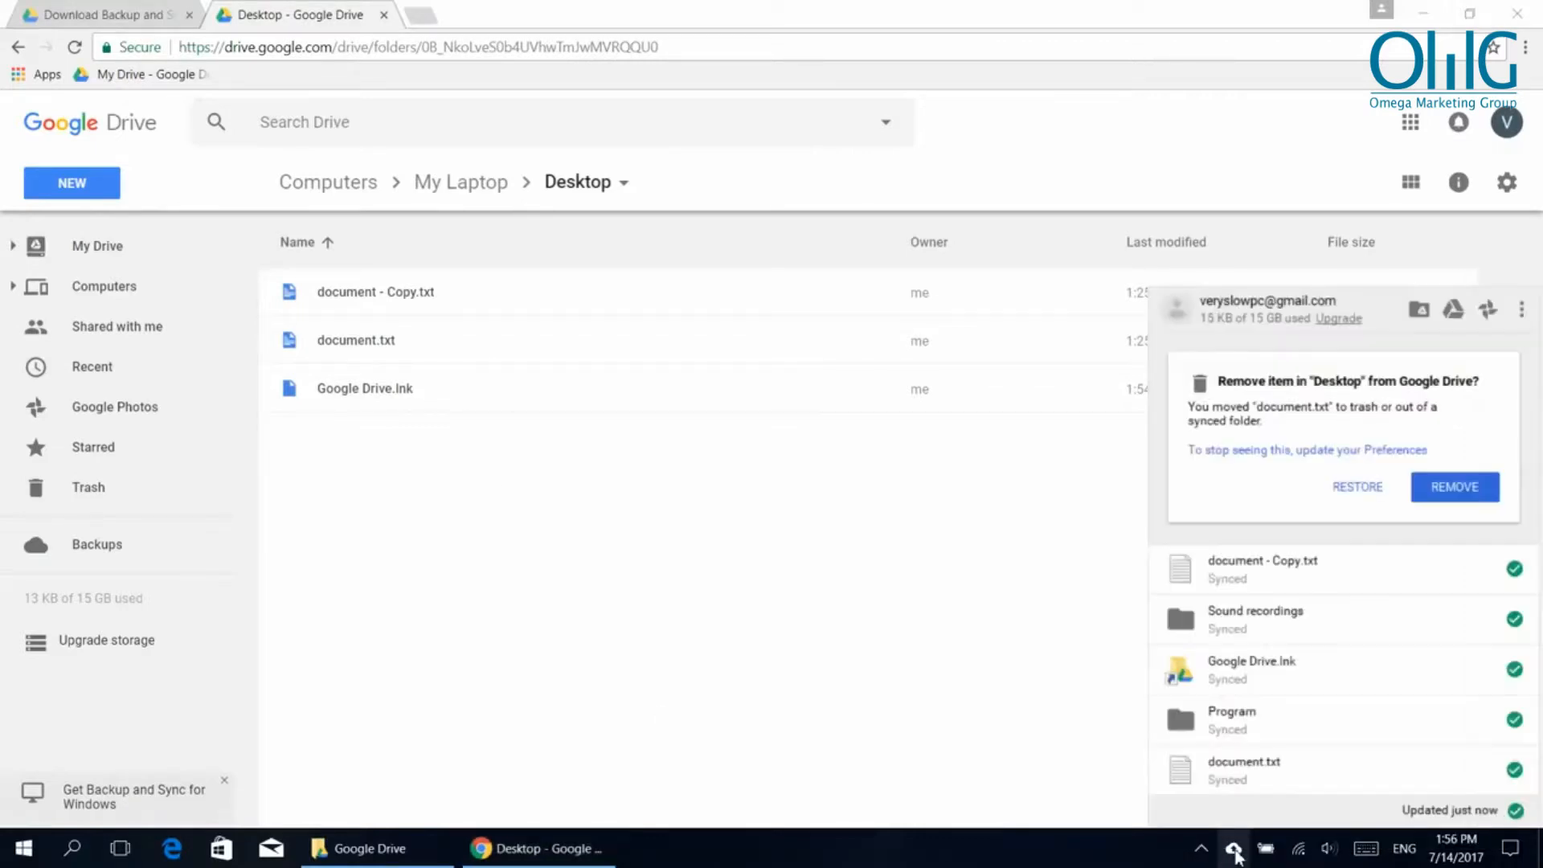
left_click(1456, 487)
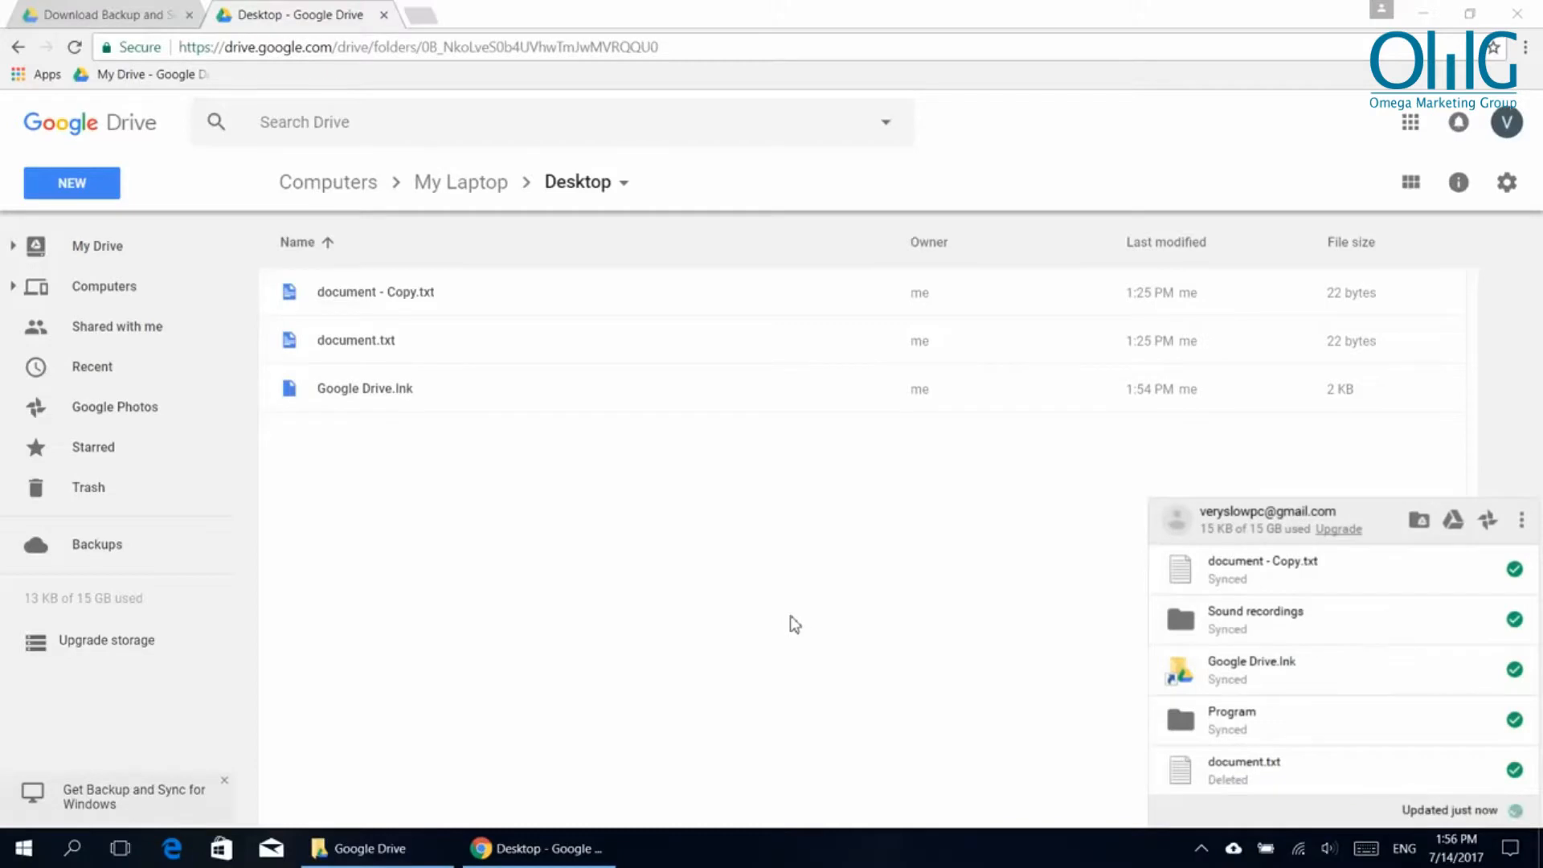
left_click(438, 461)
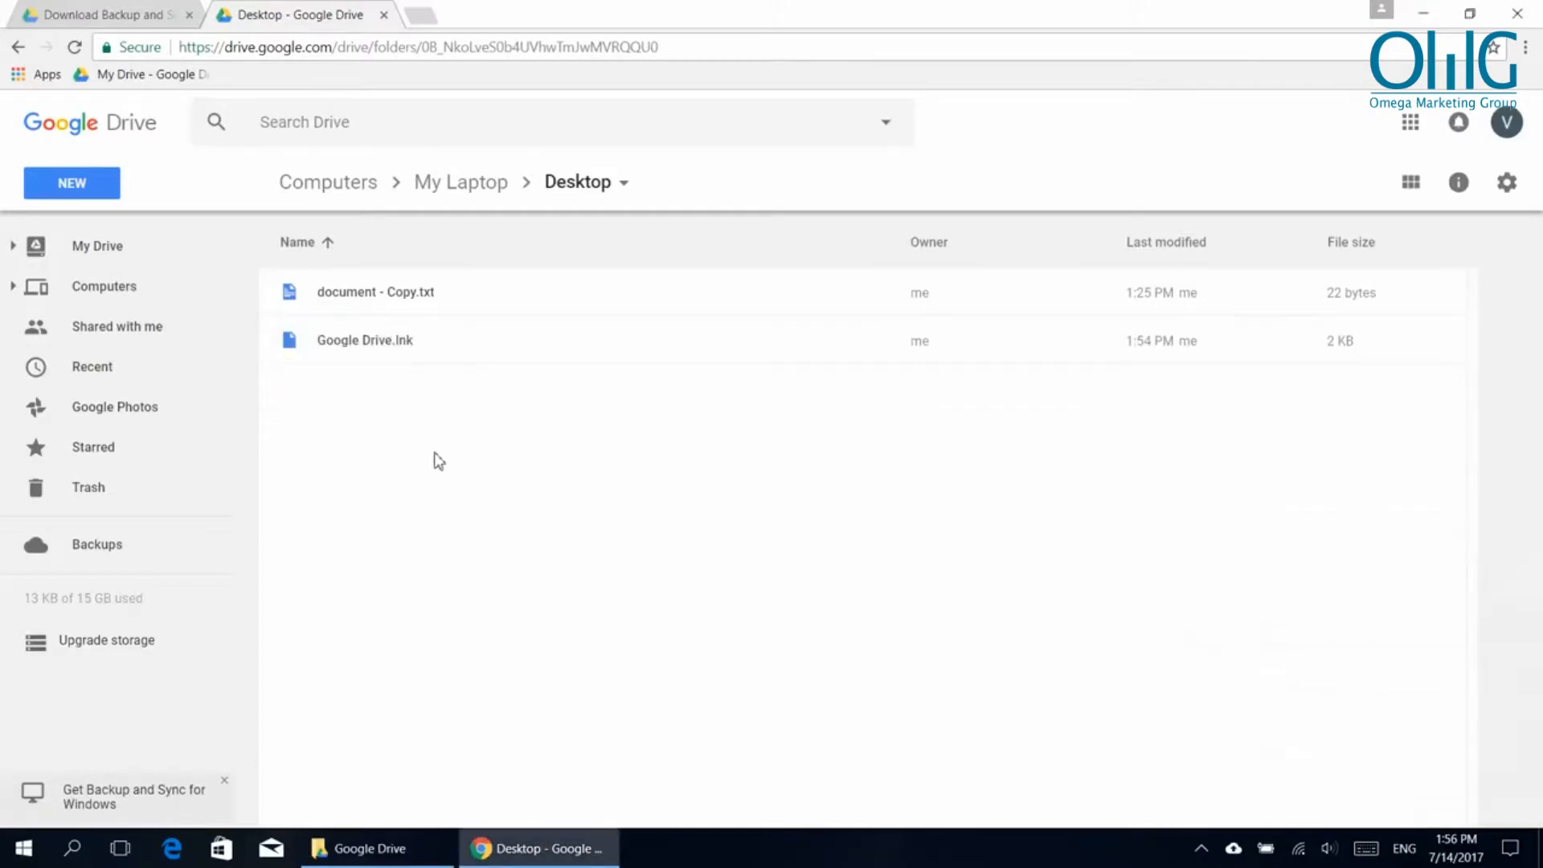
Show the local Google Drive folder window over the desktop, move it aside, and shift document - Copy clear of it
left_click(416, 846)
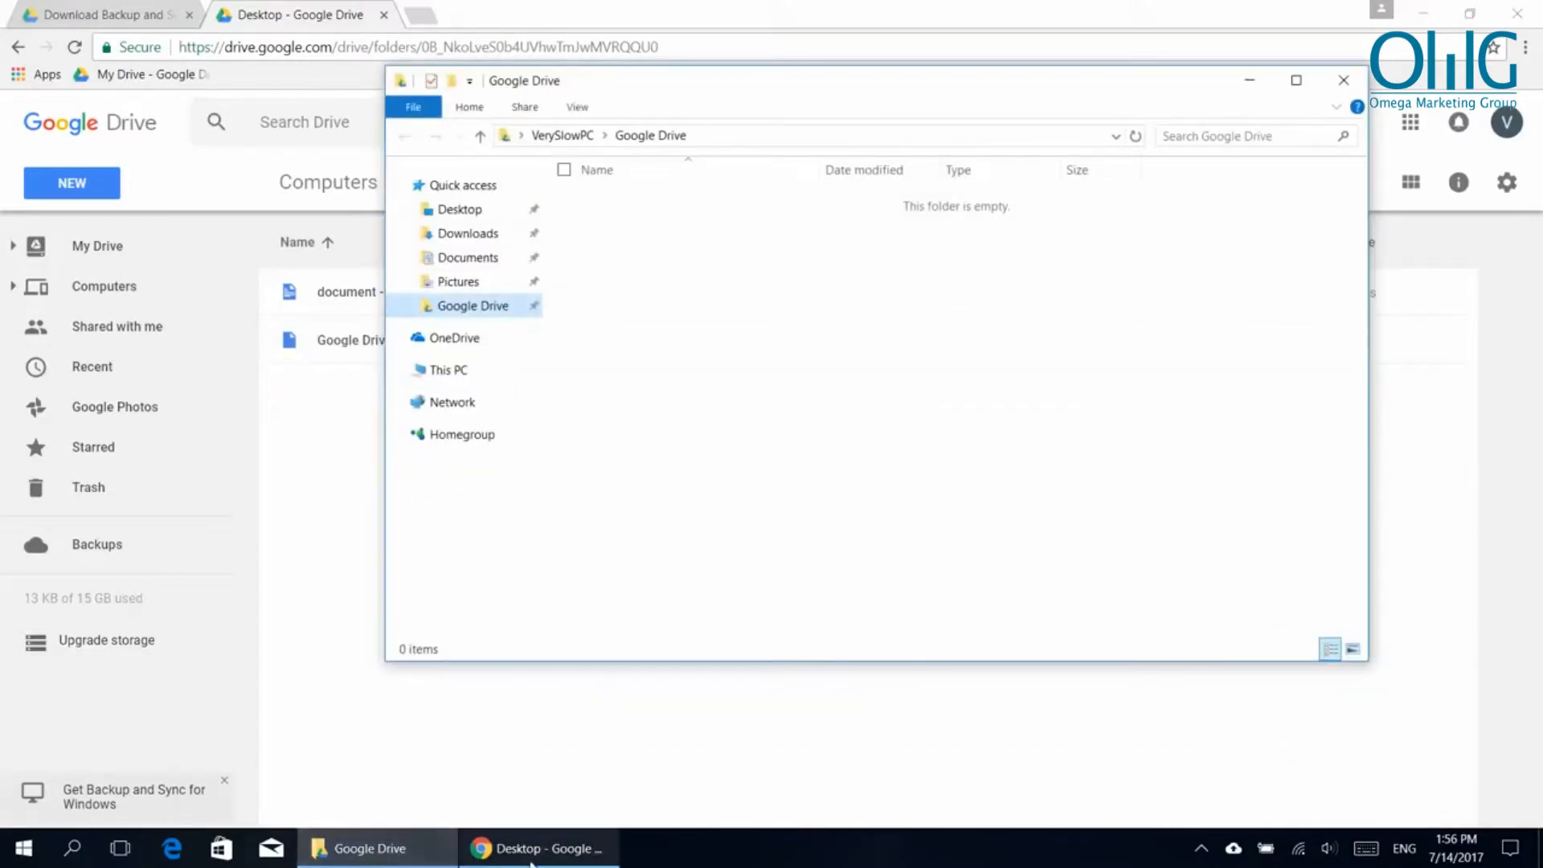
left_click(370, 848)
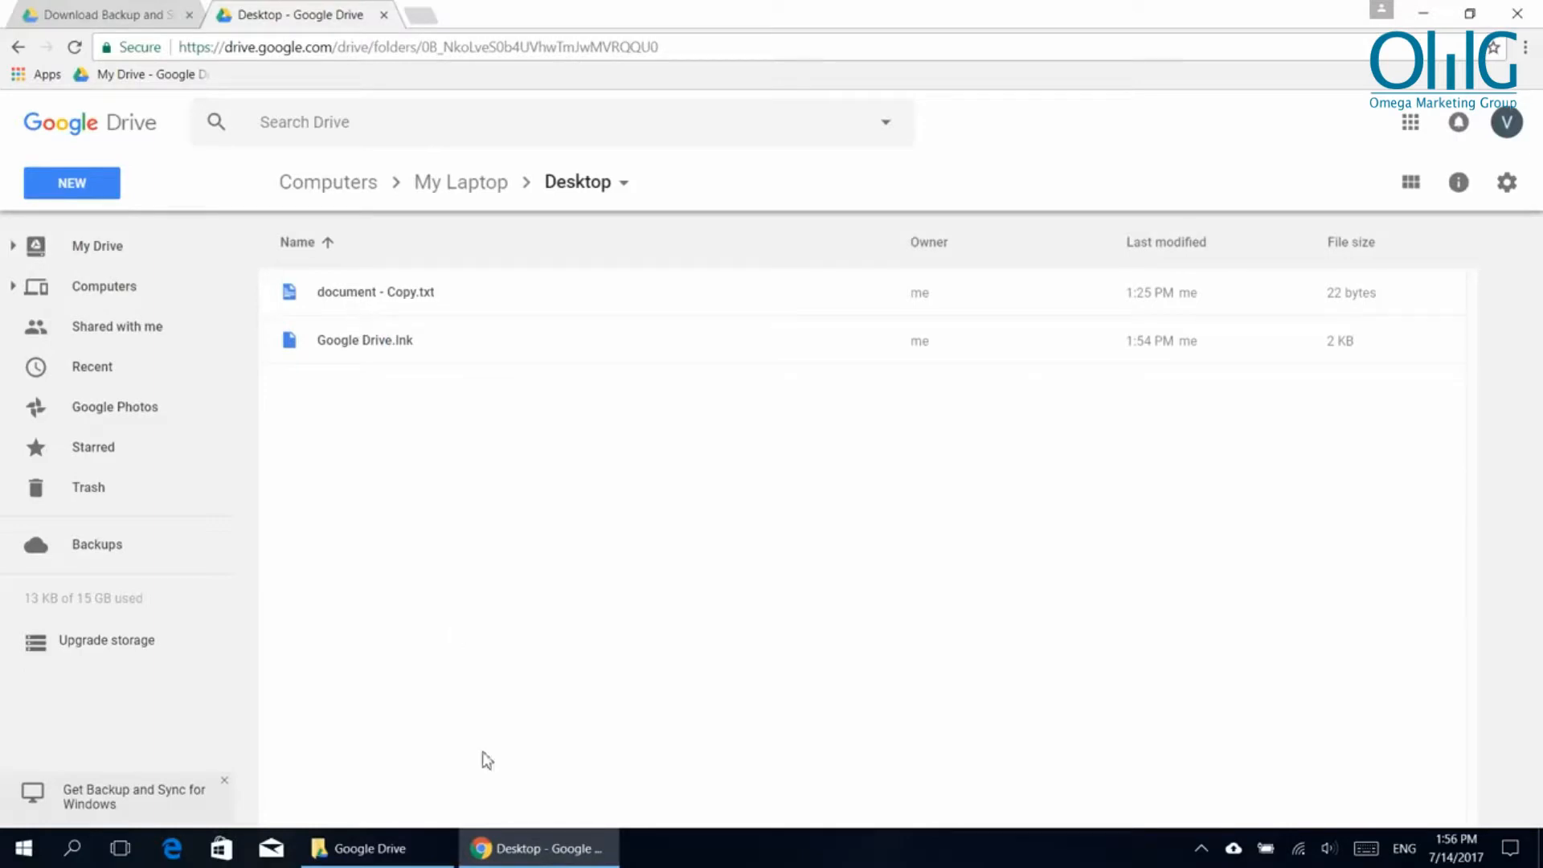
left_click(536, 861)
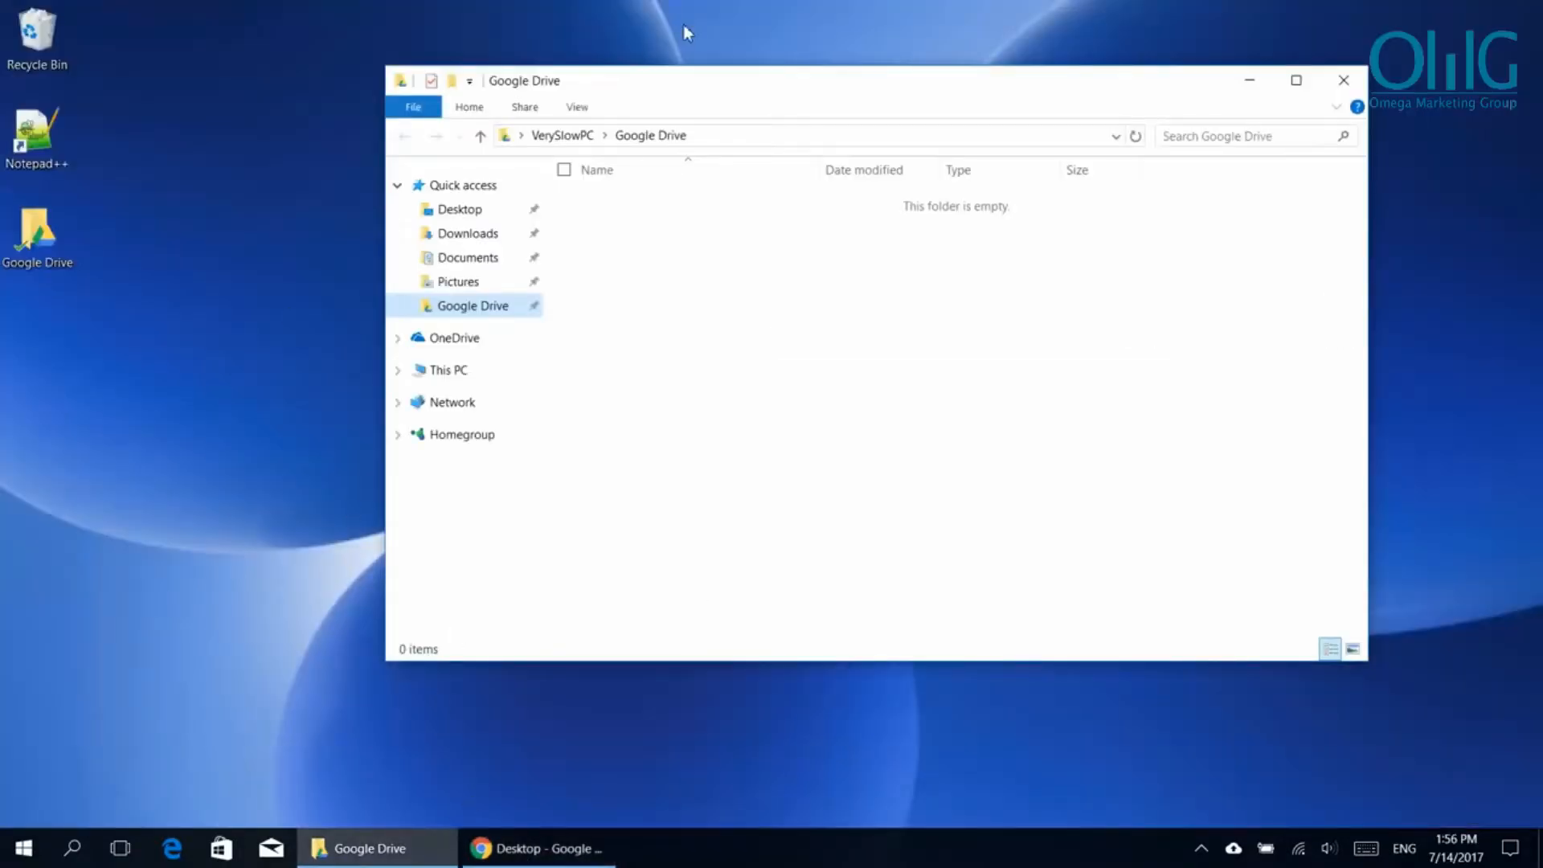
left_click_drag(653, 94, 813, 89)
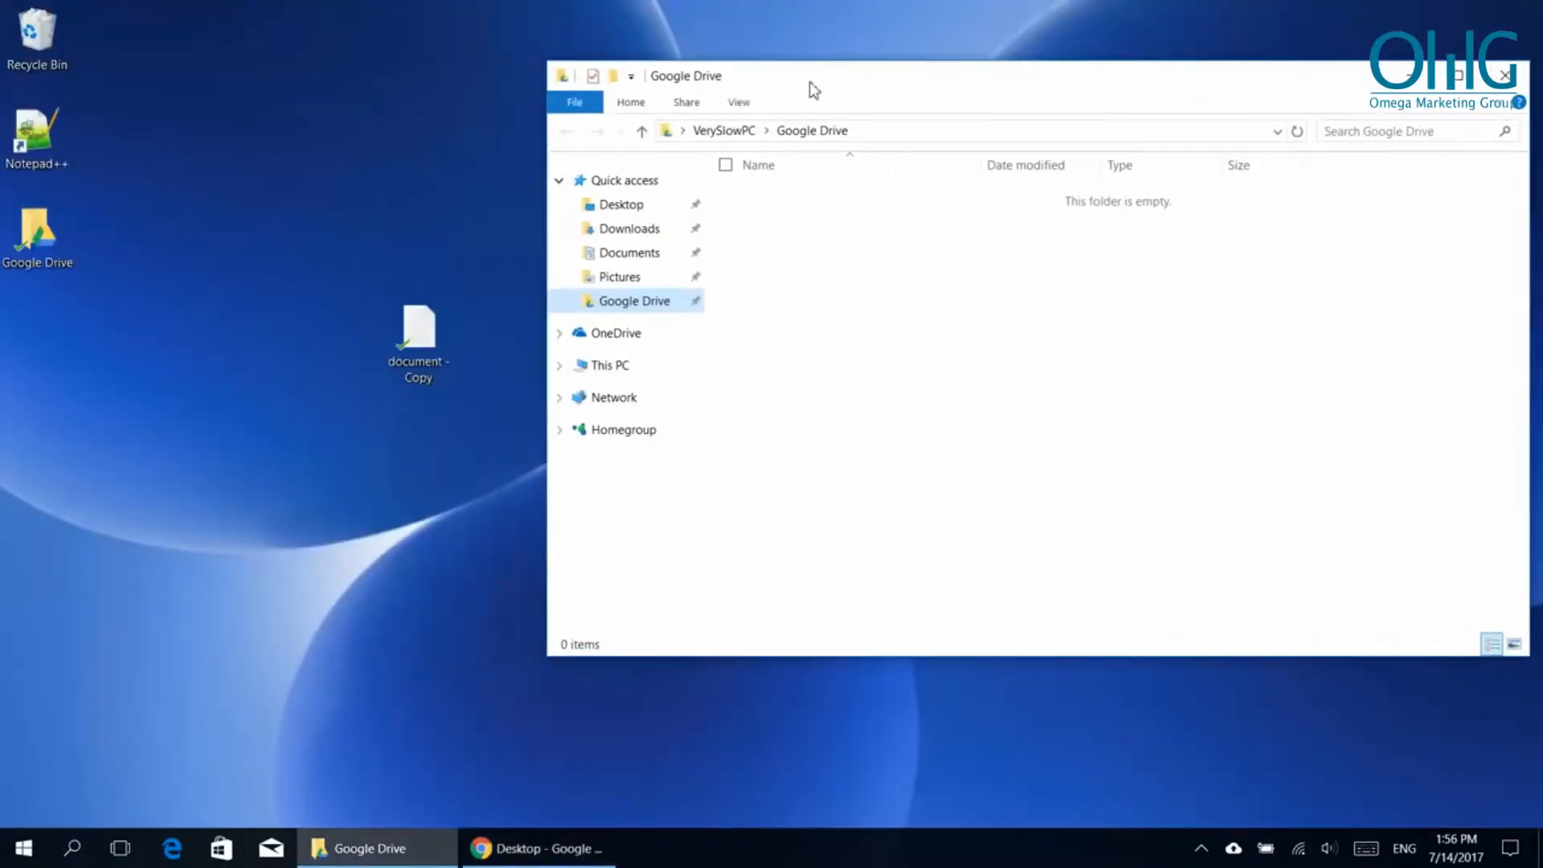
left_click(454, 332)
left_click_drag(423, 346, 346, 348)
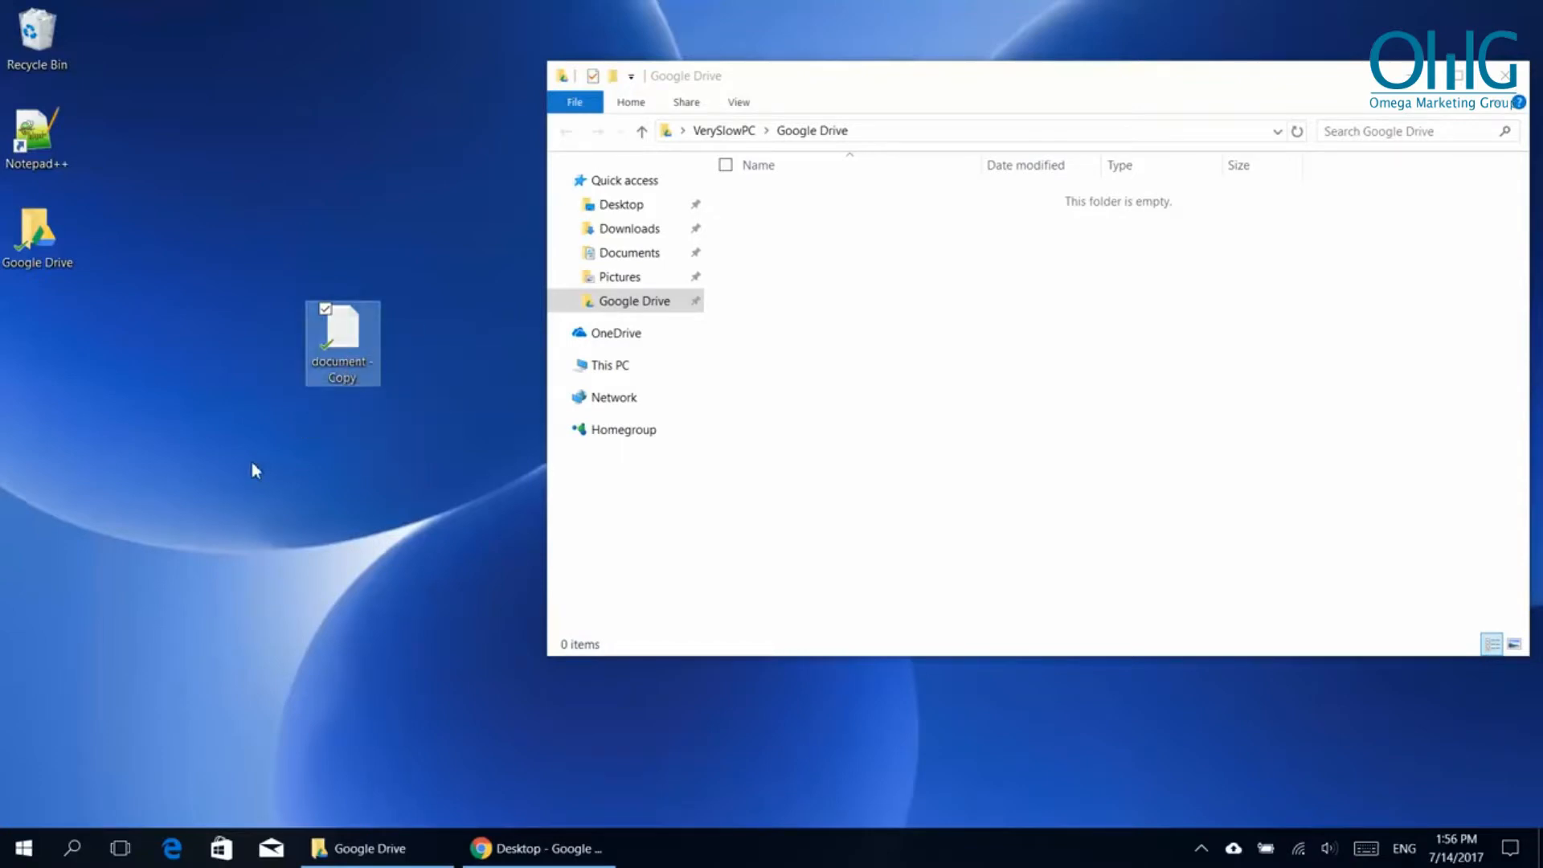
Duplicate document - Copy on the desktop, rename the duplicate 111, and place it beside document - Copy
key("ctrl+c")
key("ctrl+v")
key("F2")
type("111")
left_click(135, 437)
left_click_drag(46, 339, 271, 347)
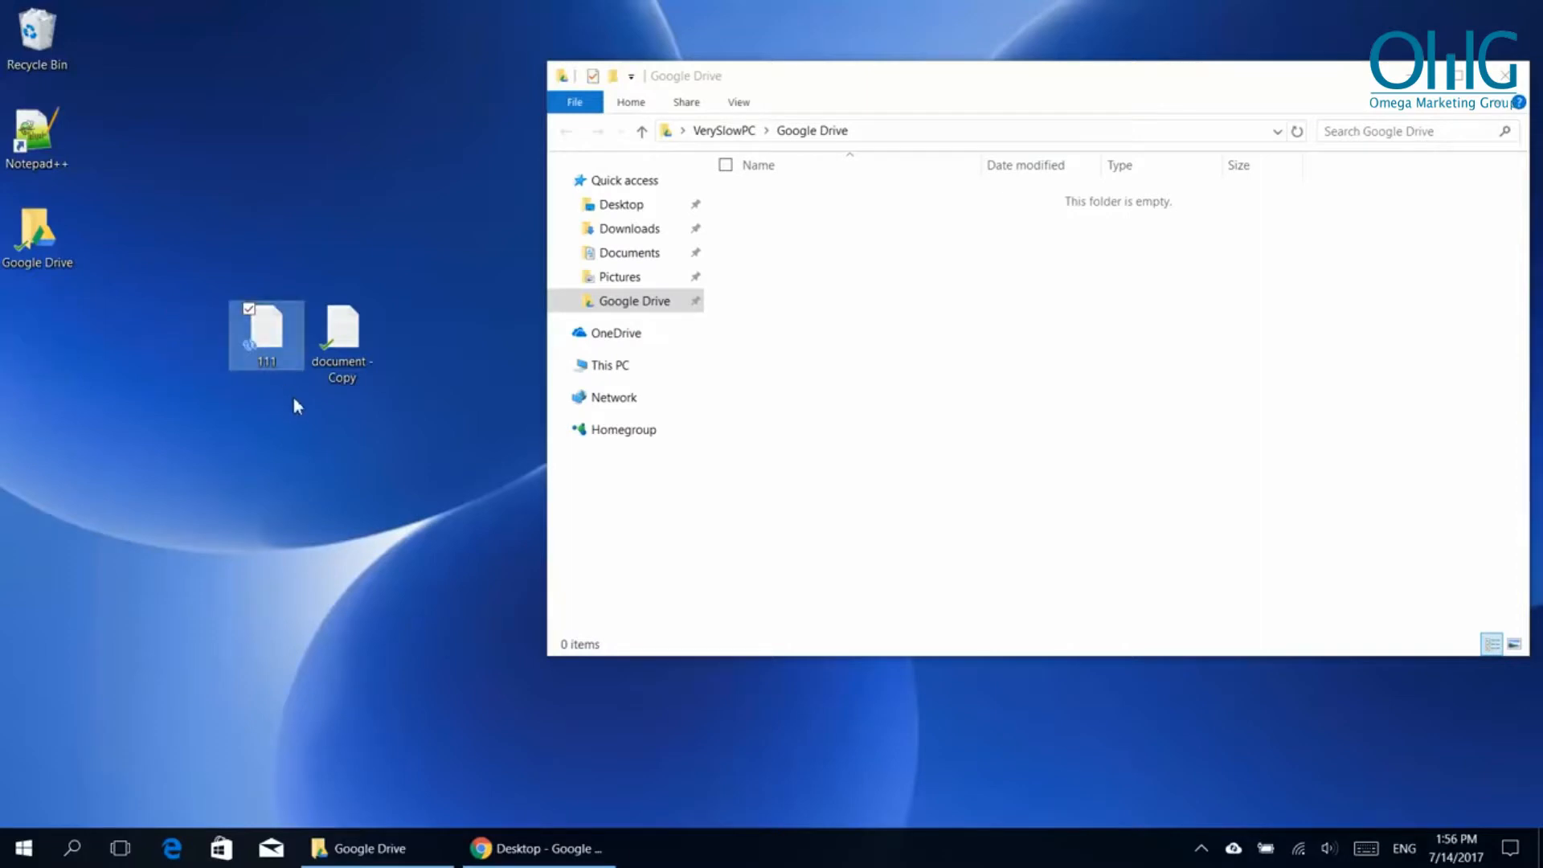
Check the sync status of 111.txt in Backup and Sync, and look for the file in Google Drive's Desktop folder
left_click(1234, 849)
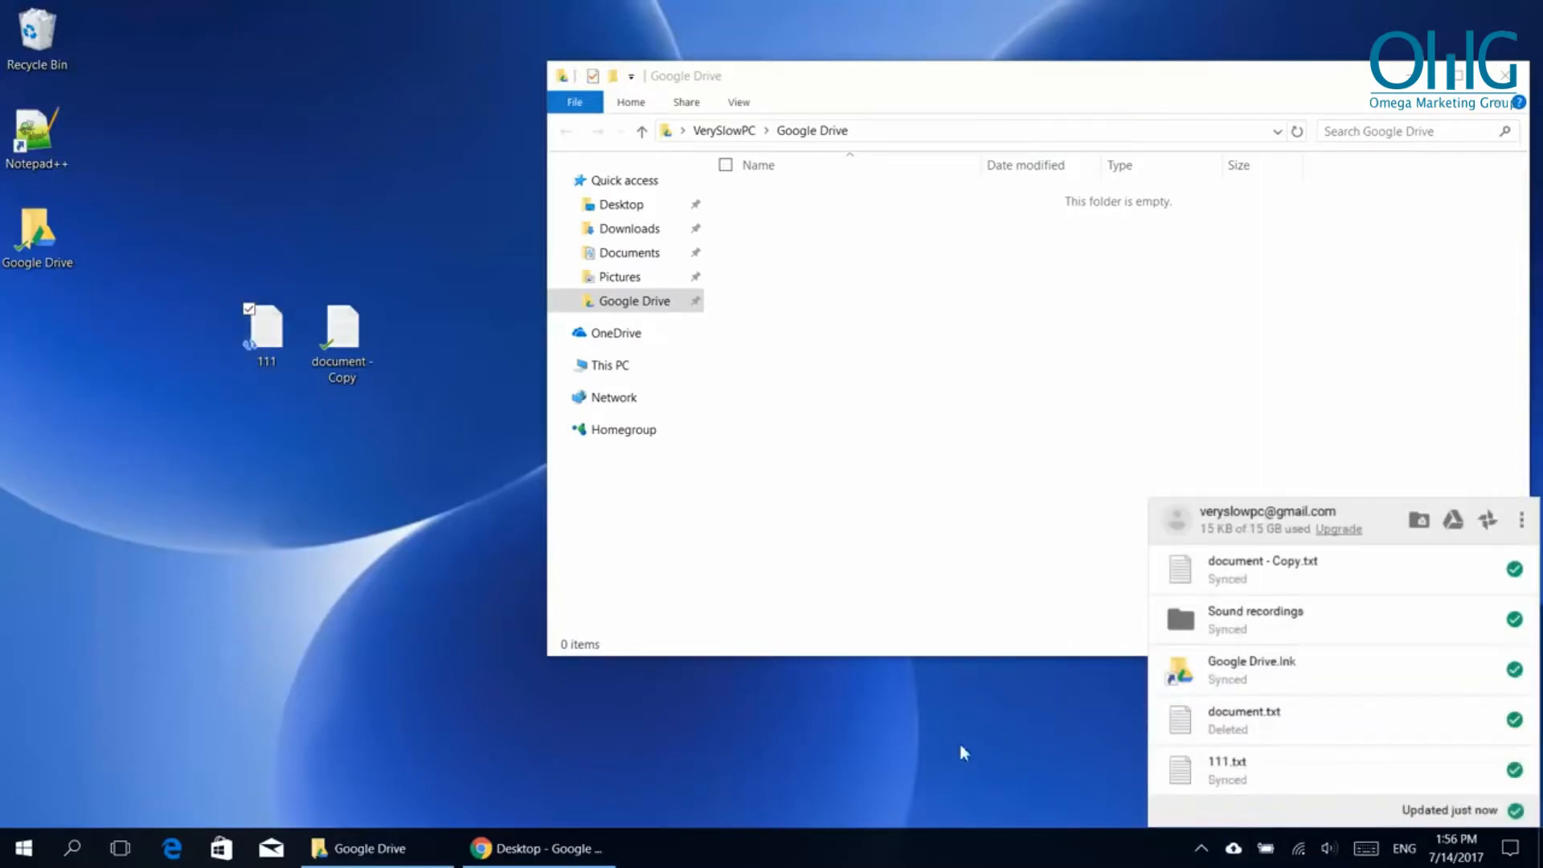
left_click(403, 854)
left_click(555, 851)
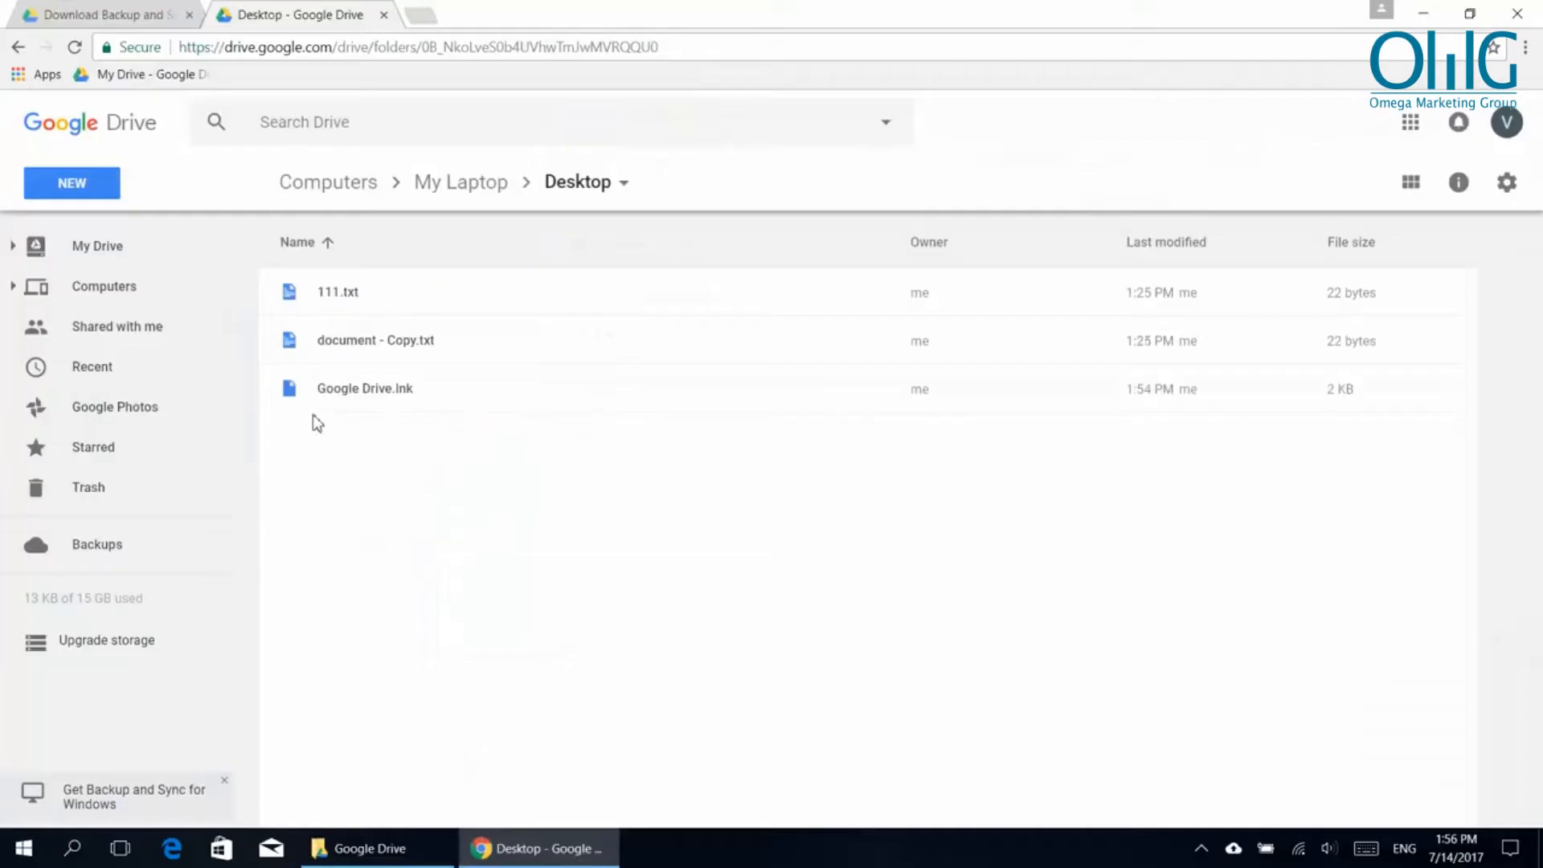
left_click(533, 852)
left_click(536, 856)
Remove 111.txt from the Desktop folder of My Laptop in Google Drive
left_click(370, 294)
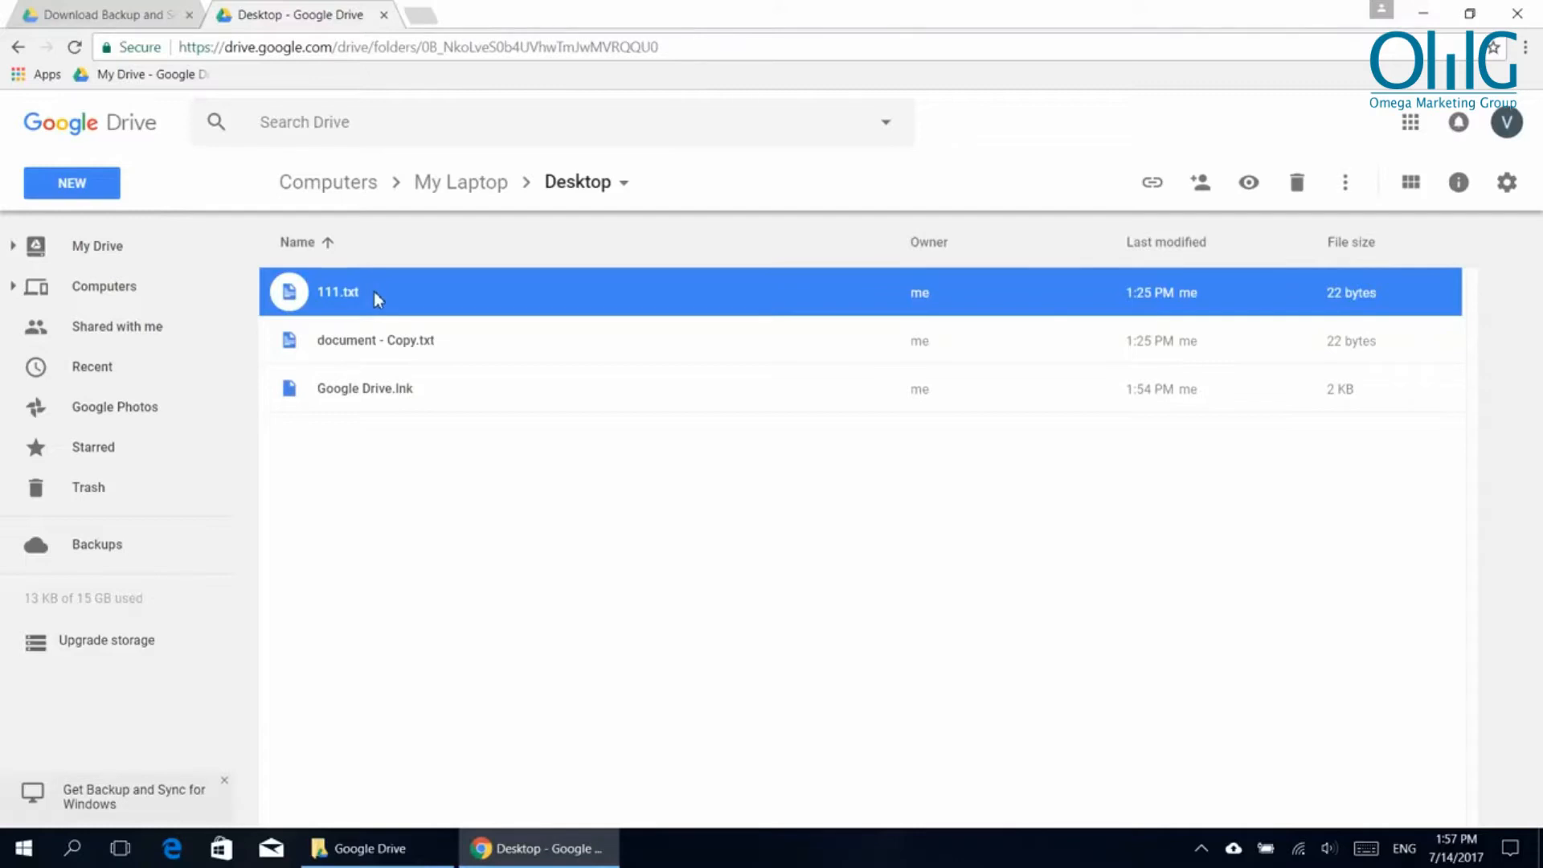
left_click(522, 849)
left_click(544, 860)
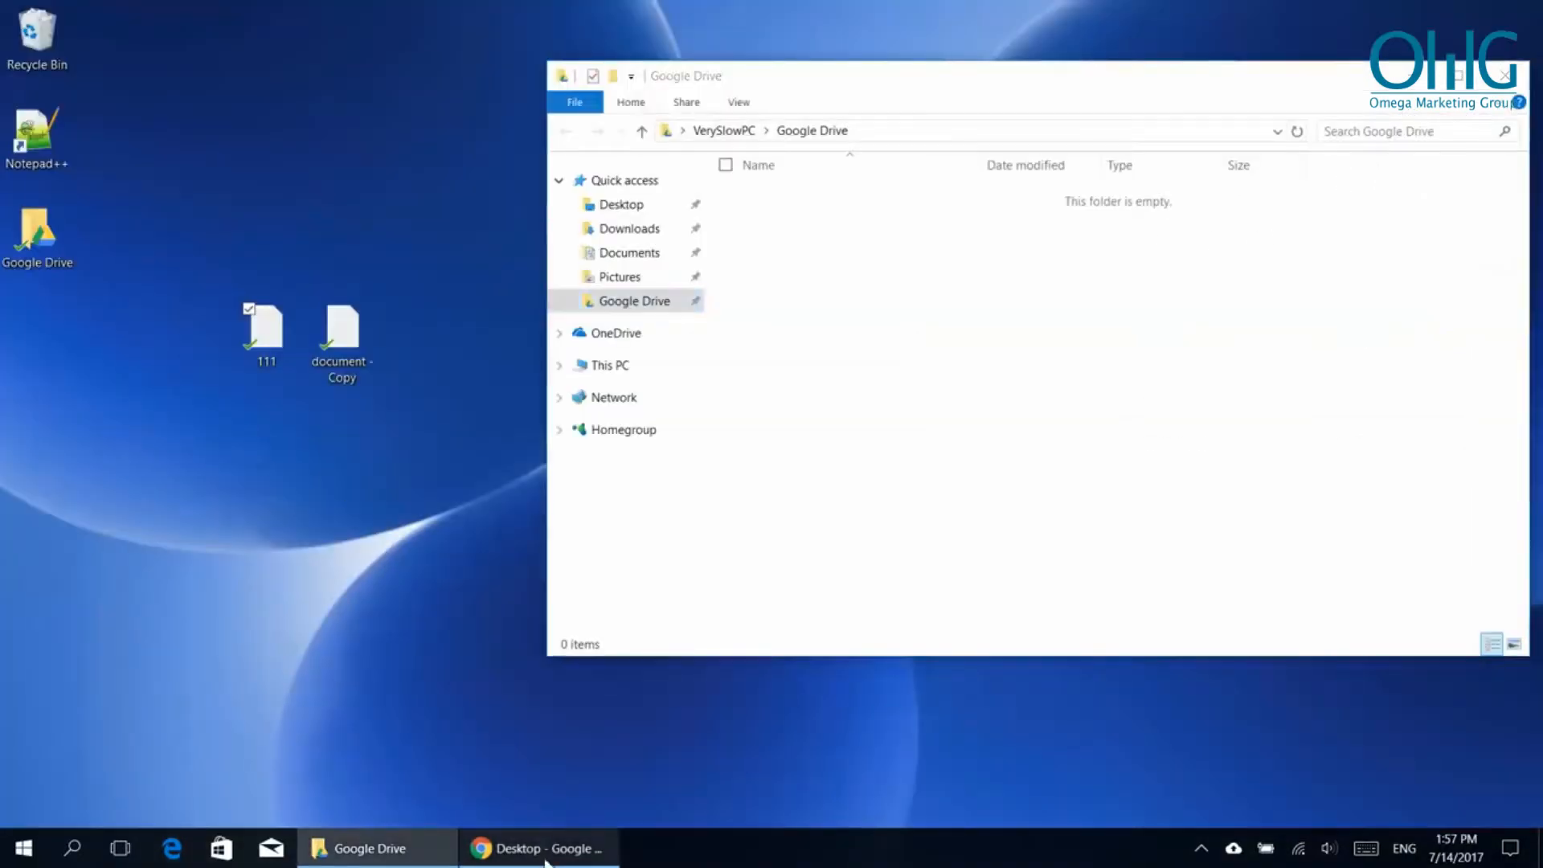
right_click(403, 287)
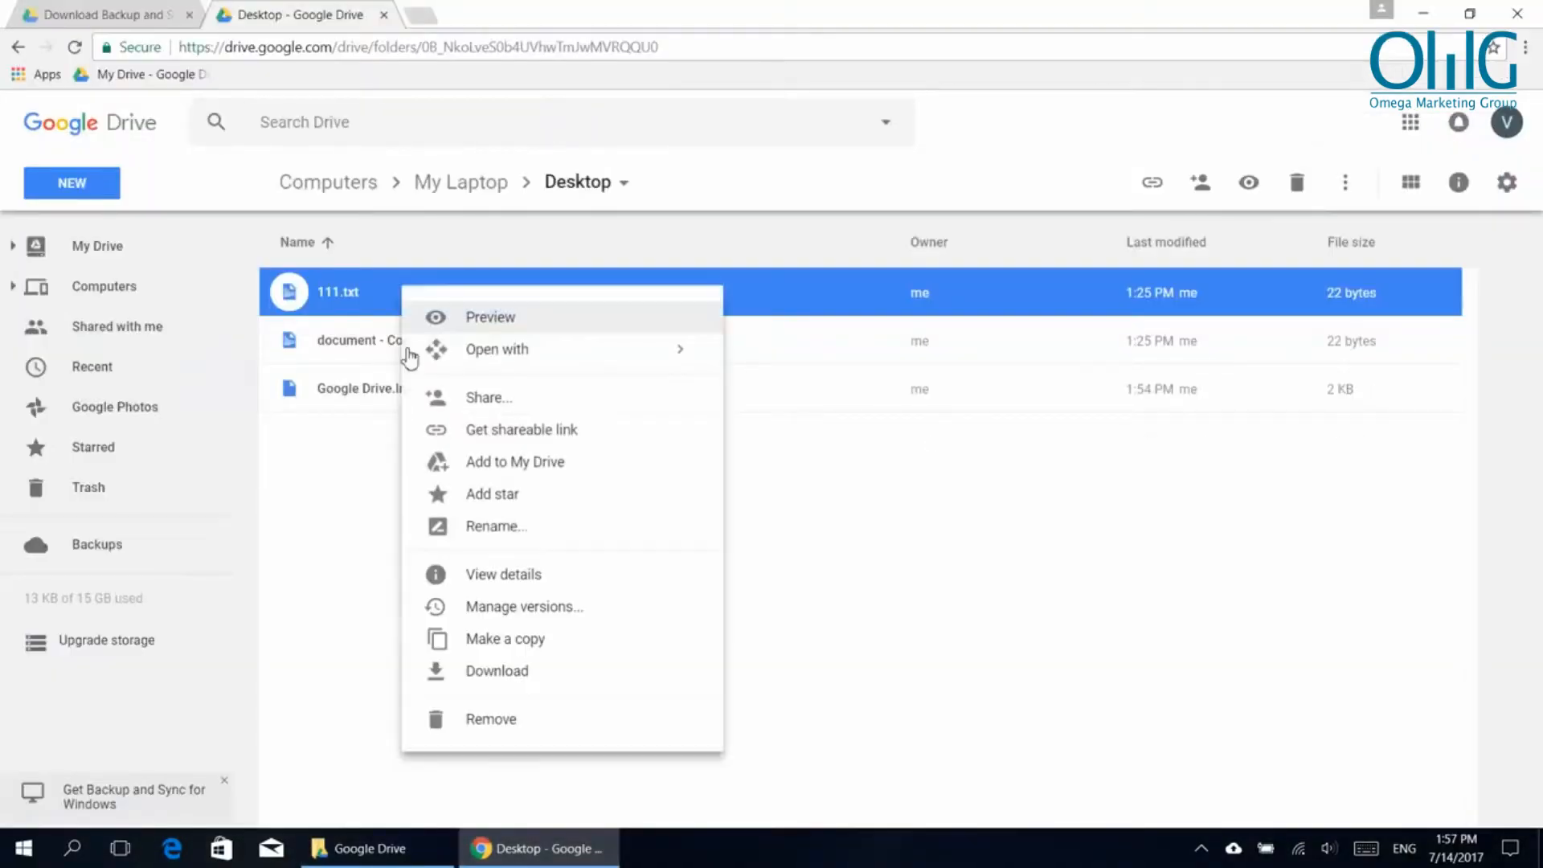
left_click(482, 727)
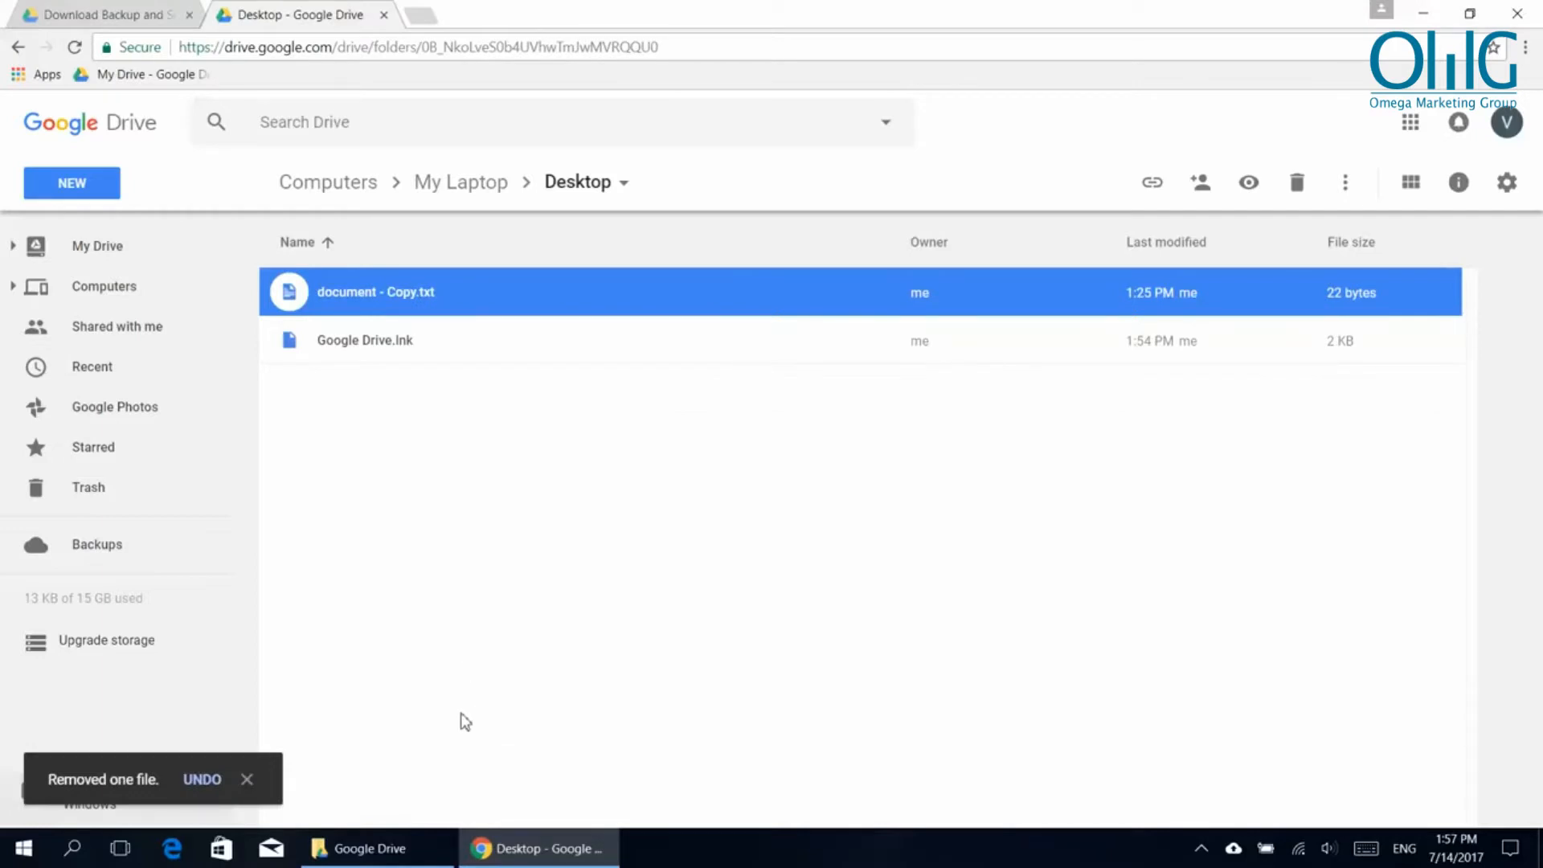
Return to the desktop and approve removing 111.txt from this computer in the Backup and Sync prompt
left_click(530, 859)
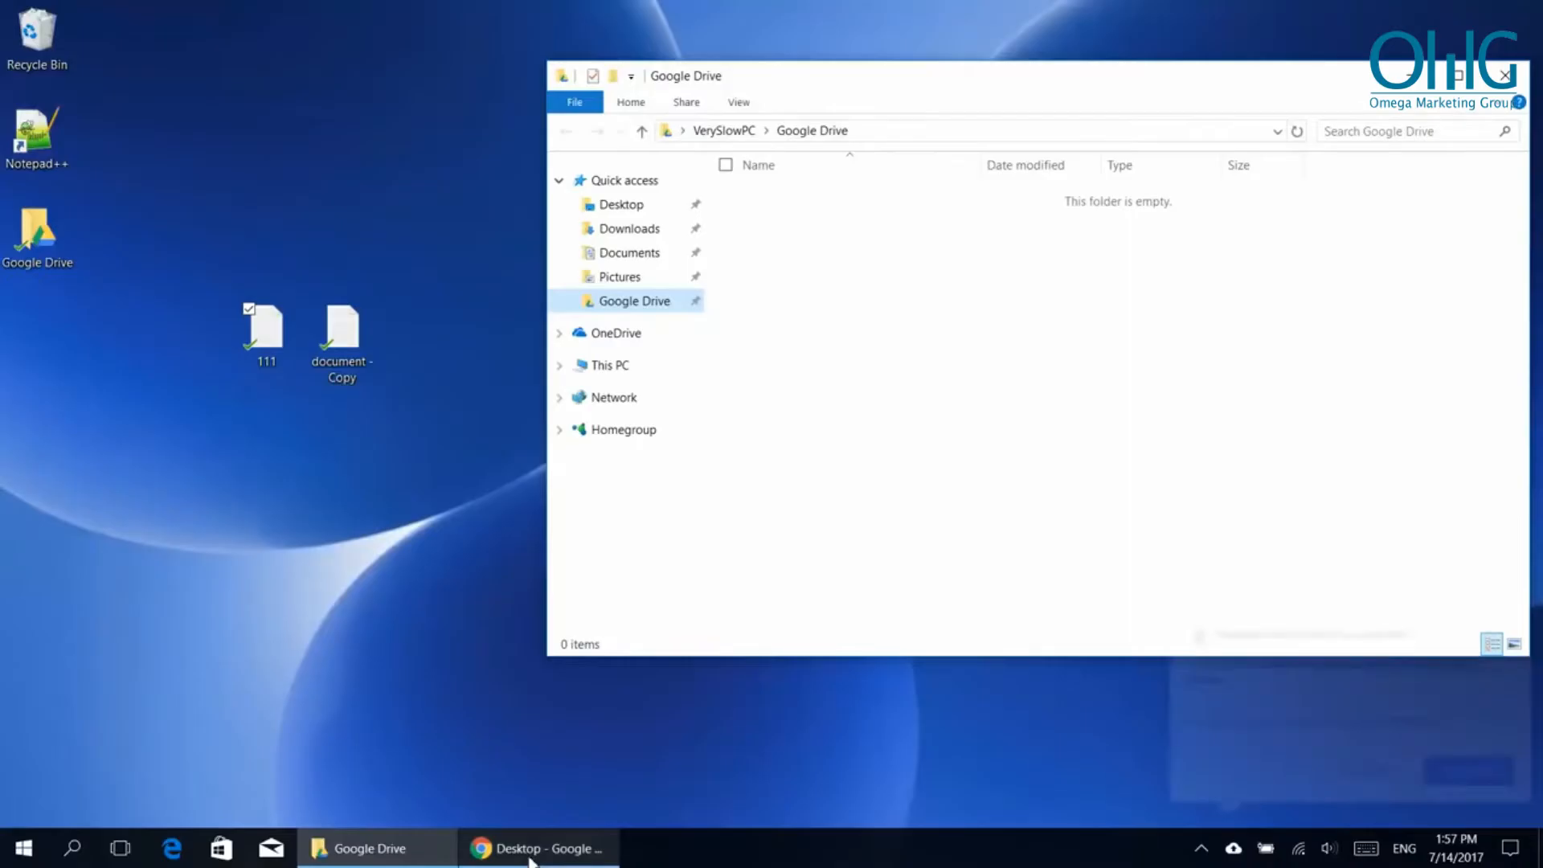
left_click(531, 858)
left_click(532, 852)
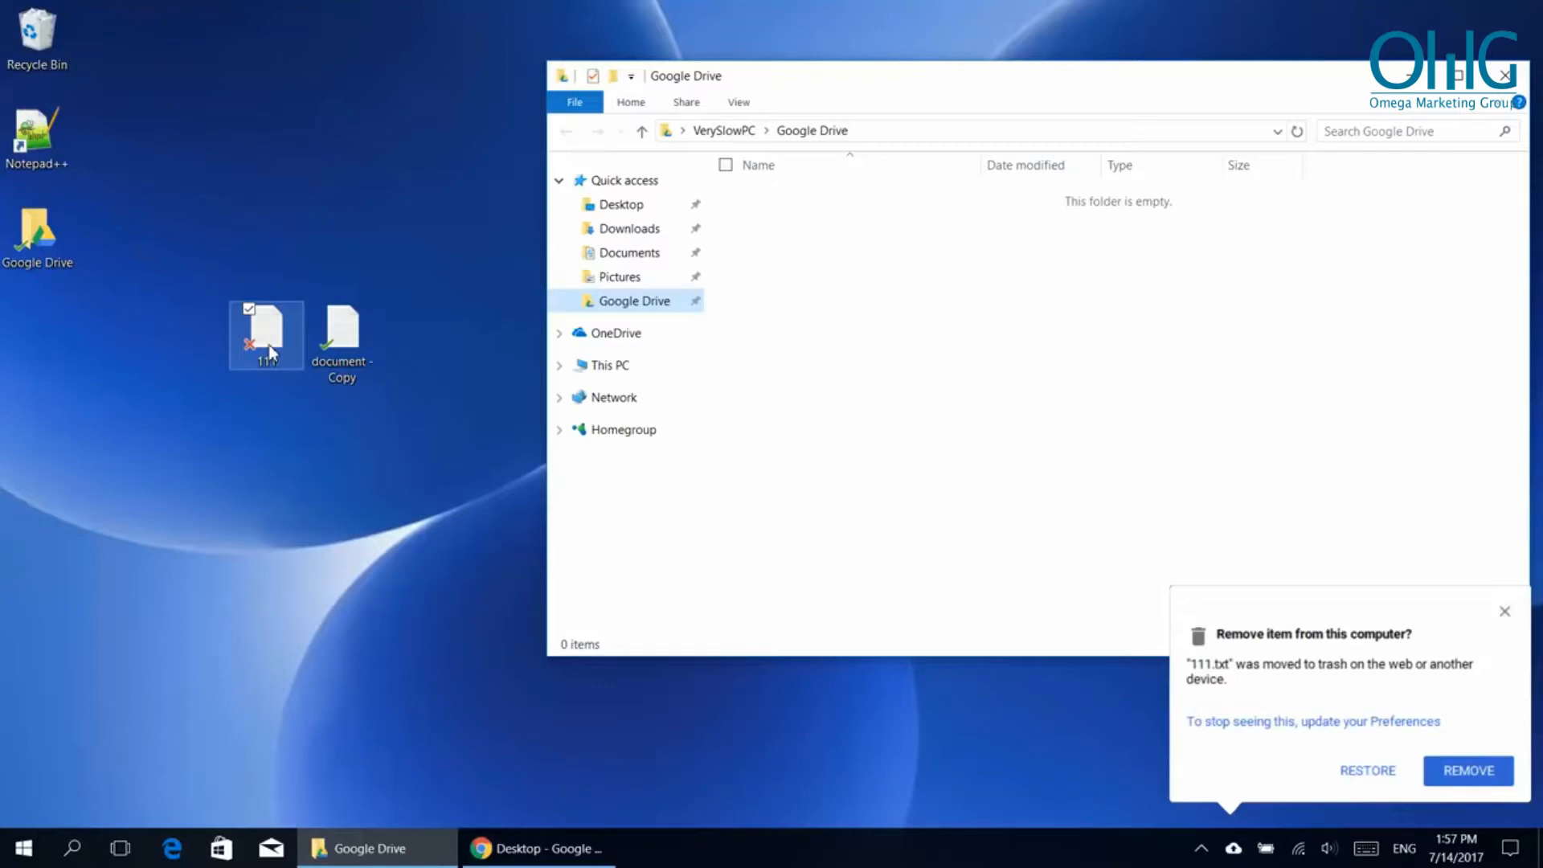
left_click(1503, 770)
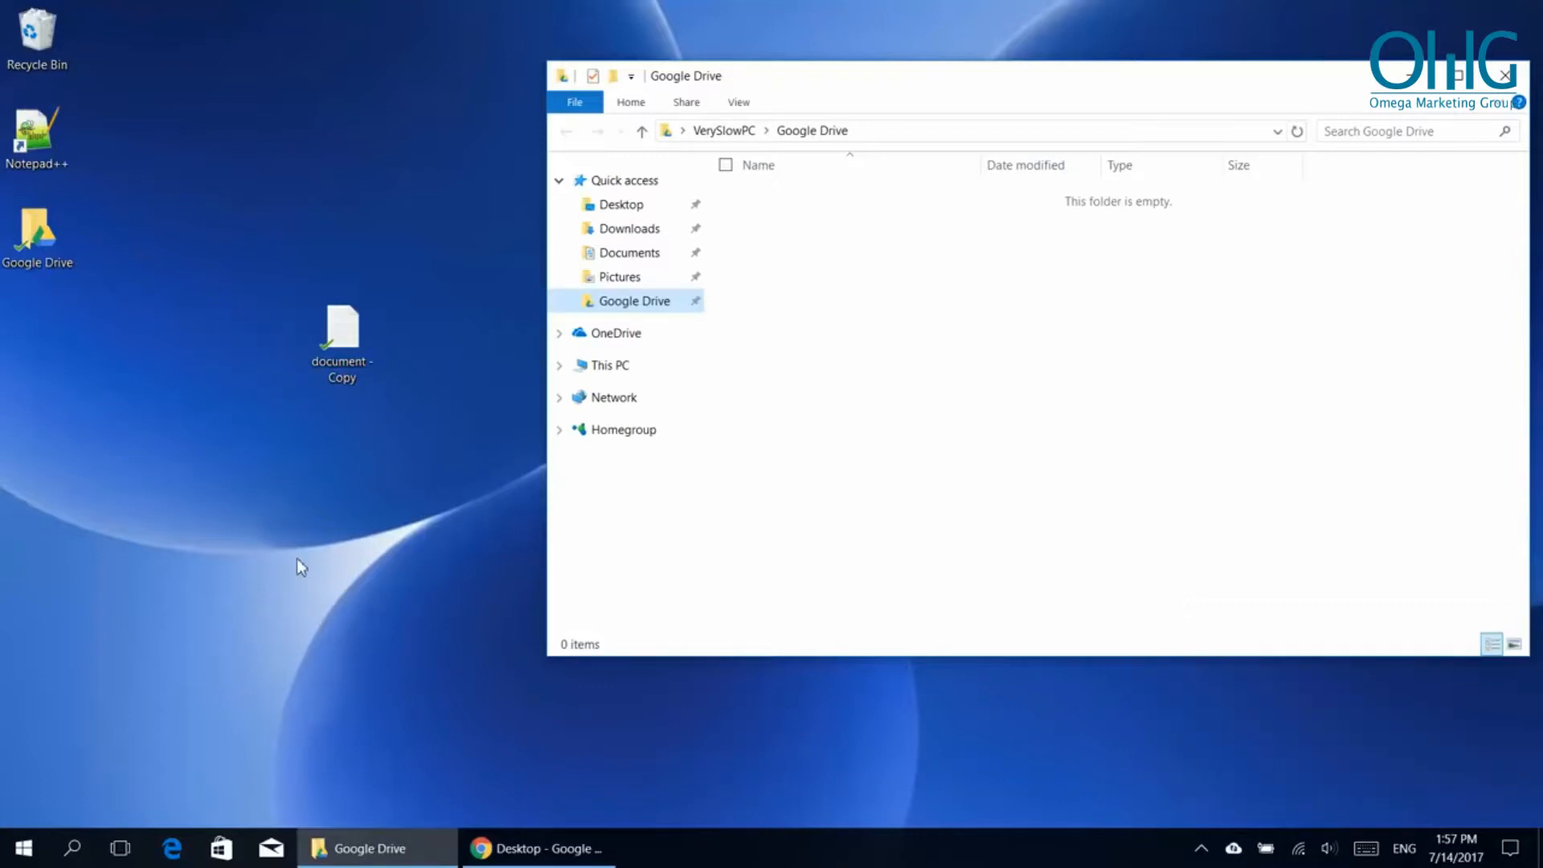
left_click(273, 434)
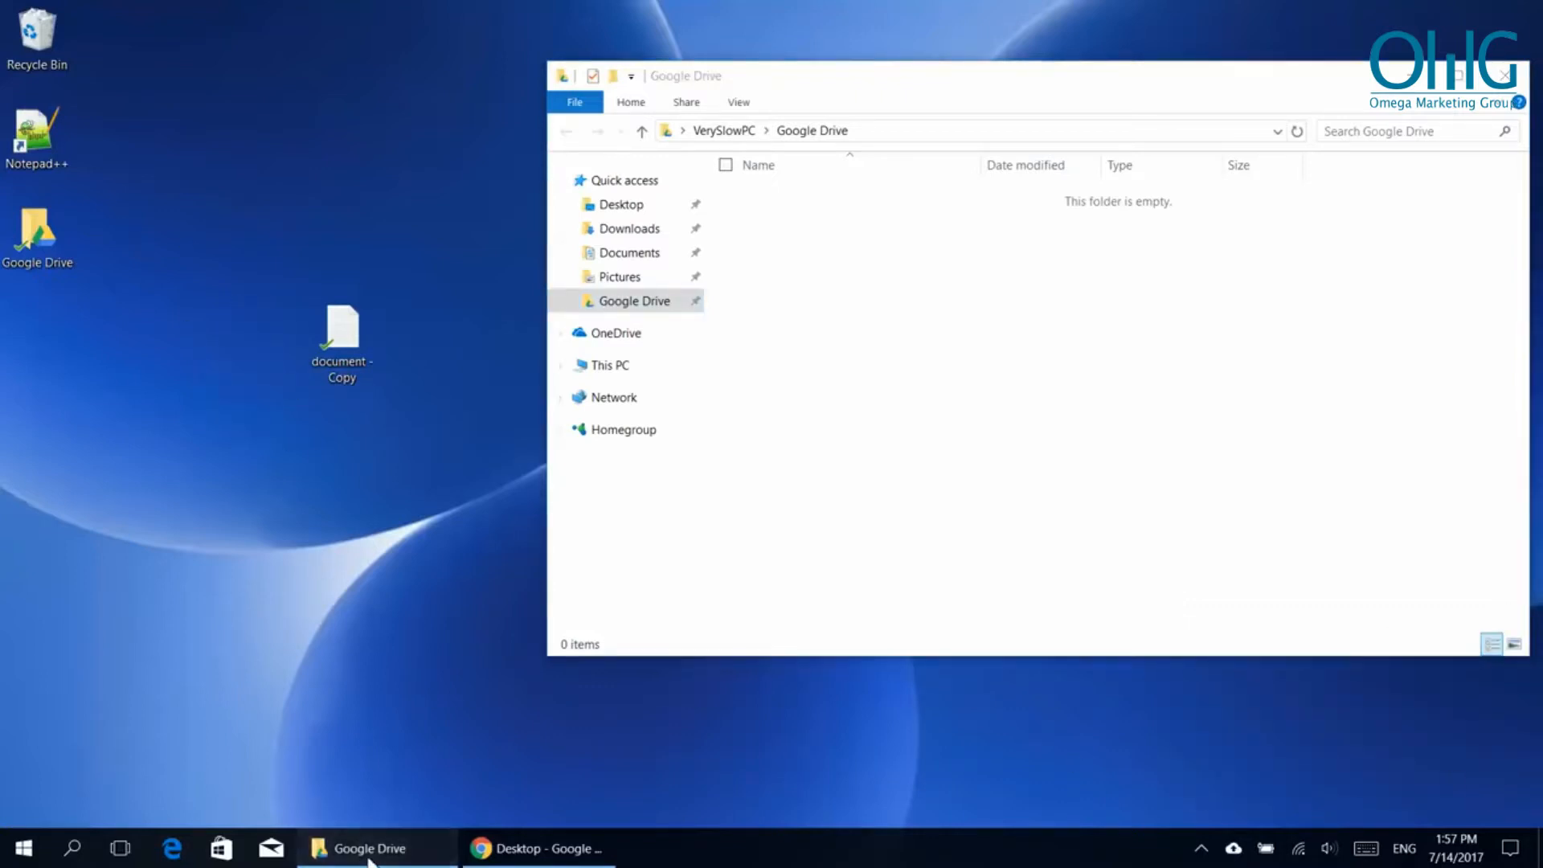
Rename document - Copy on the desktop to document
left_click_drag(412, 412, 276, 333)
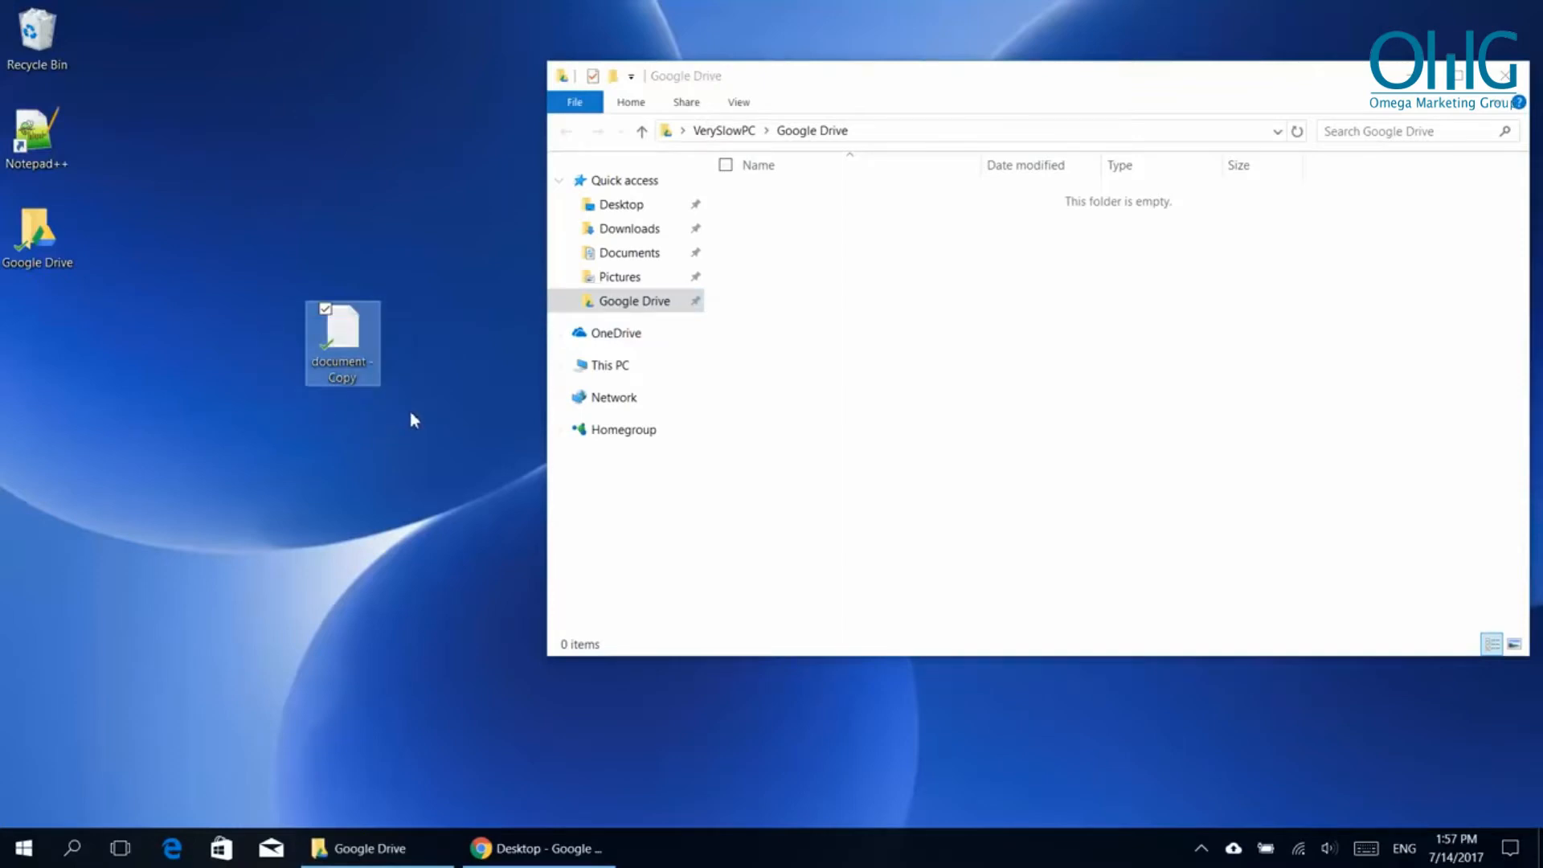
left_click(383, 413)
left_click(344, 370)
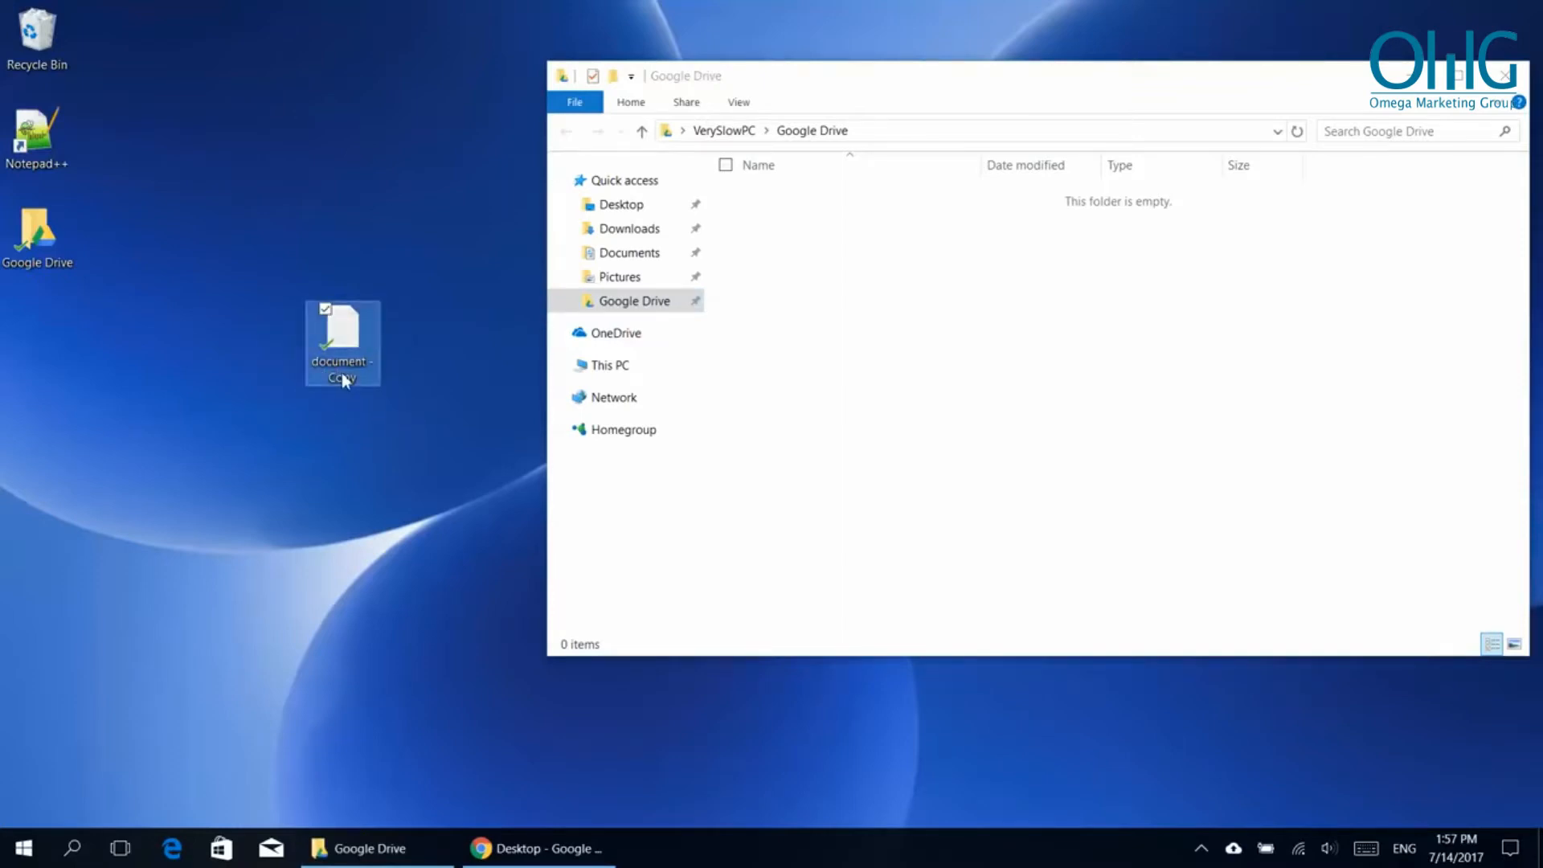
type("doc")
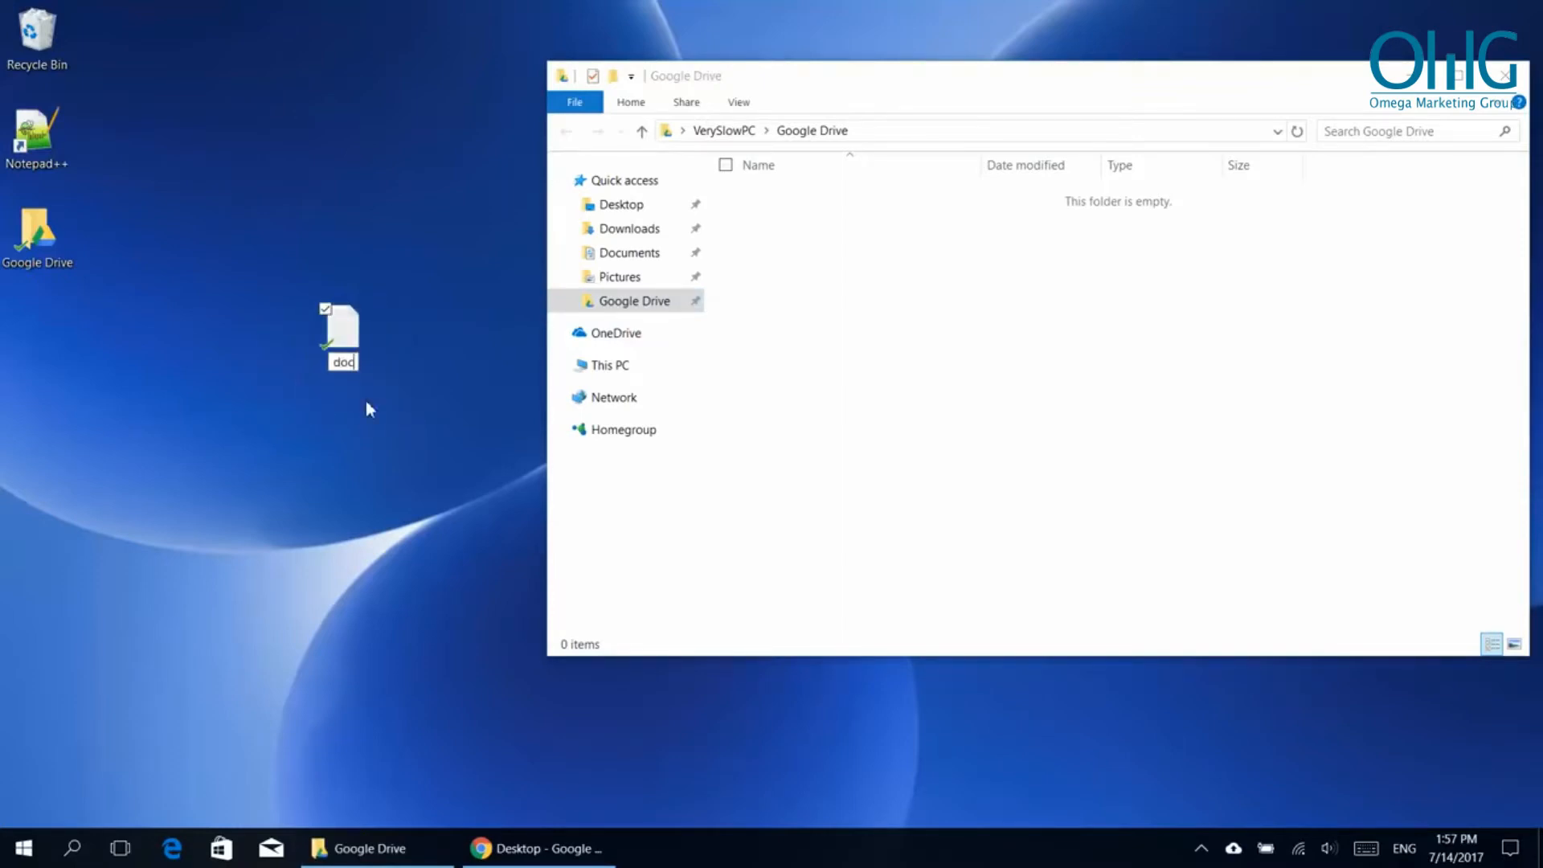
type("ument")
key("Return")
Open document from the desktop to read its text, close it, and look at document.txt in Google Drive's Desktop folder
double_click(342, 330)
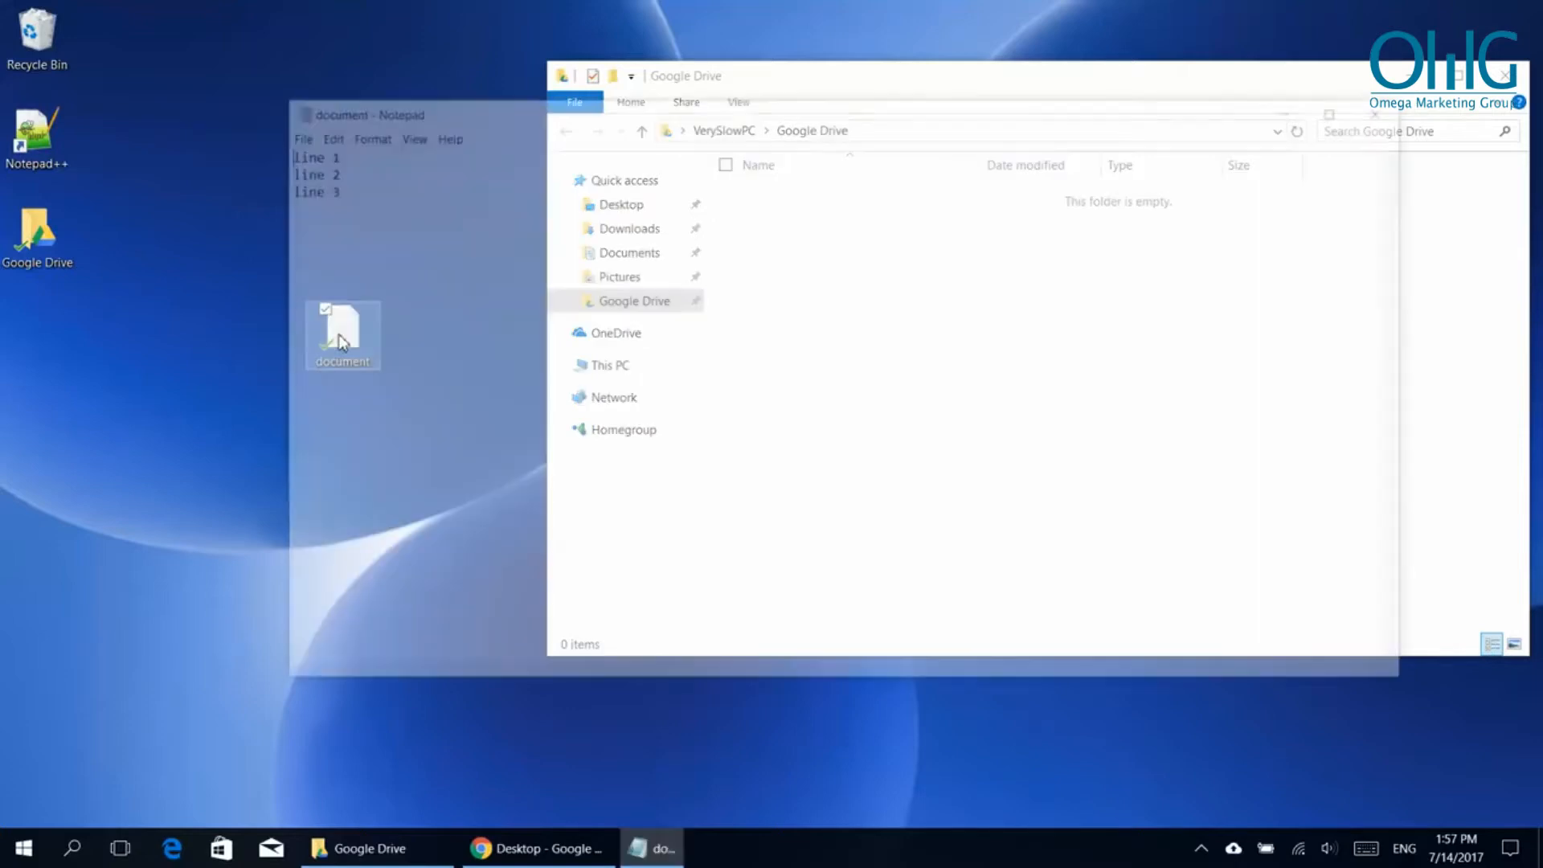
left_click_drag(326, 151, 268, 190)
left_click(1392, 107)
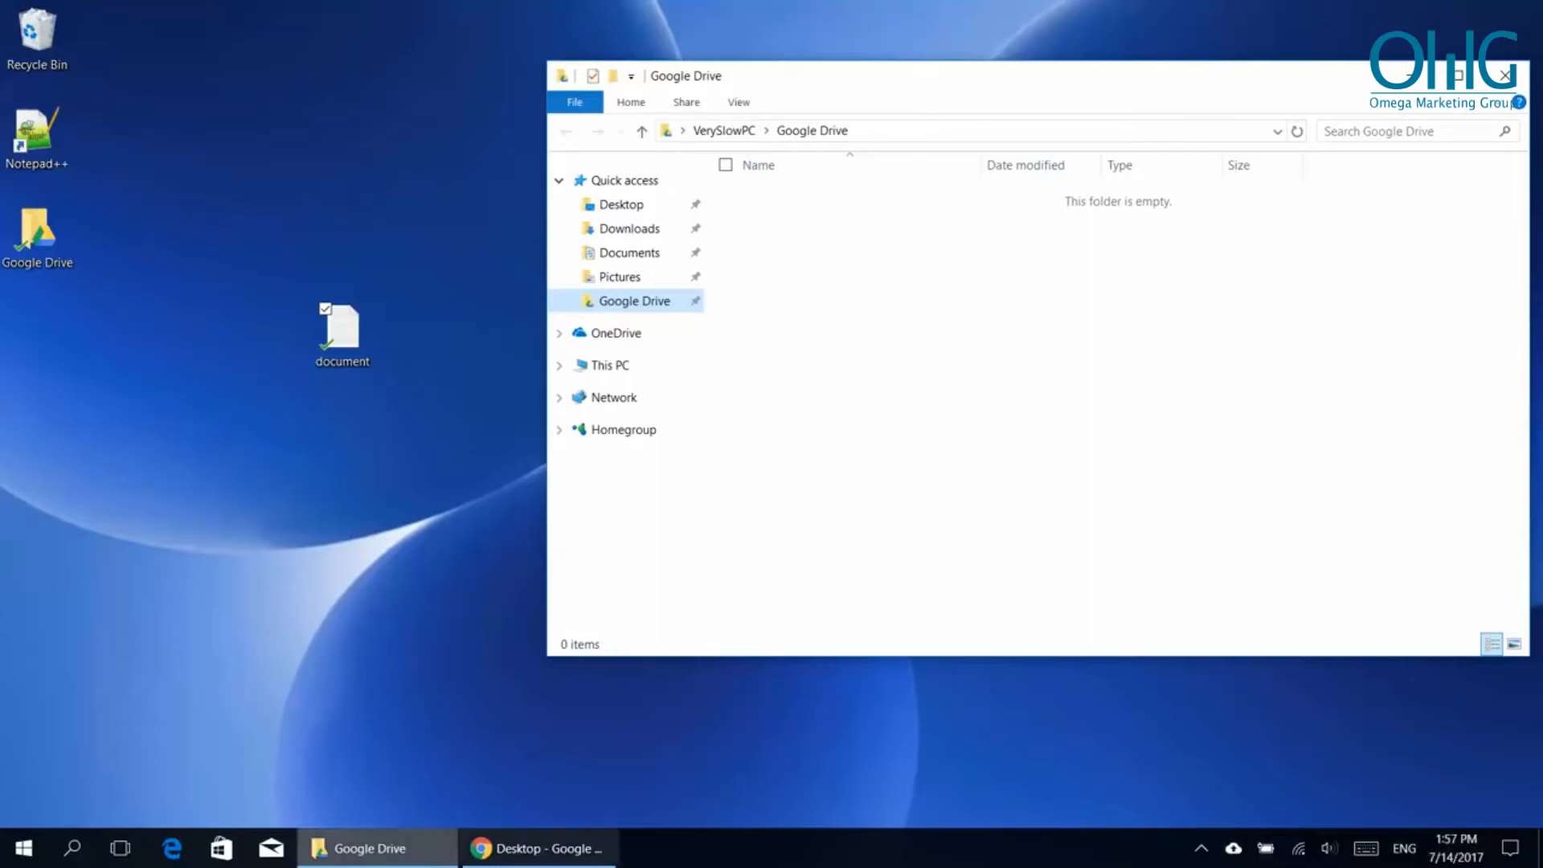
left_click(514, 848)
left_click(517, 848)
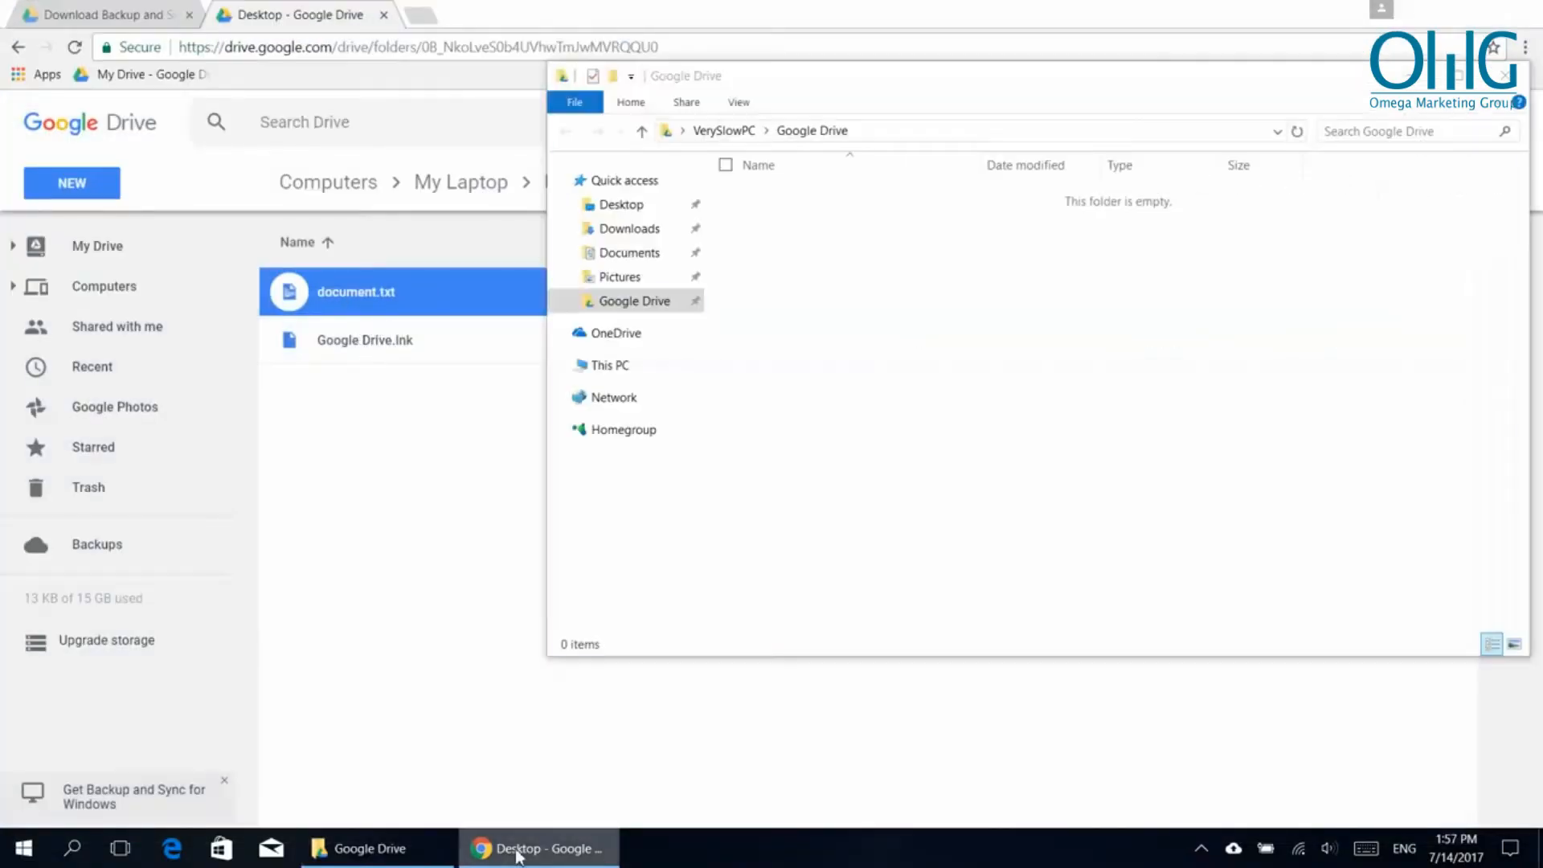
Open document from the desktop in Notepad, add the line ERROR below line 3, save the file and close it
left_click(344, 353)
double_click(344, 350)
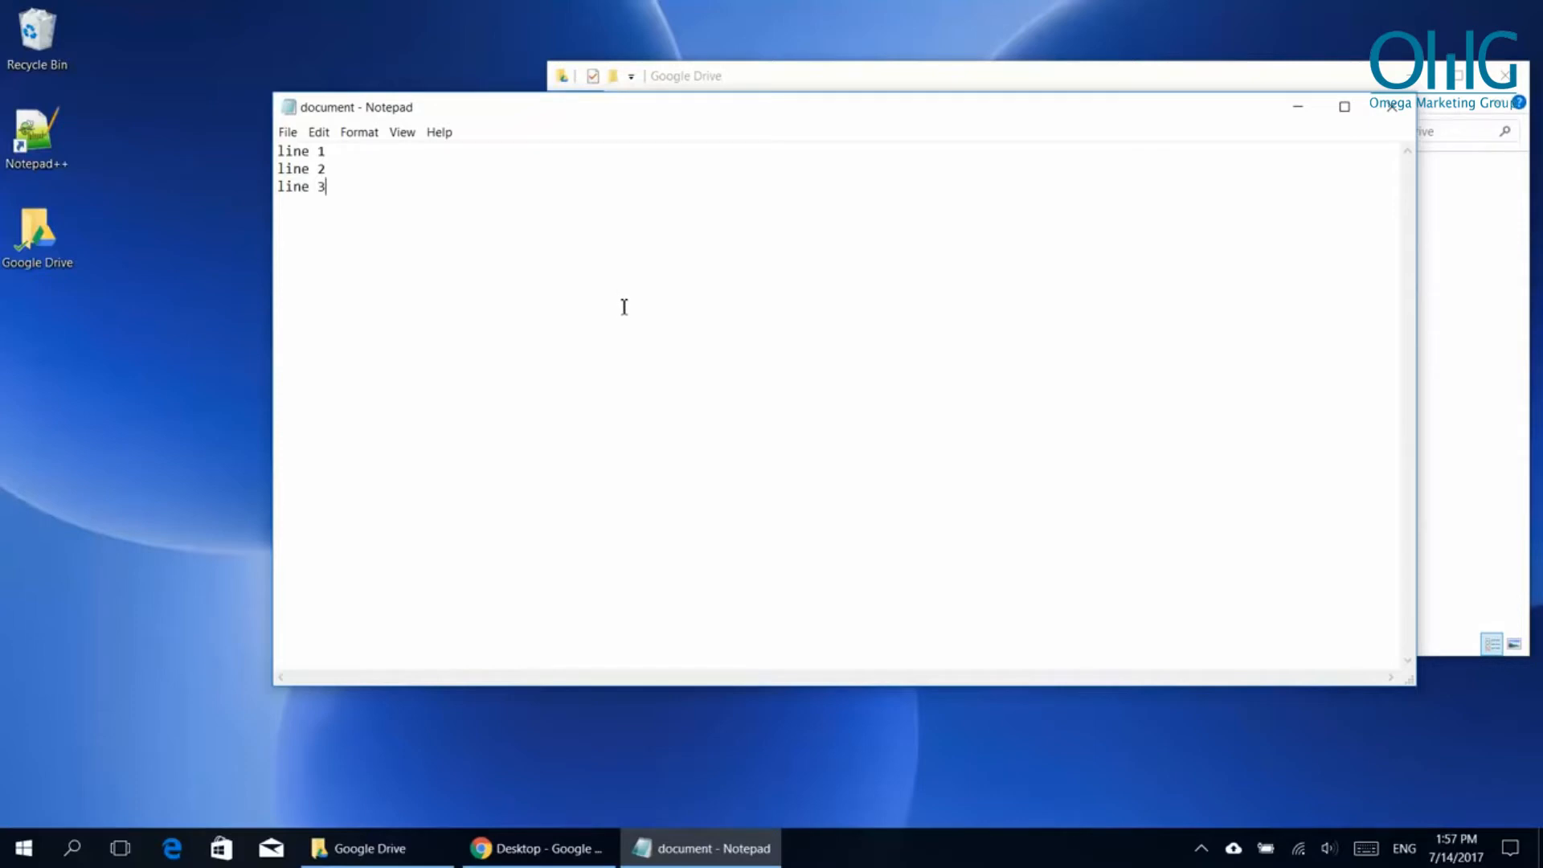
left_click(298, 130)
left_click(262, 195)
left_click(1392, 107)
Check the sync progress in Backup and Sync, and preview the contents of document.txt in Google Drive's Desktop folder
left_click(1237, 851)
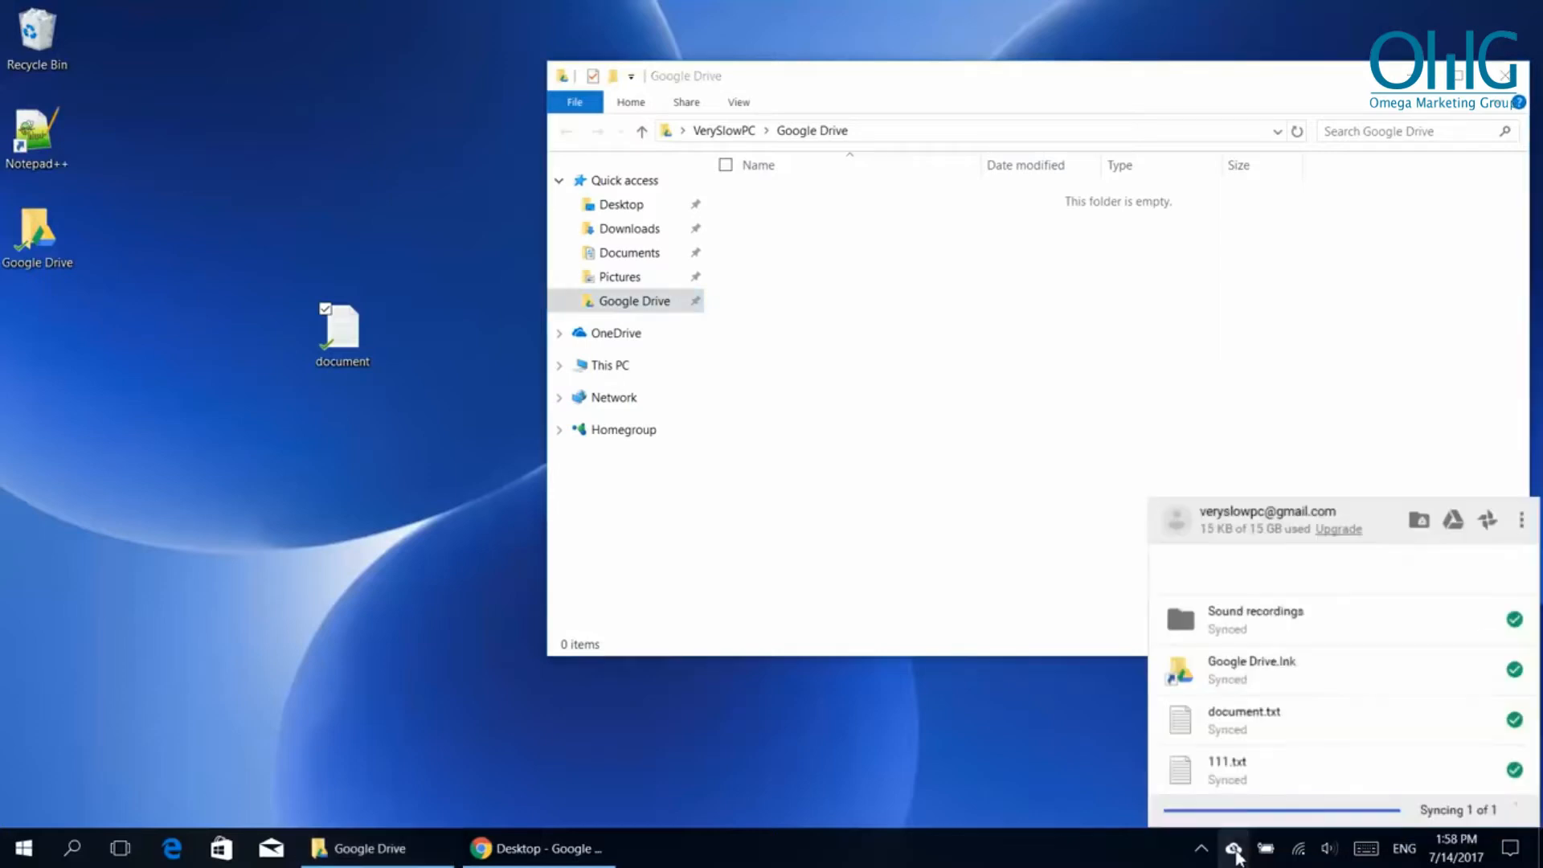
left_click(538, 848)
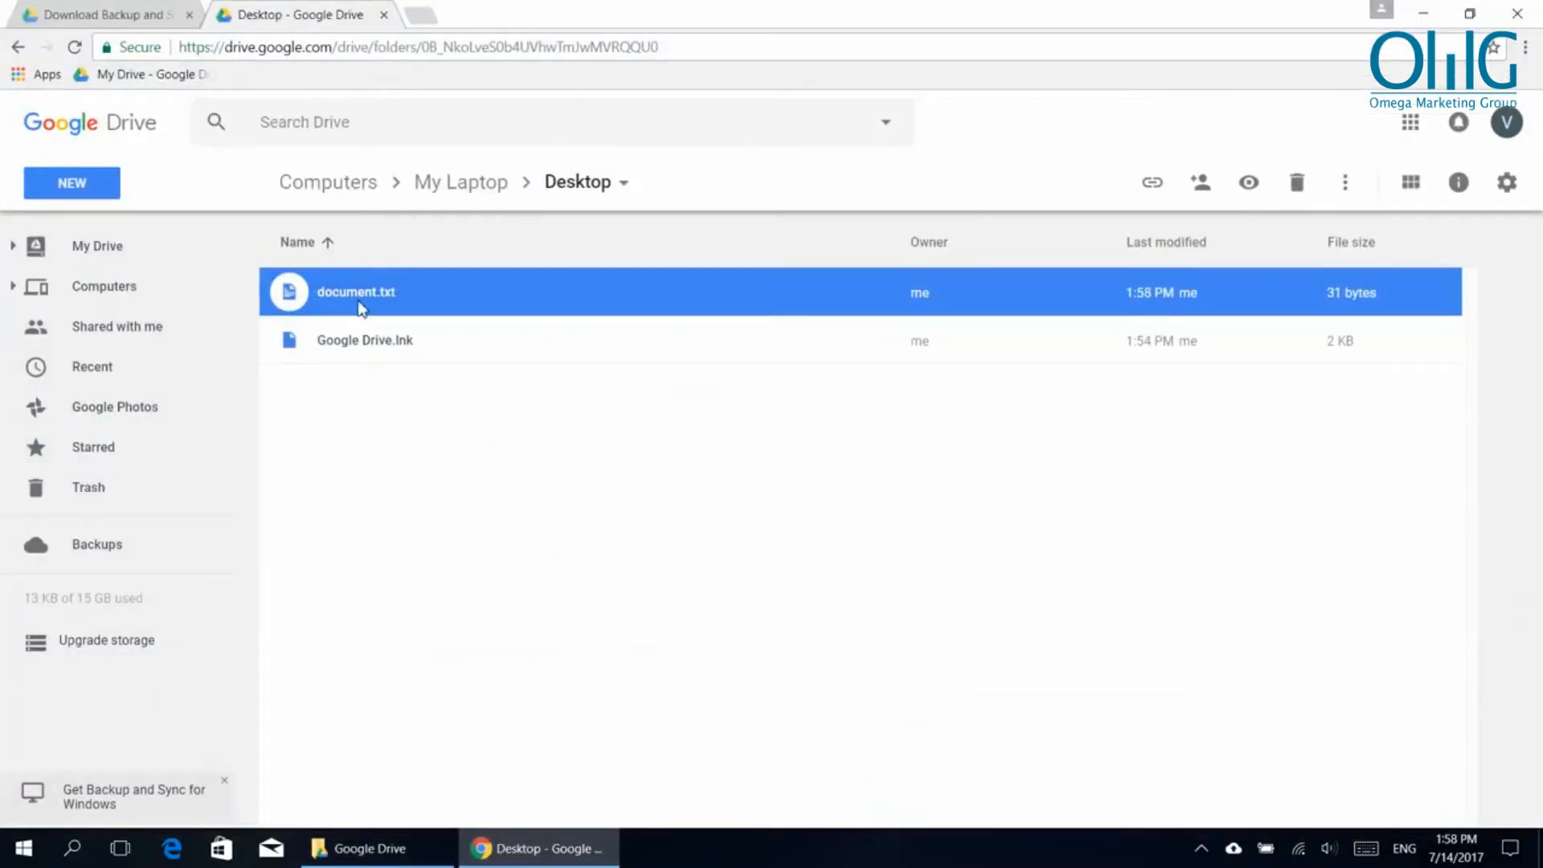
double_click(359, 291)
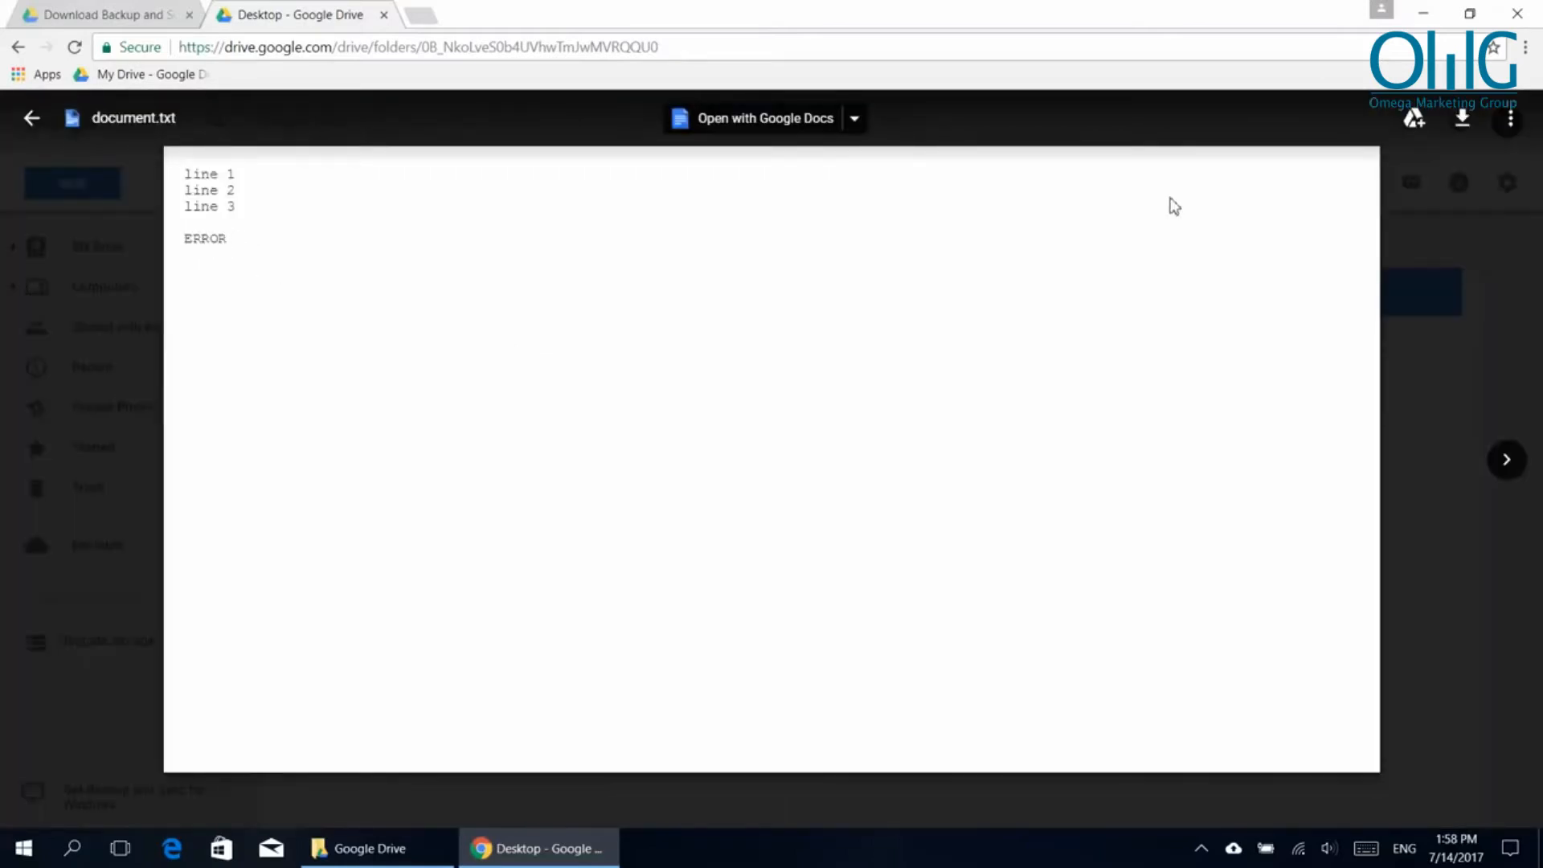
left_click(1422, 309)
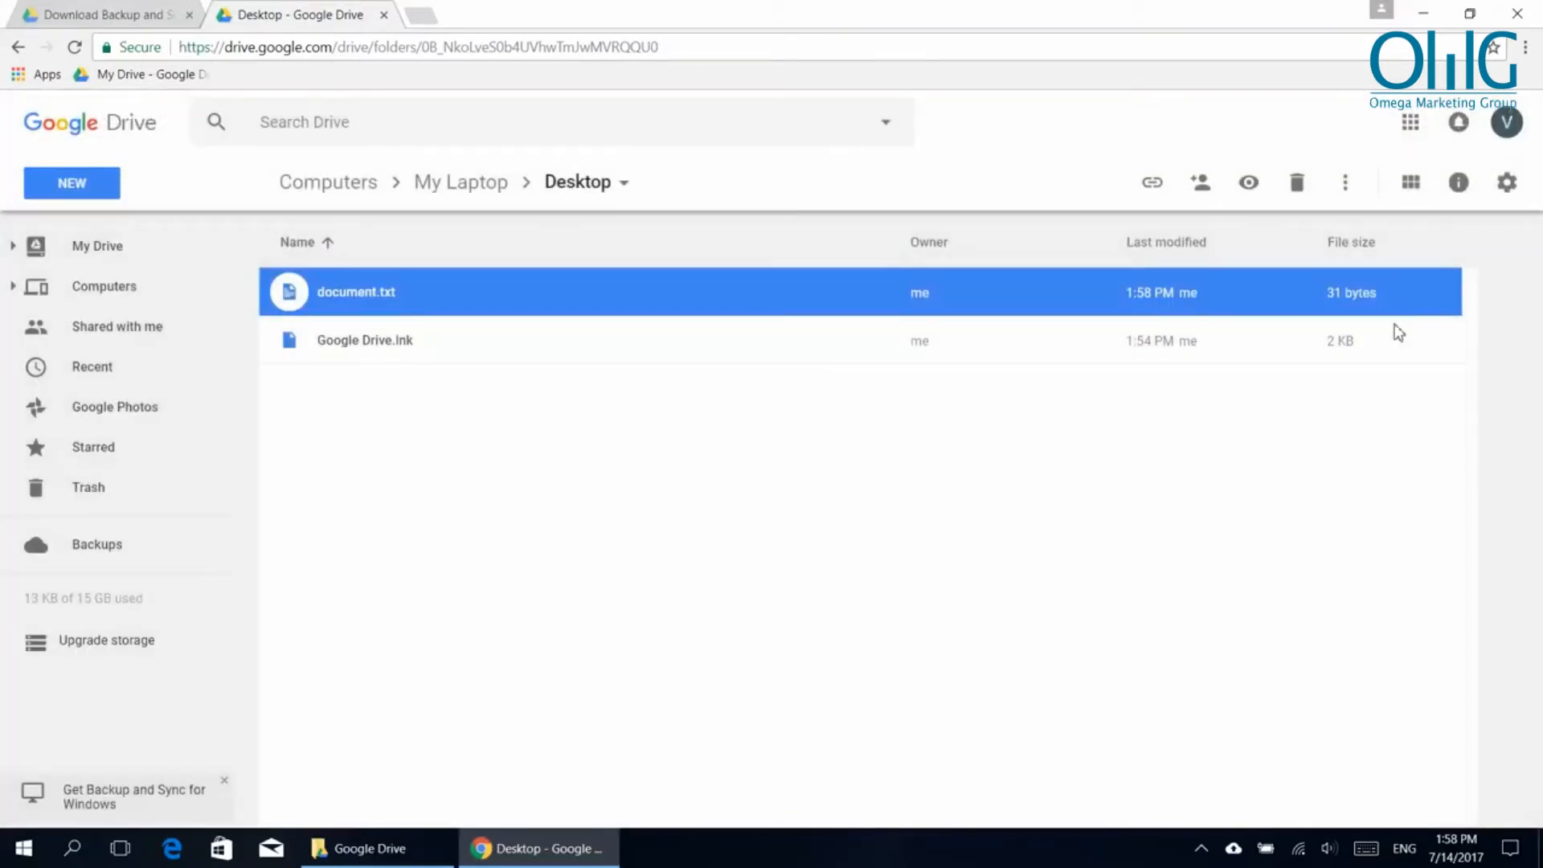
Compare document on the desktop with document.txt in Google Drive's Desktop folder
left_click(557, 860)
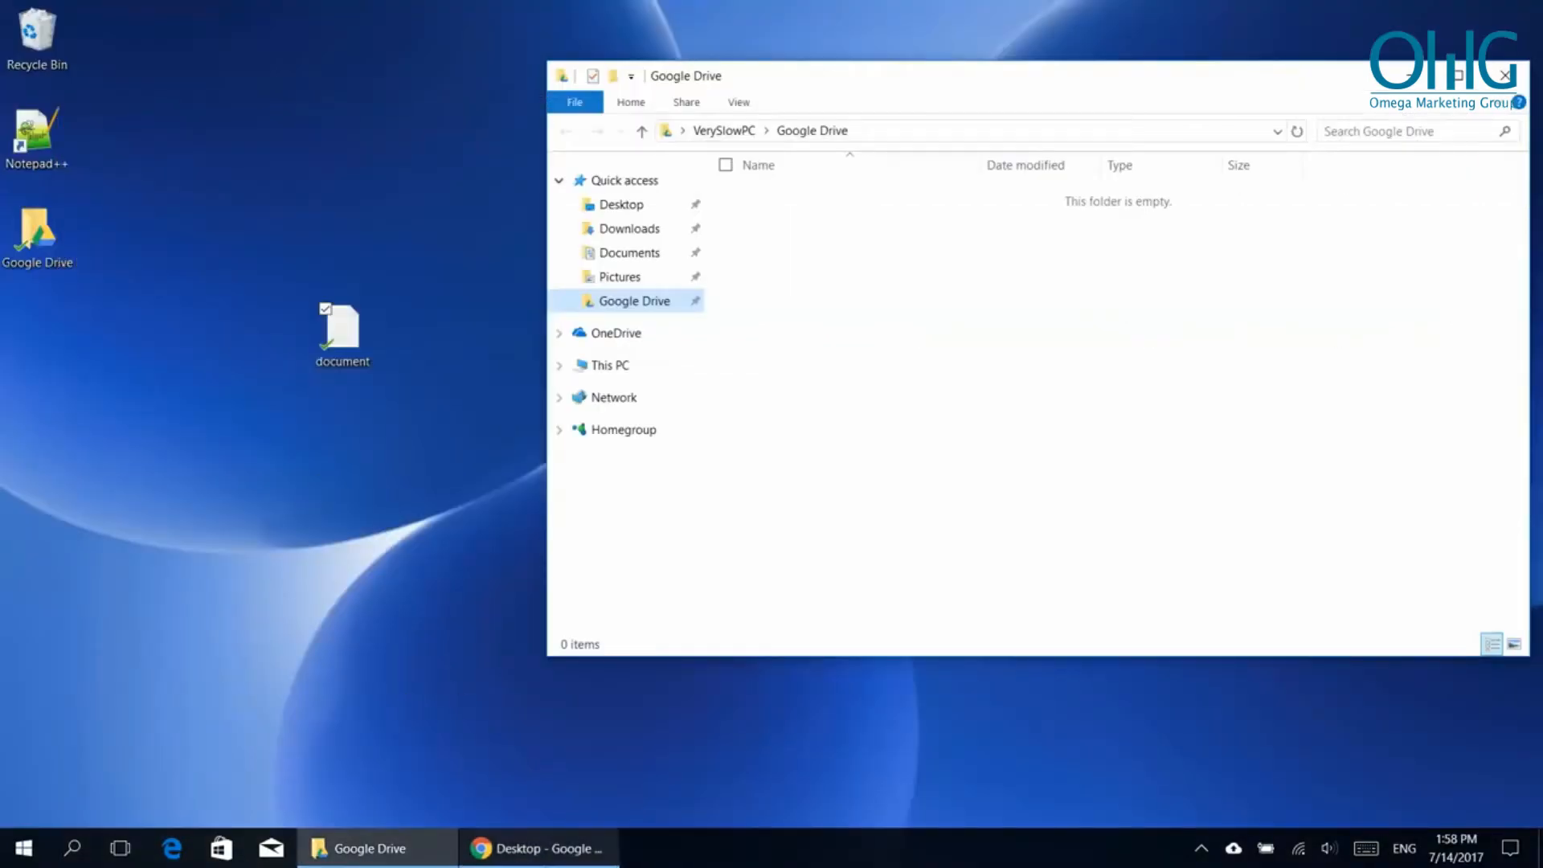
left_click(545, 858)
left_click(545, 860)
left_click_drag(267, 286, 459, 444)
left_click(537, 850)
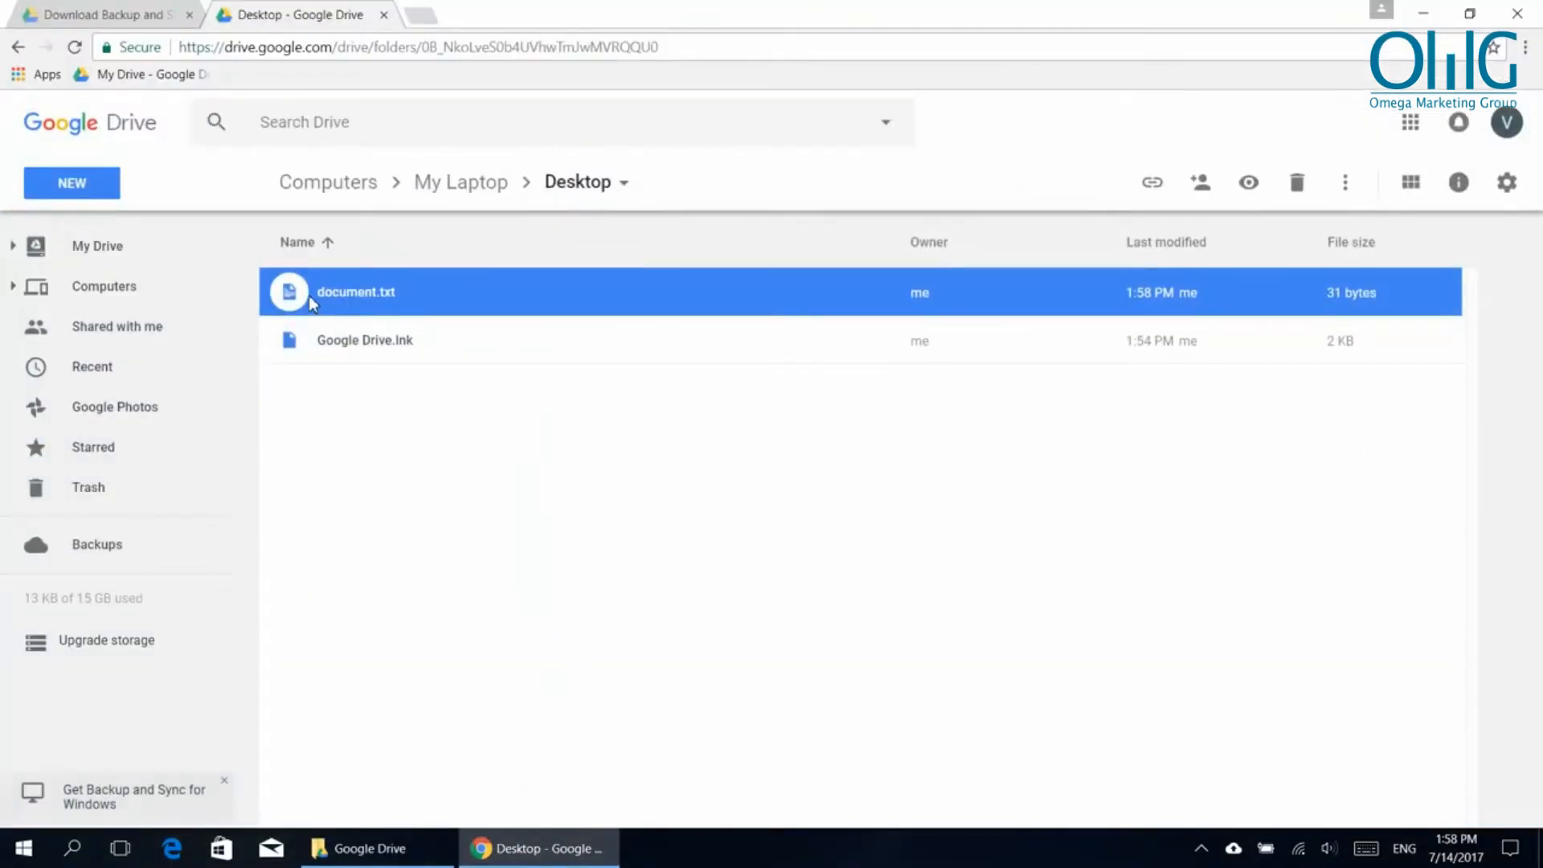
left_click(545, 851)
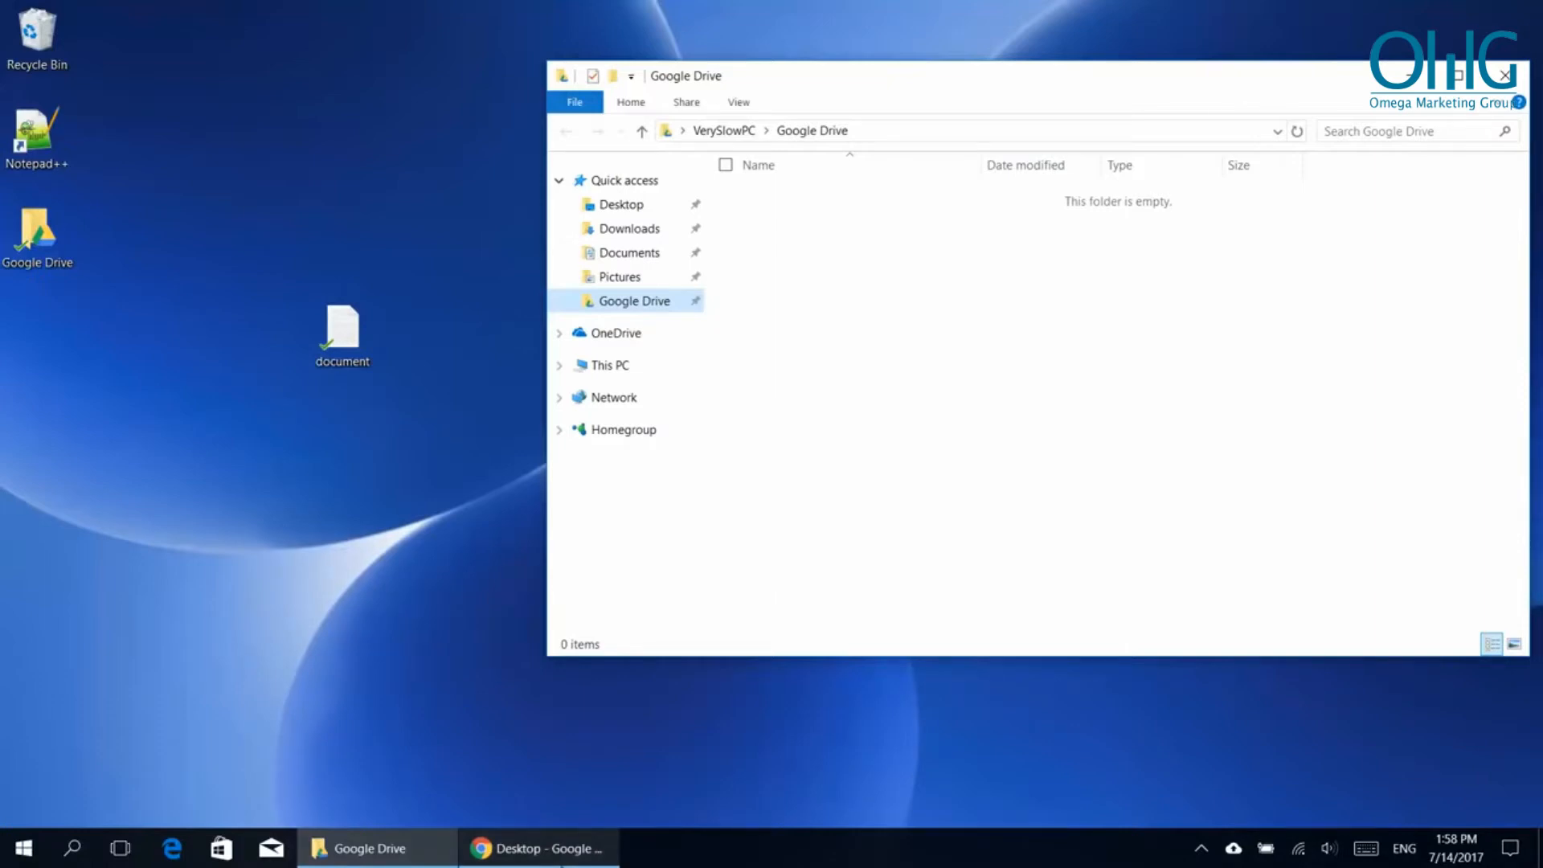
Open the version management of document.txt in Google Drive, download the current version, and view the downloaded file in Notepad
left_click(539, 849)
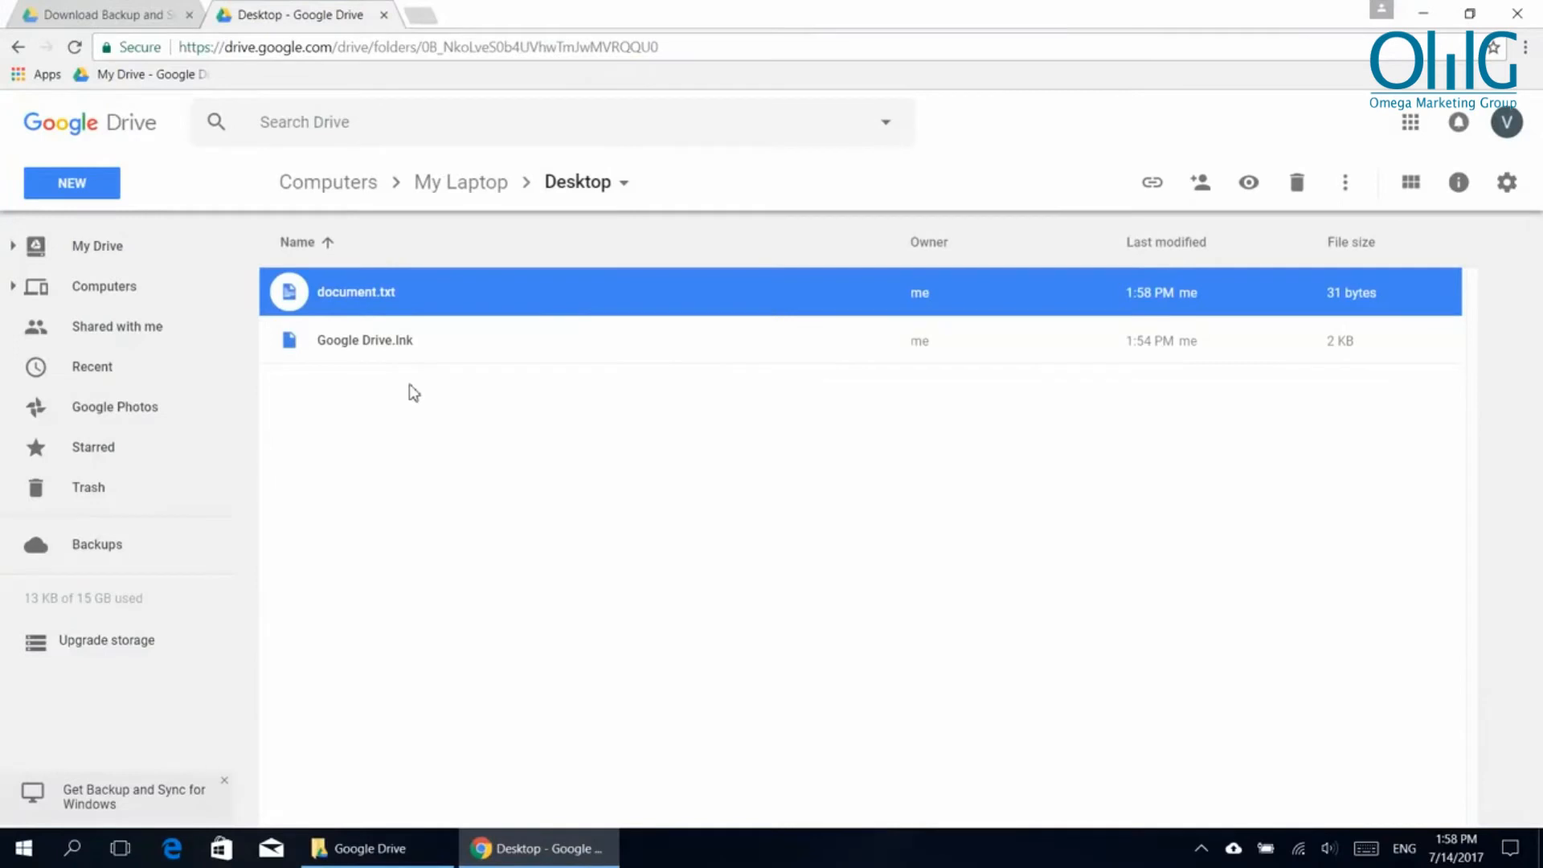
right_click(394, 291)
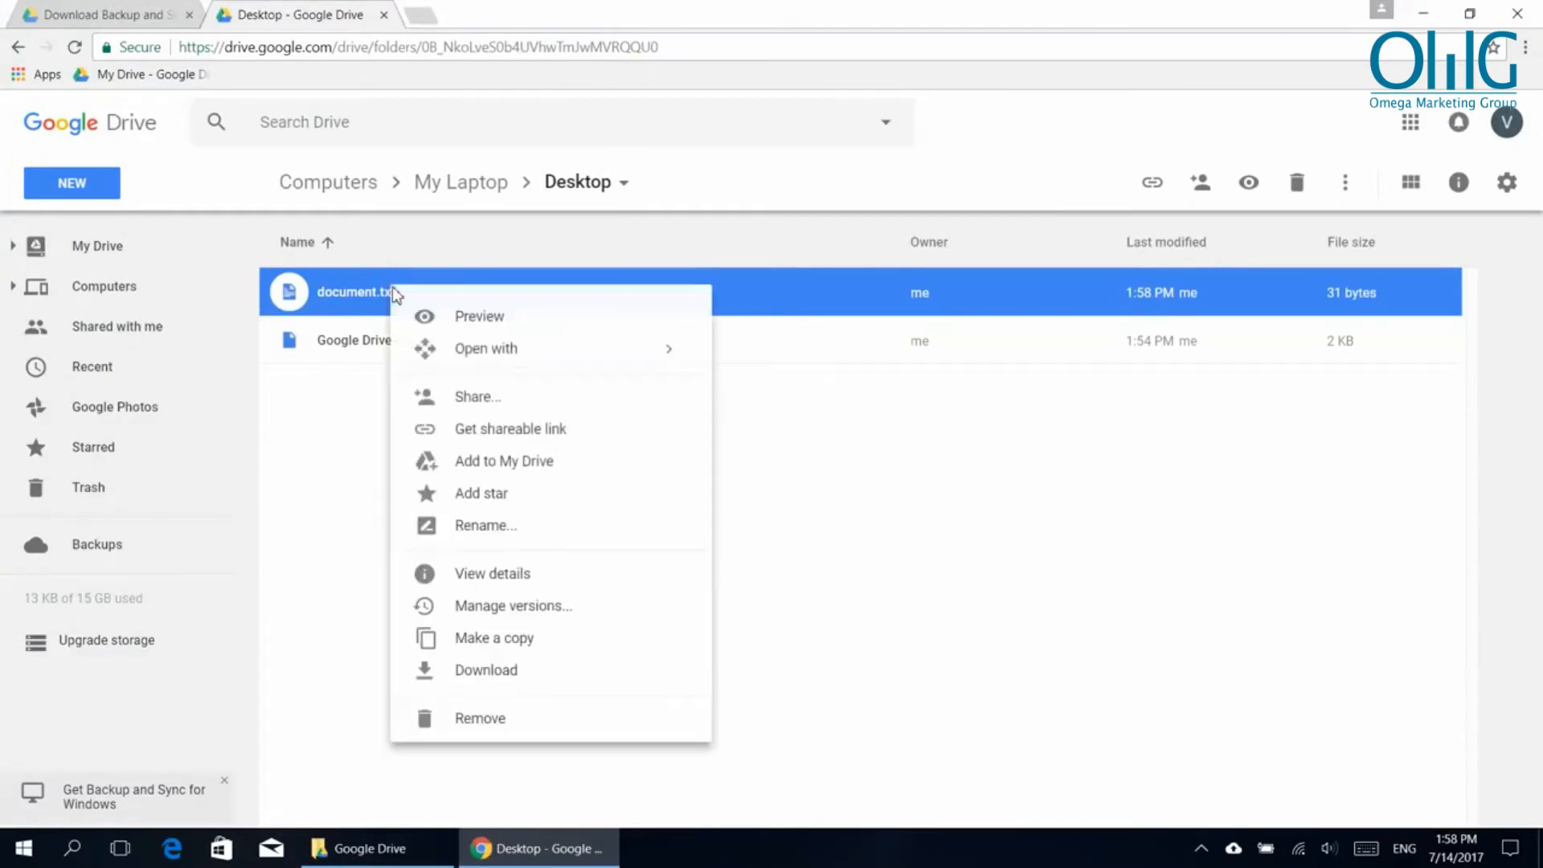
left_click(496, 609)
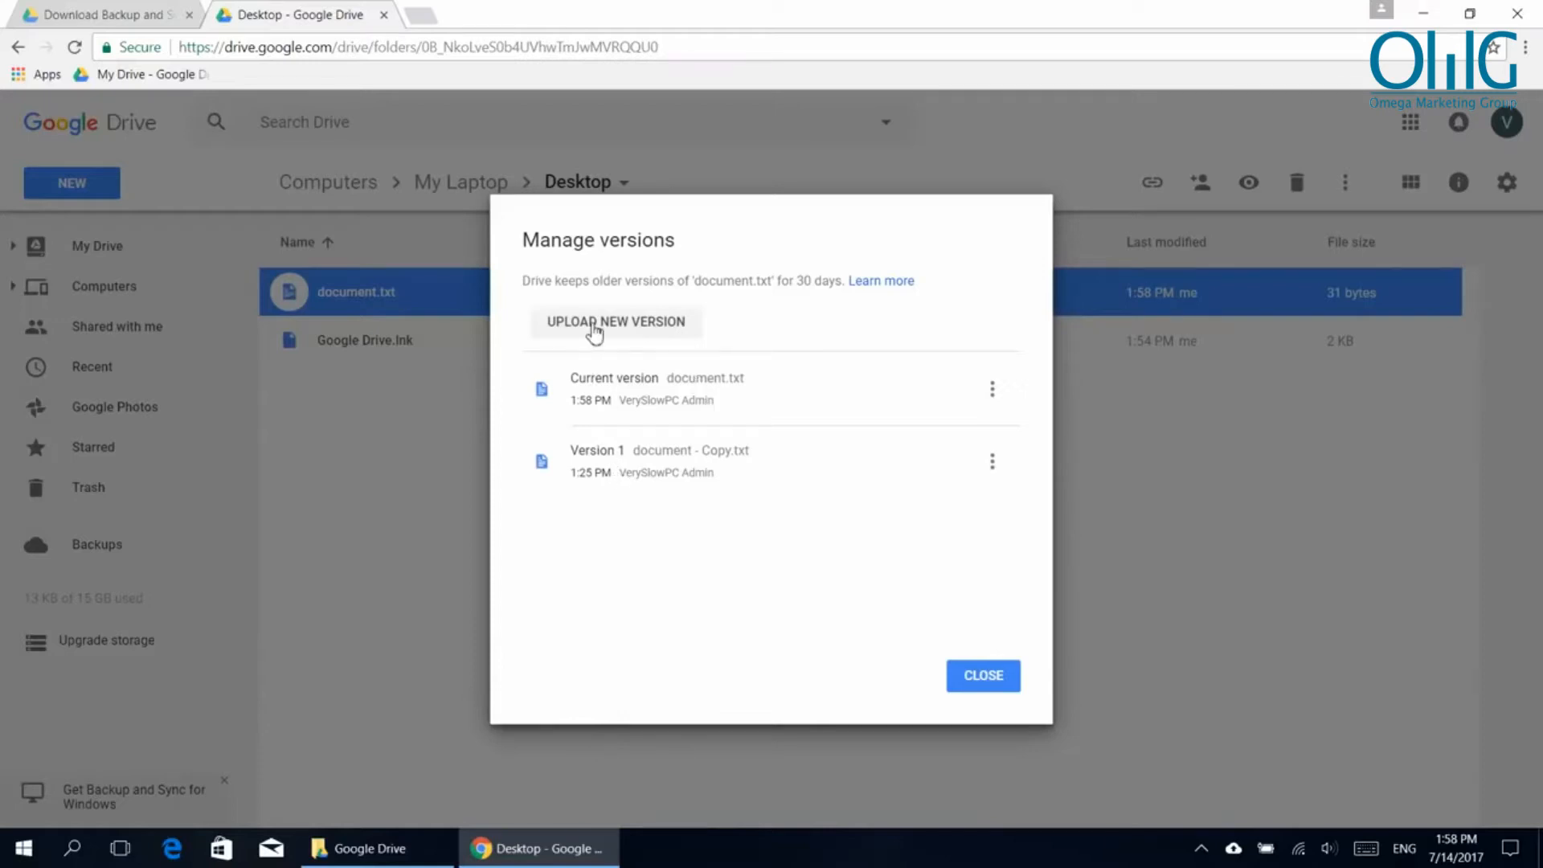
left_click(993, 389)
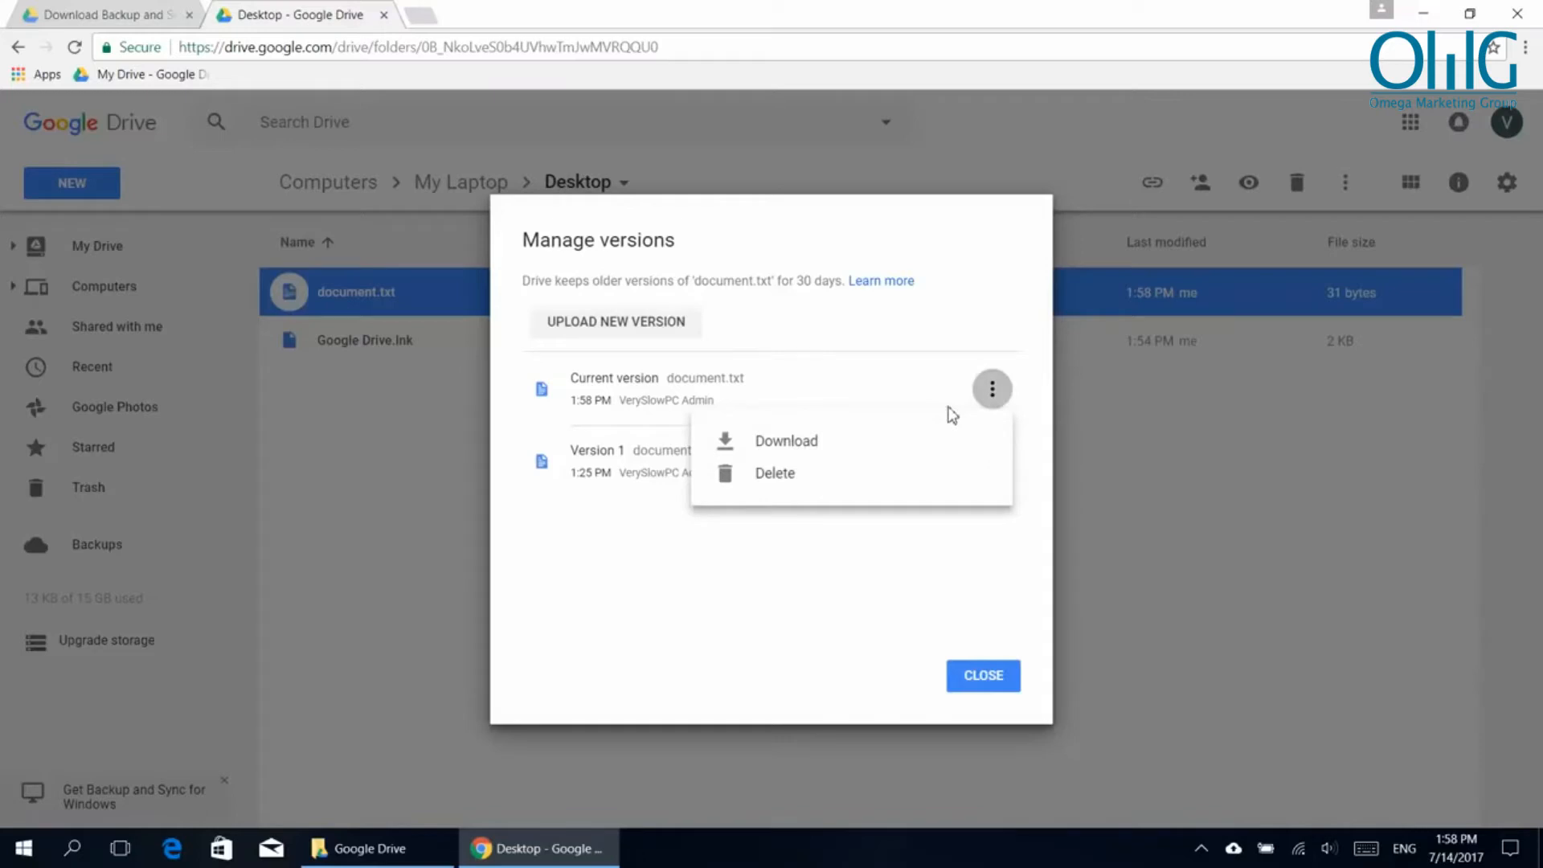
left_click(804, 455)
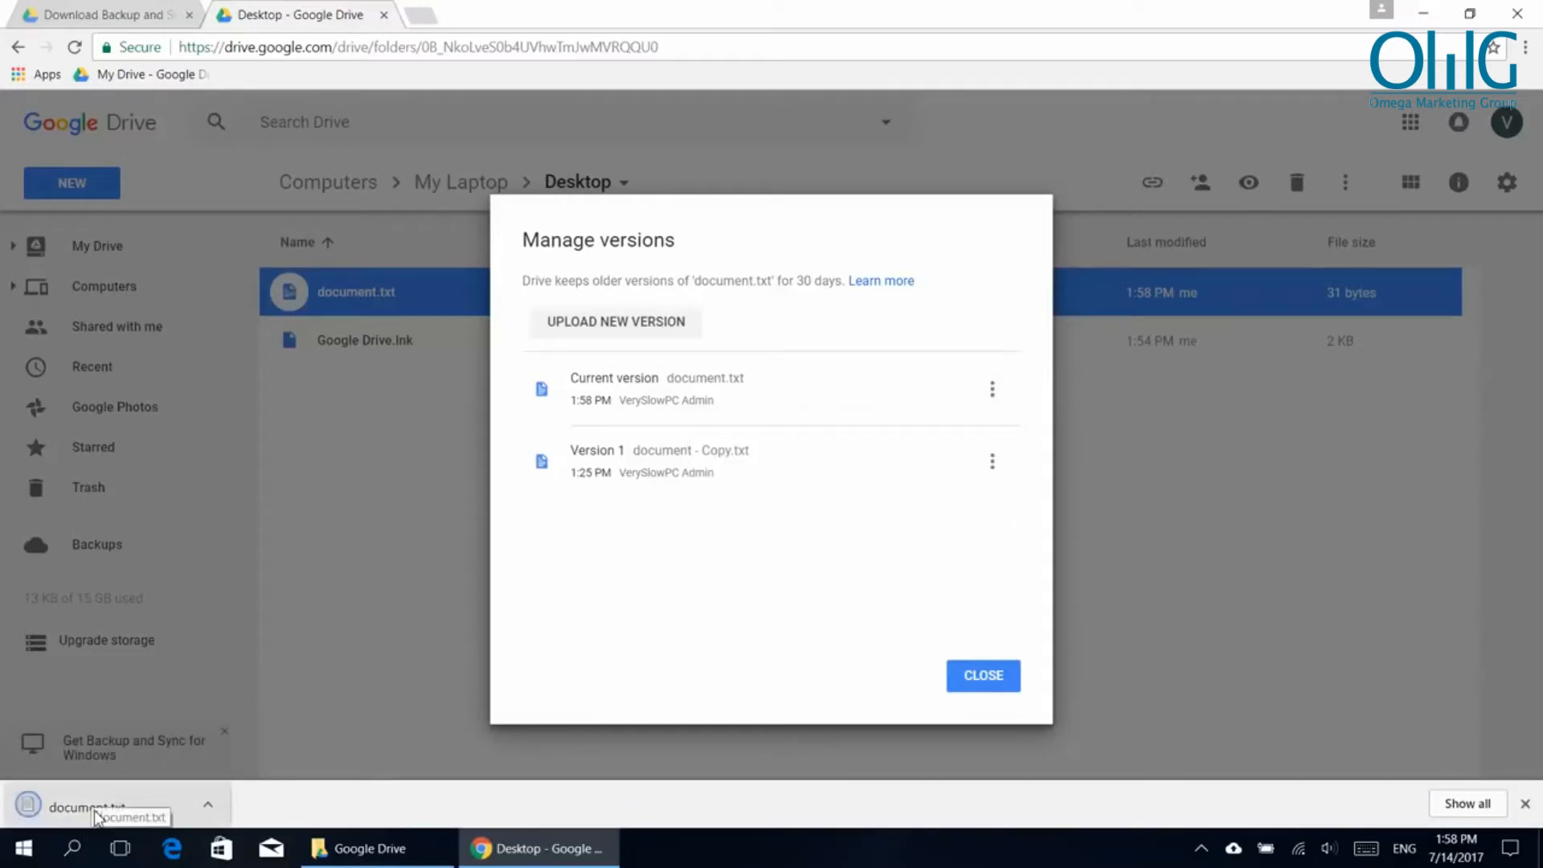
left_click(91, 810)
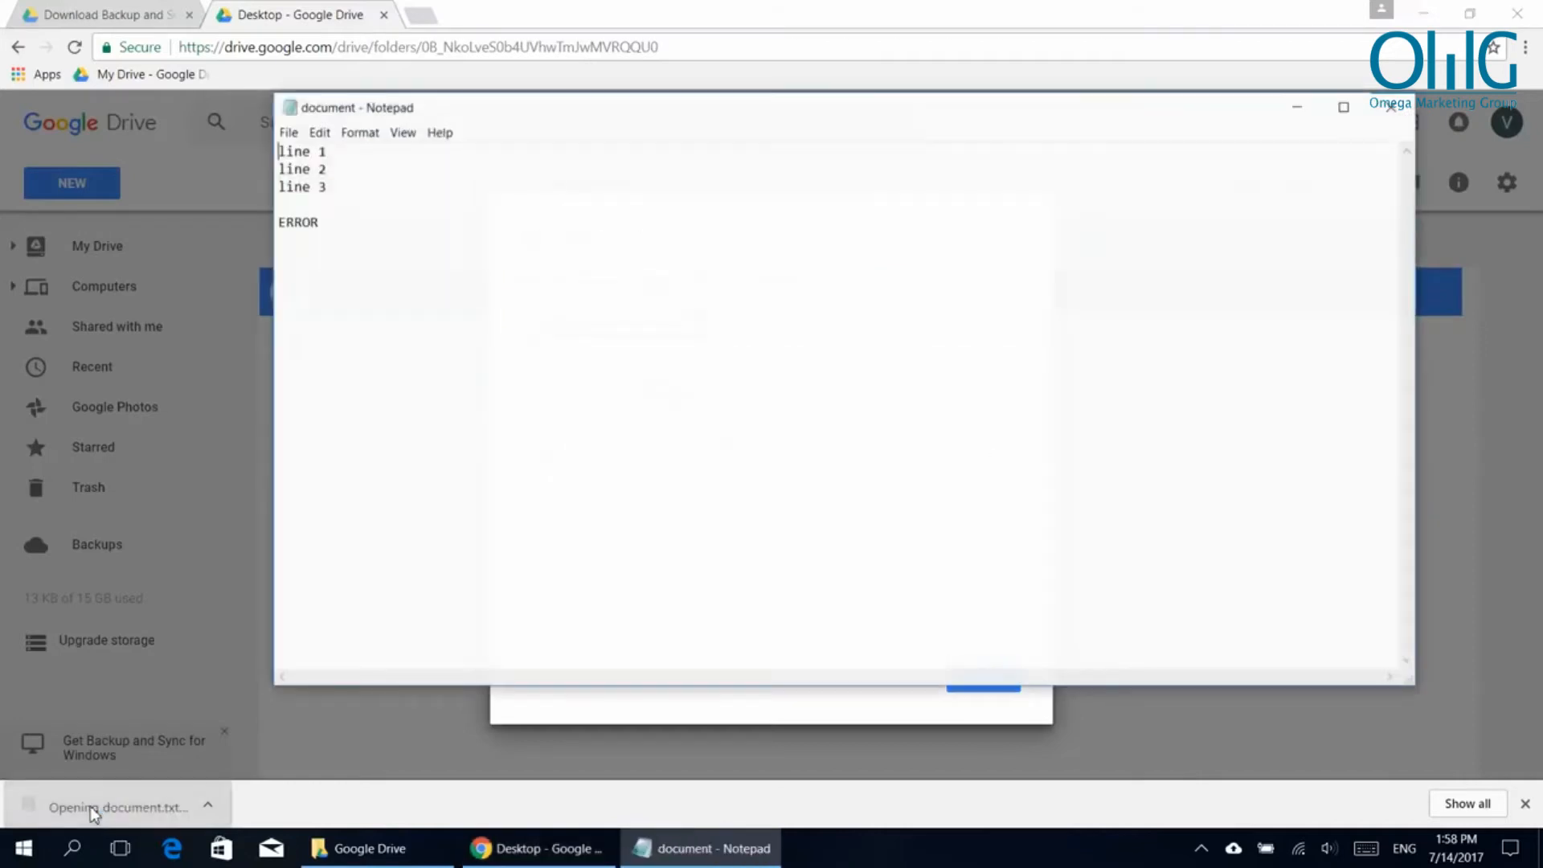
left_click(1391, 108)
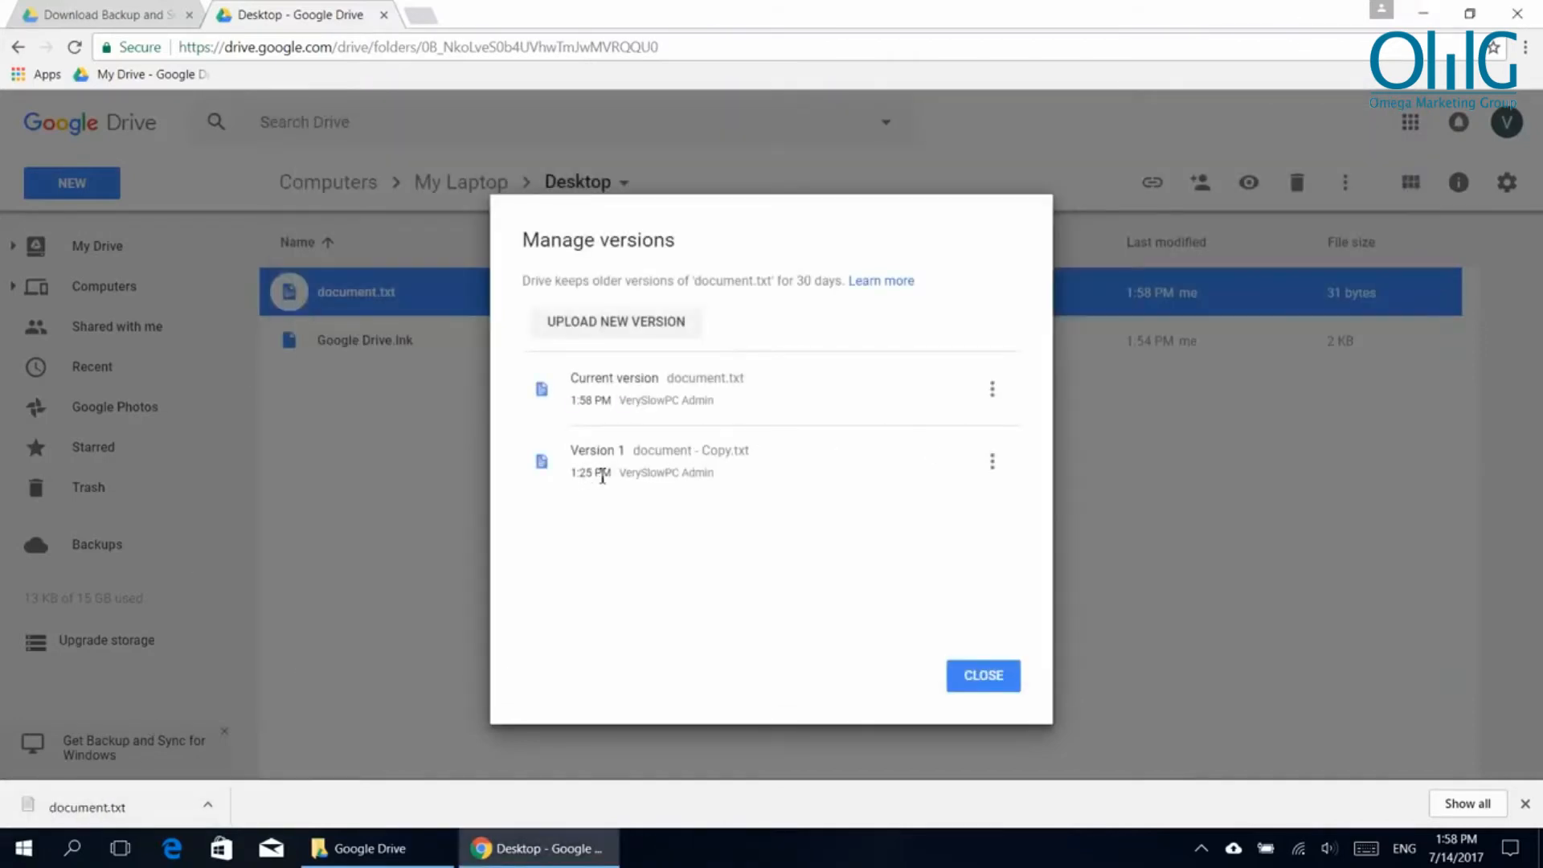
Download Version 1 of document.txt, view its text in Notepad, and close the version management
left_click(994, 463)
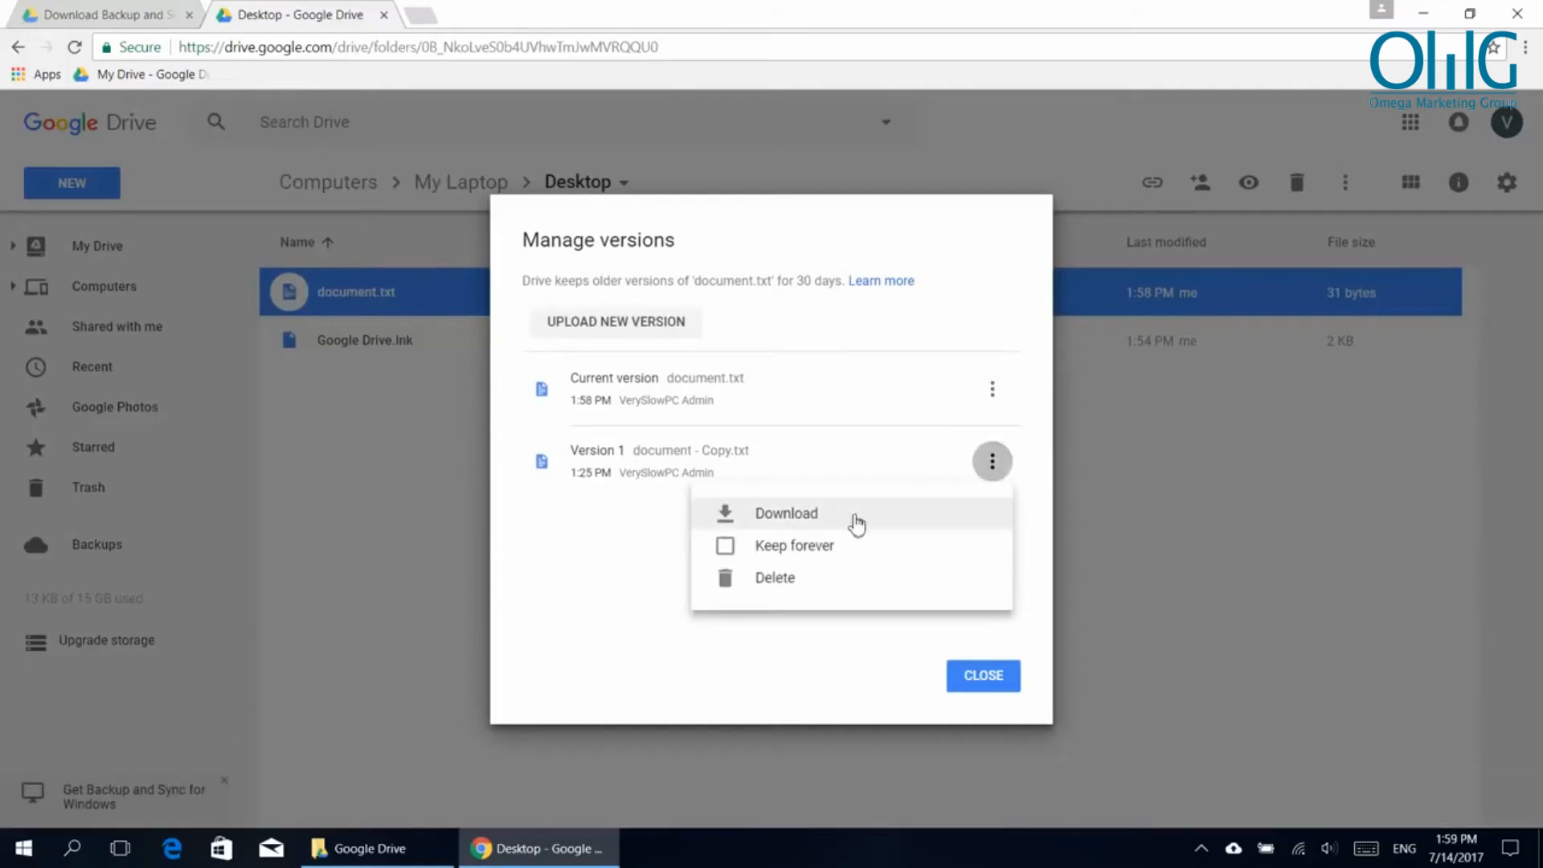
left_click(784, 514)
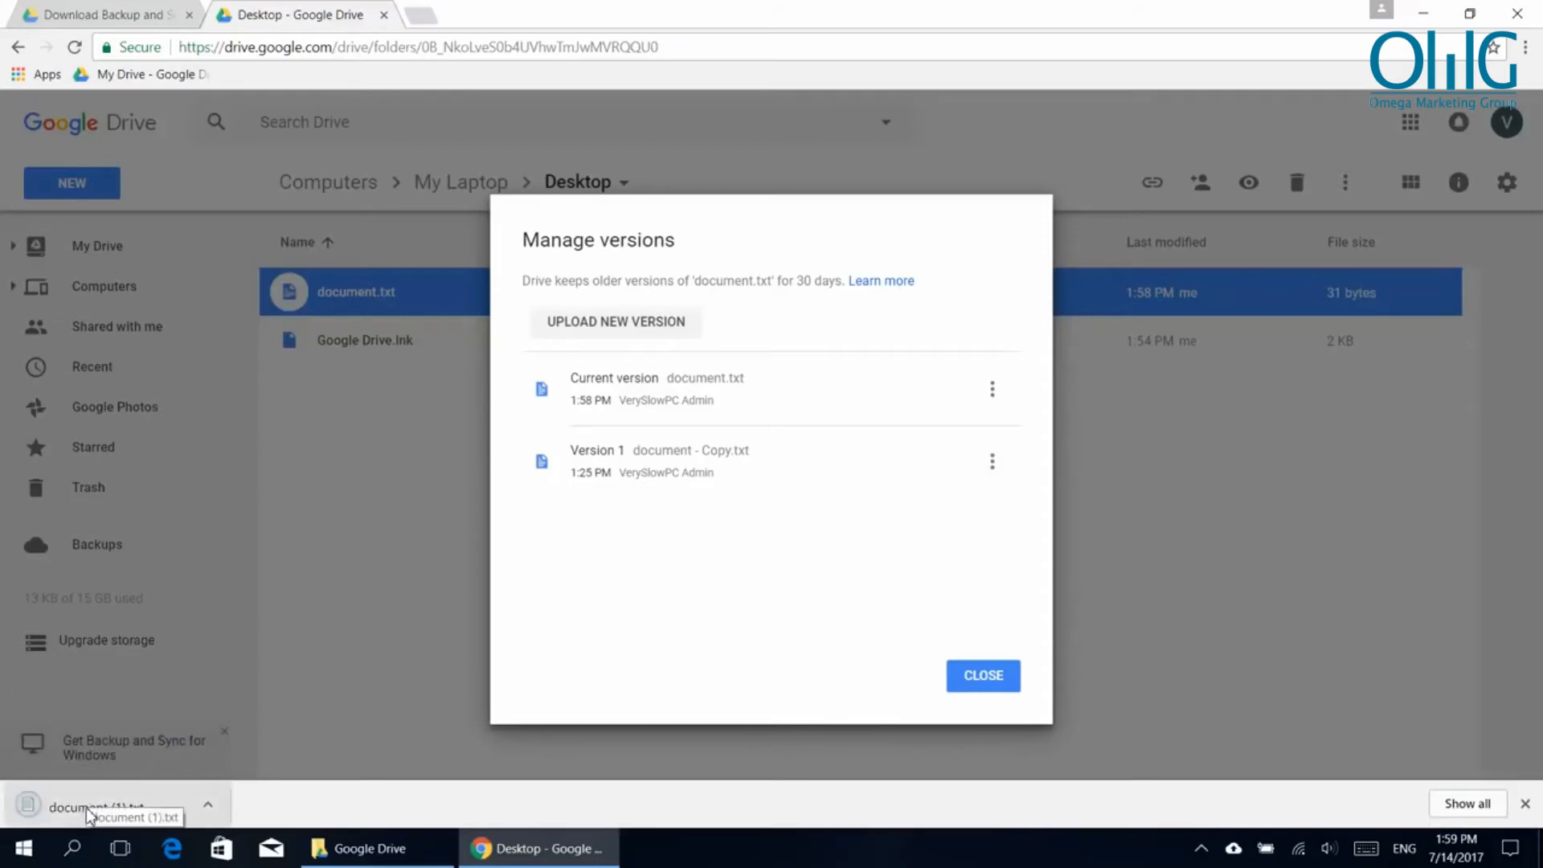
left_click(98, 808)
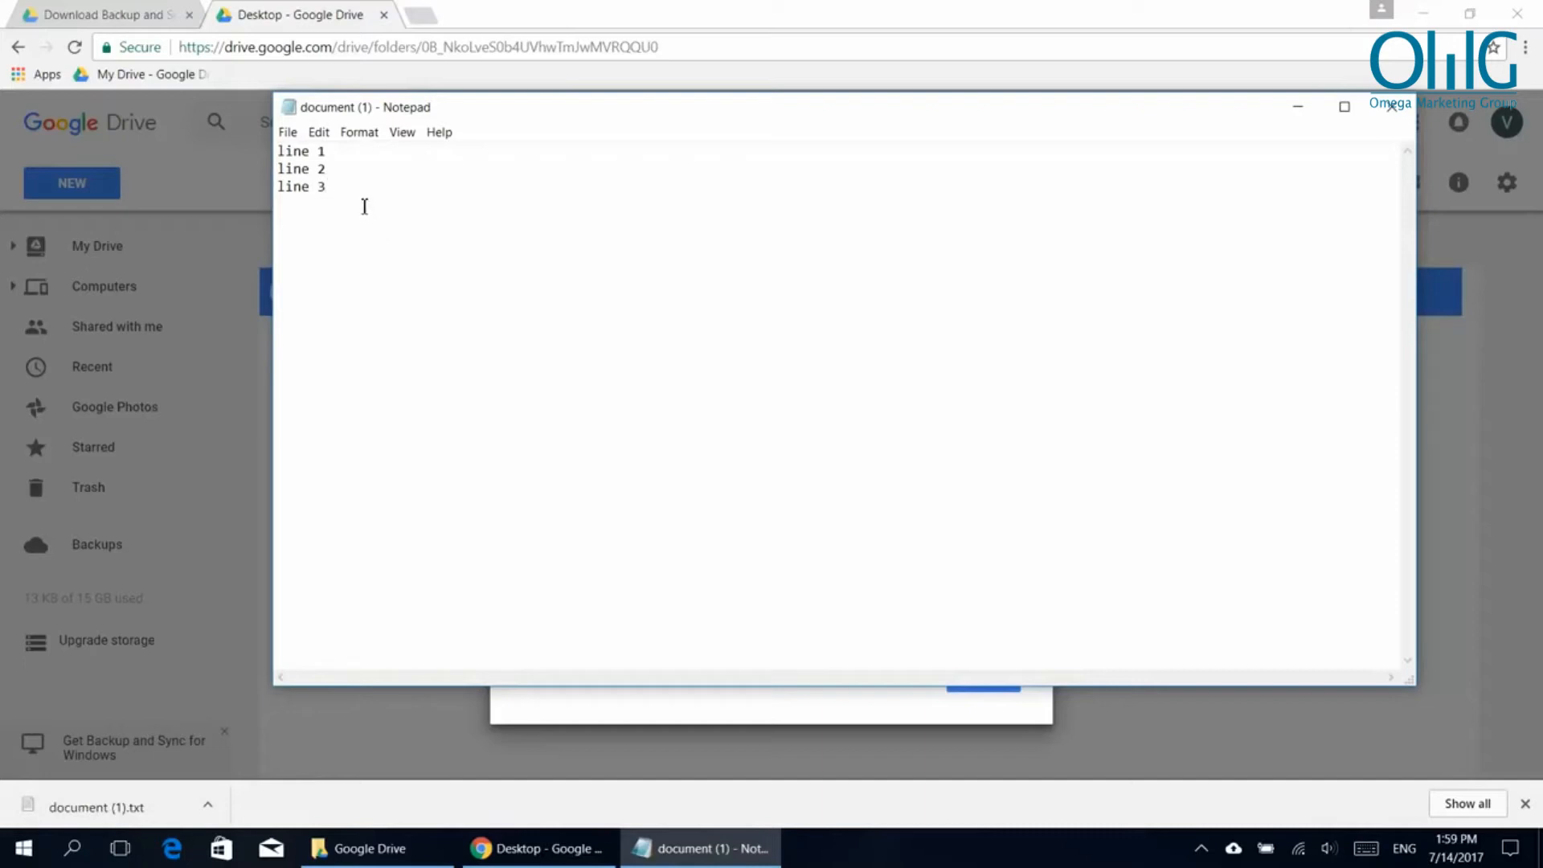
left_click(1393, 108)
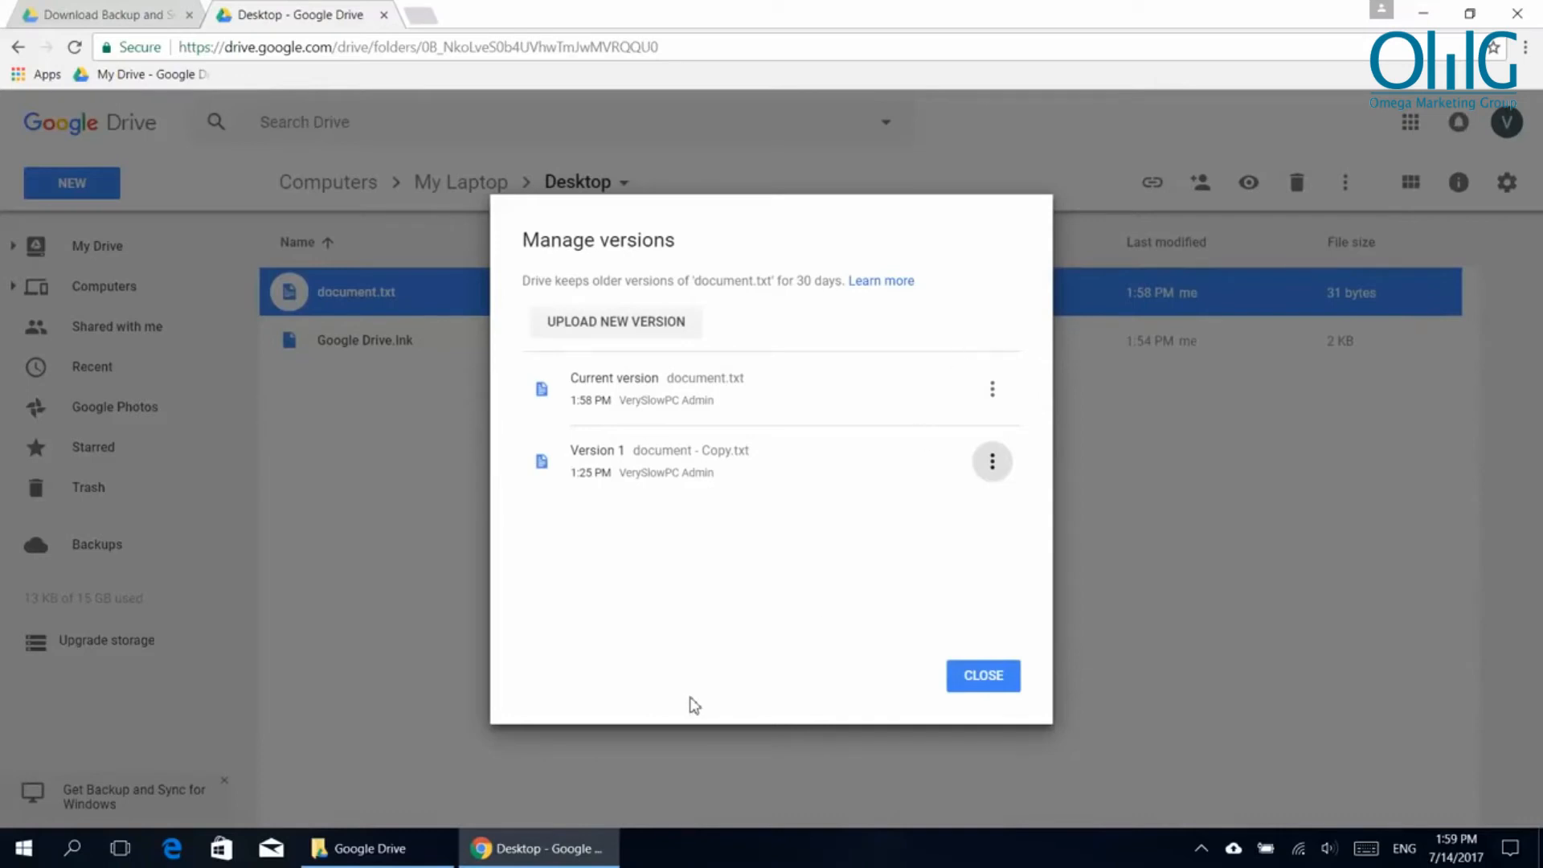
left_click(977, 682)
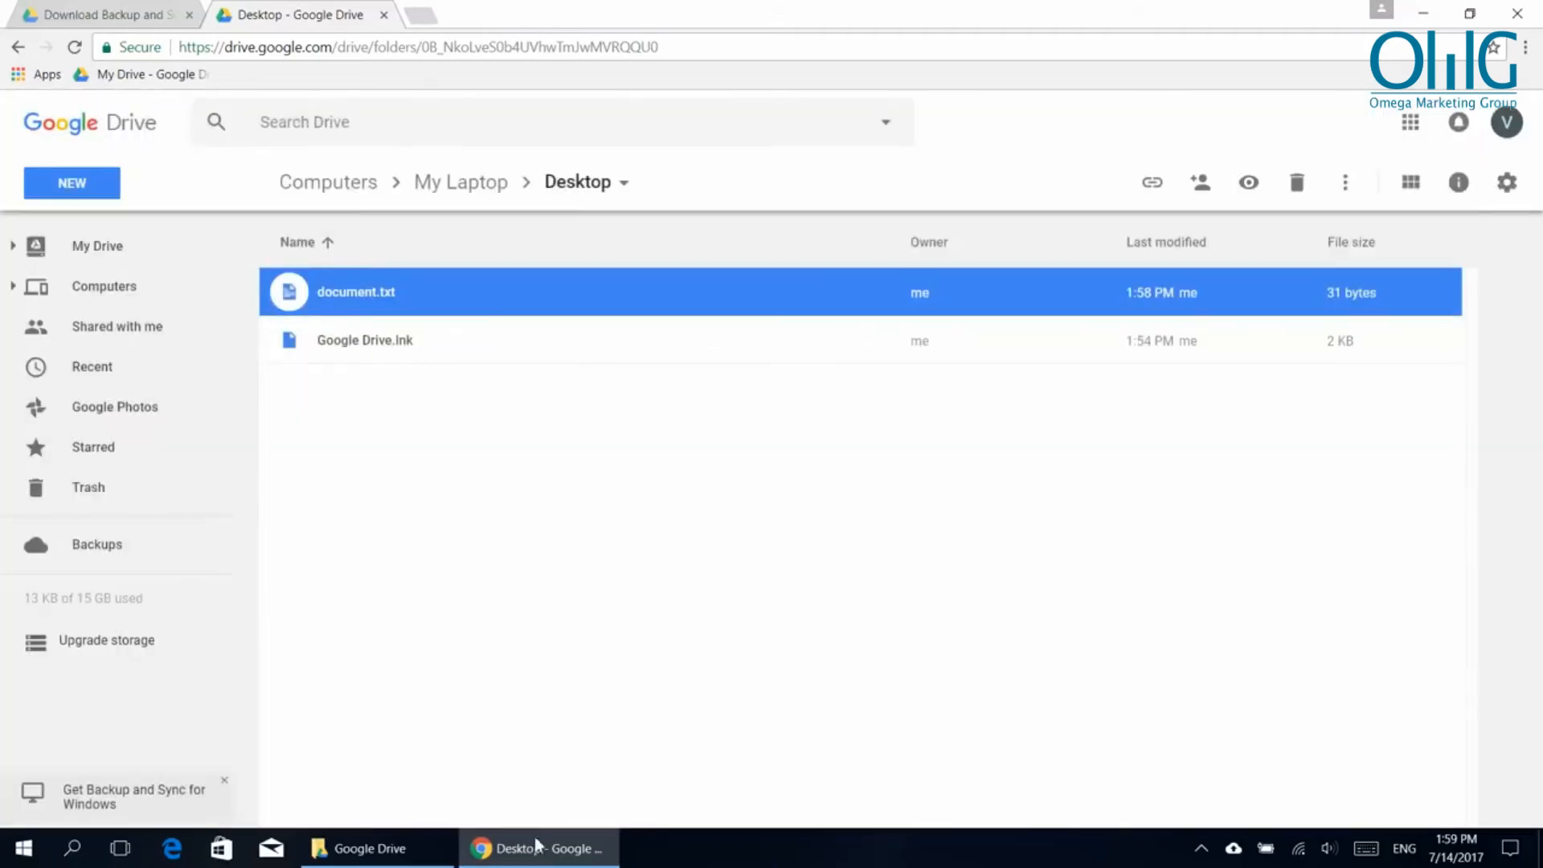
Open My Laptop on the Google Drive website from Backup and Sync, close that page, and return to the desktop
left_click(538, 859)
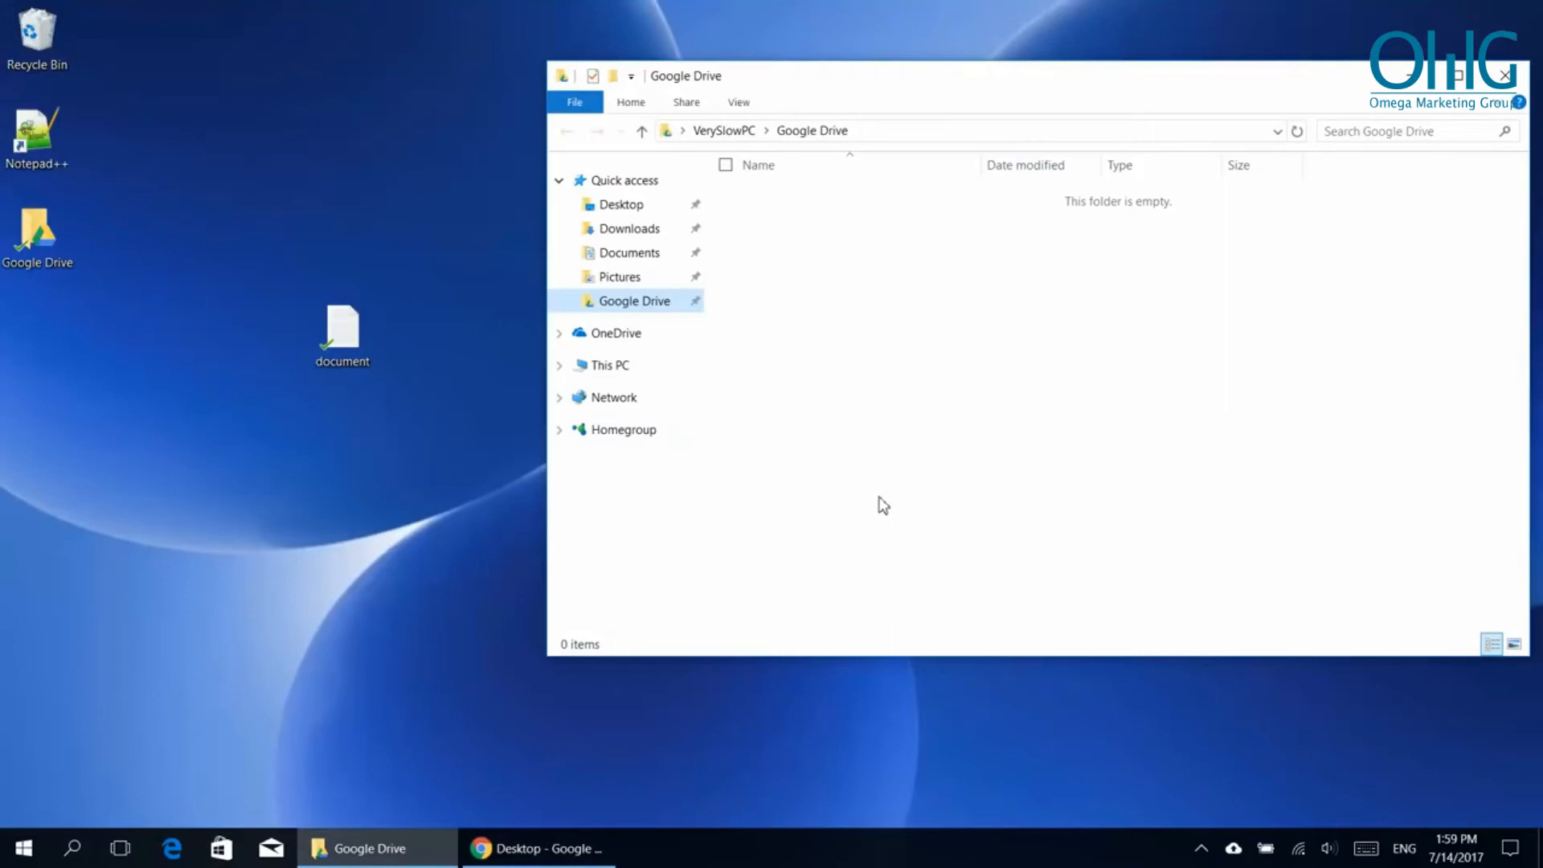
left_click(1238, 854)
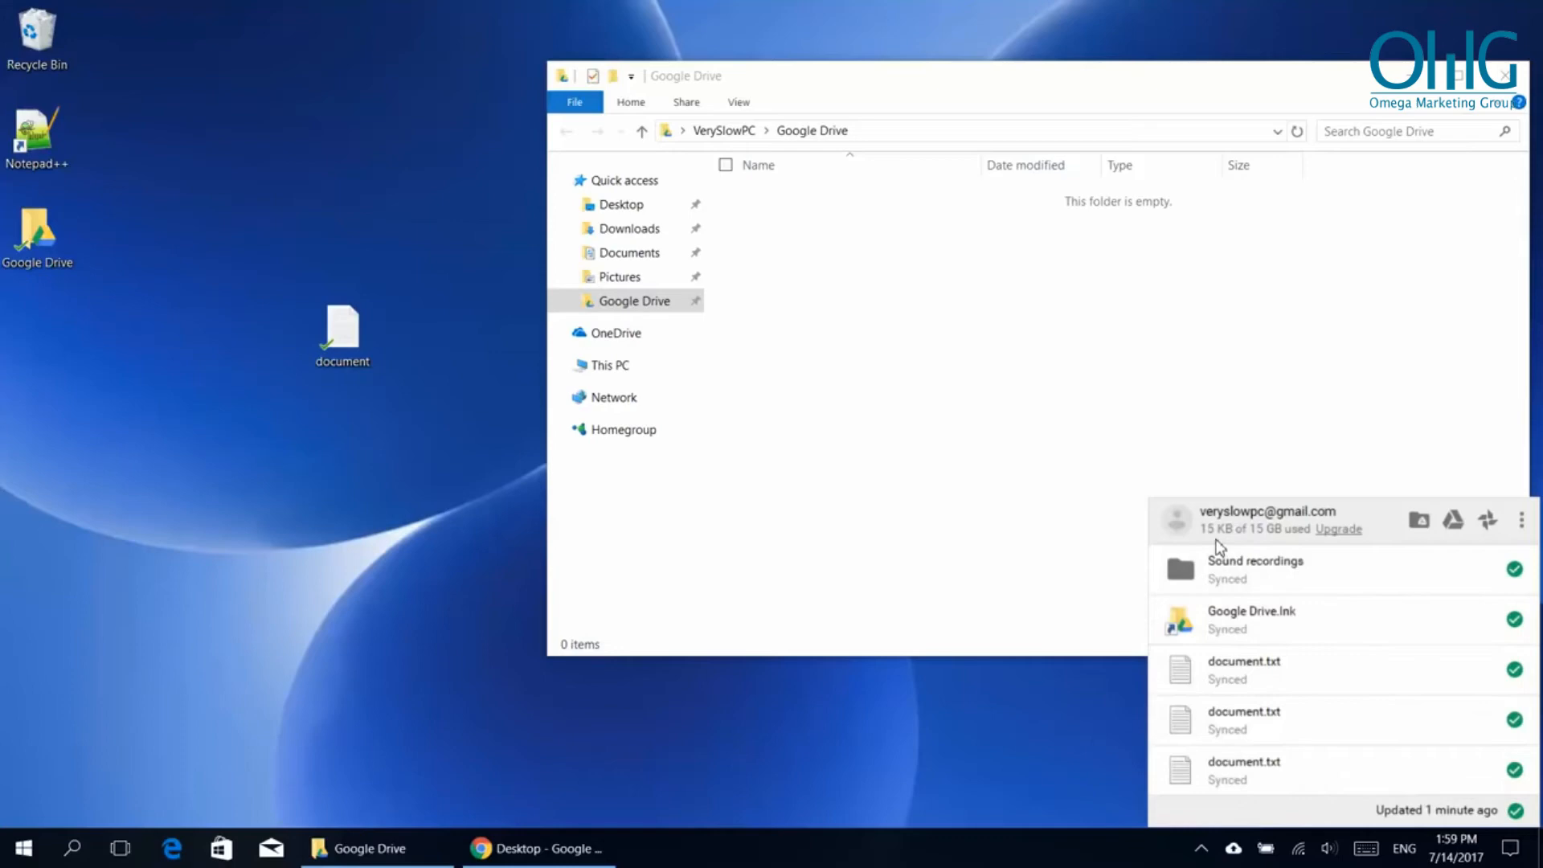
left_click(1453, 520)
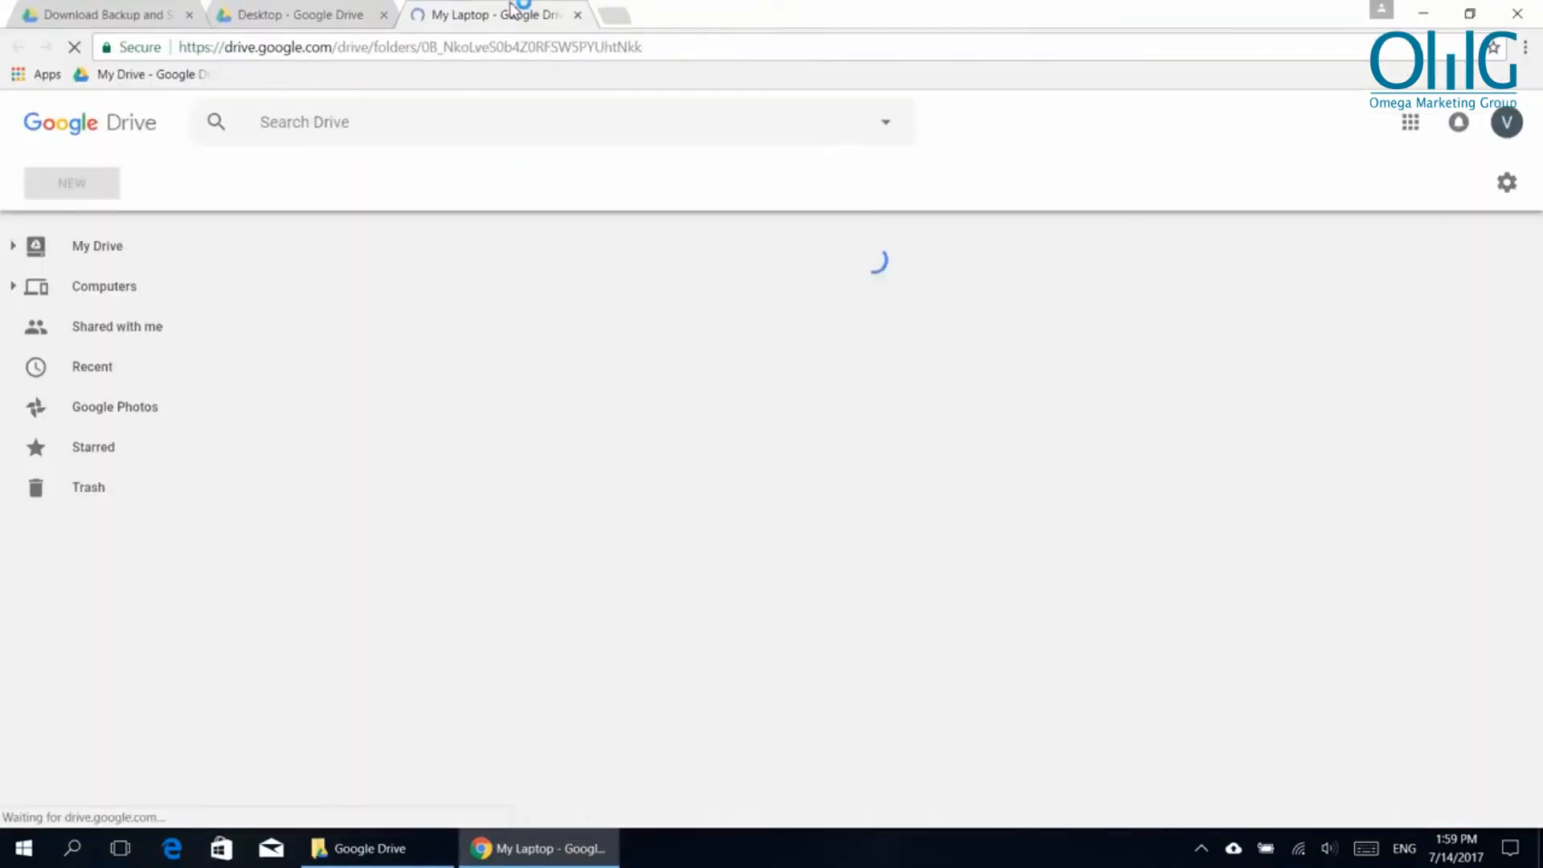
key("ctrl+w")
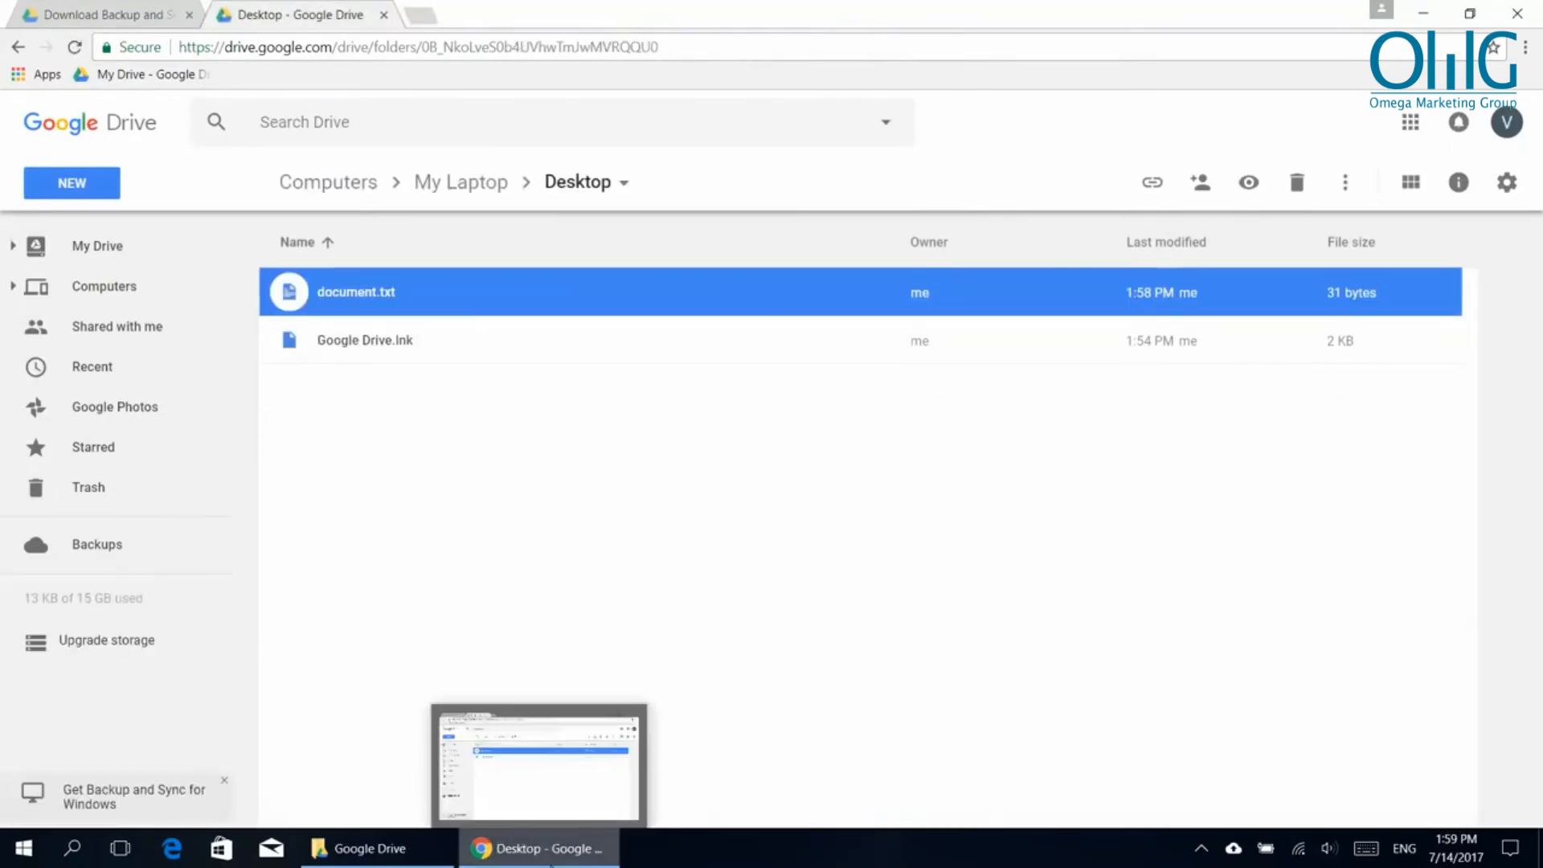
left_click(603, 845)
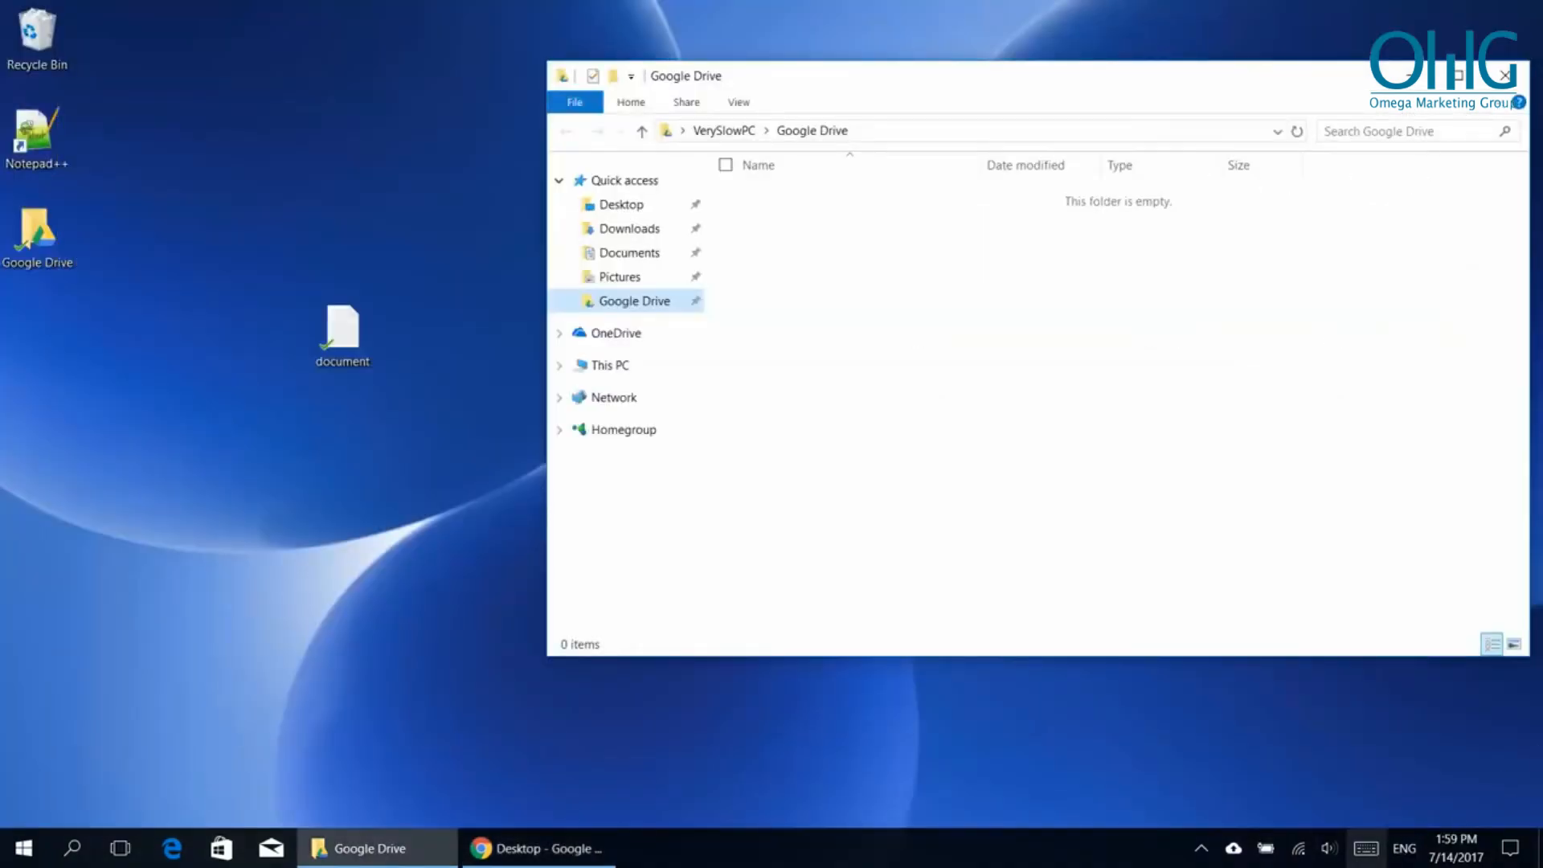
Review the My Laptop, Google Drive and Settings sections of the Backup and Sync preferences, and accept the dialog
left_click(1233, 849)
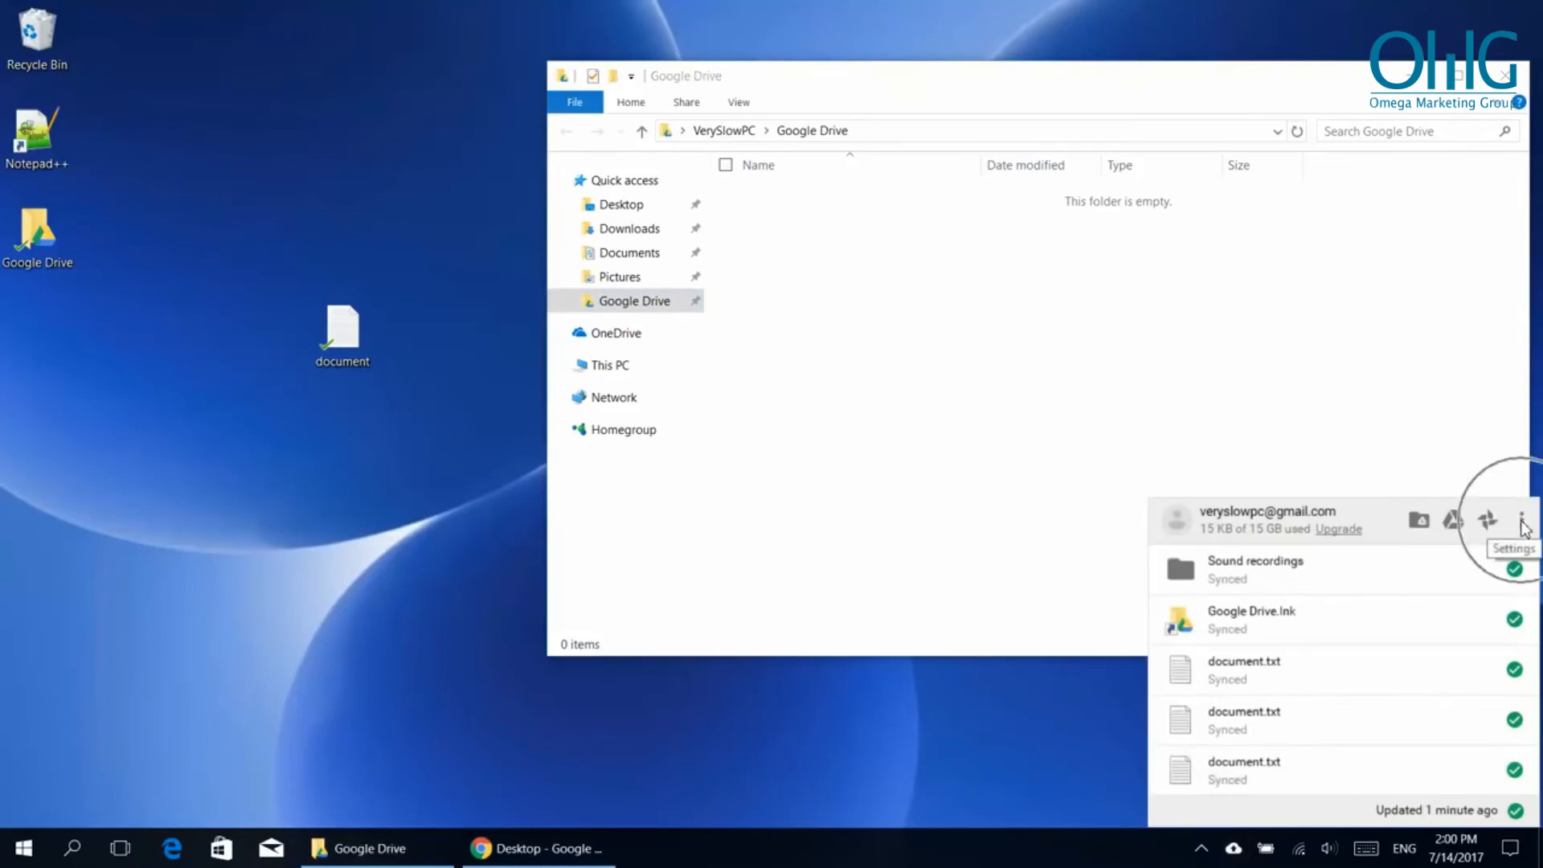
left_click(1522, 519)
left_click(1419, 645)
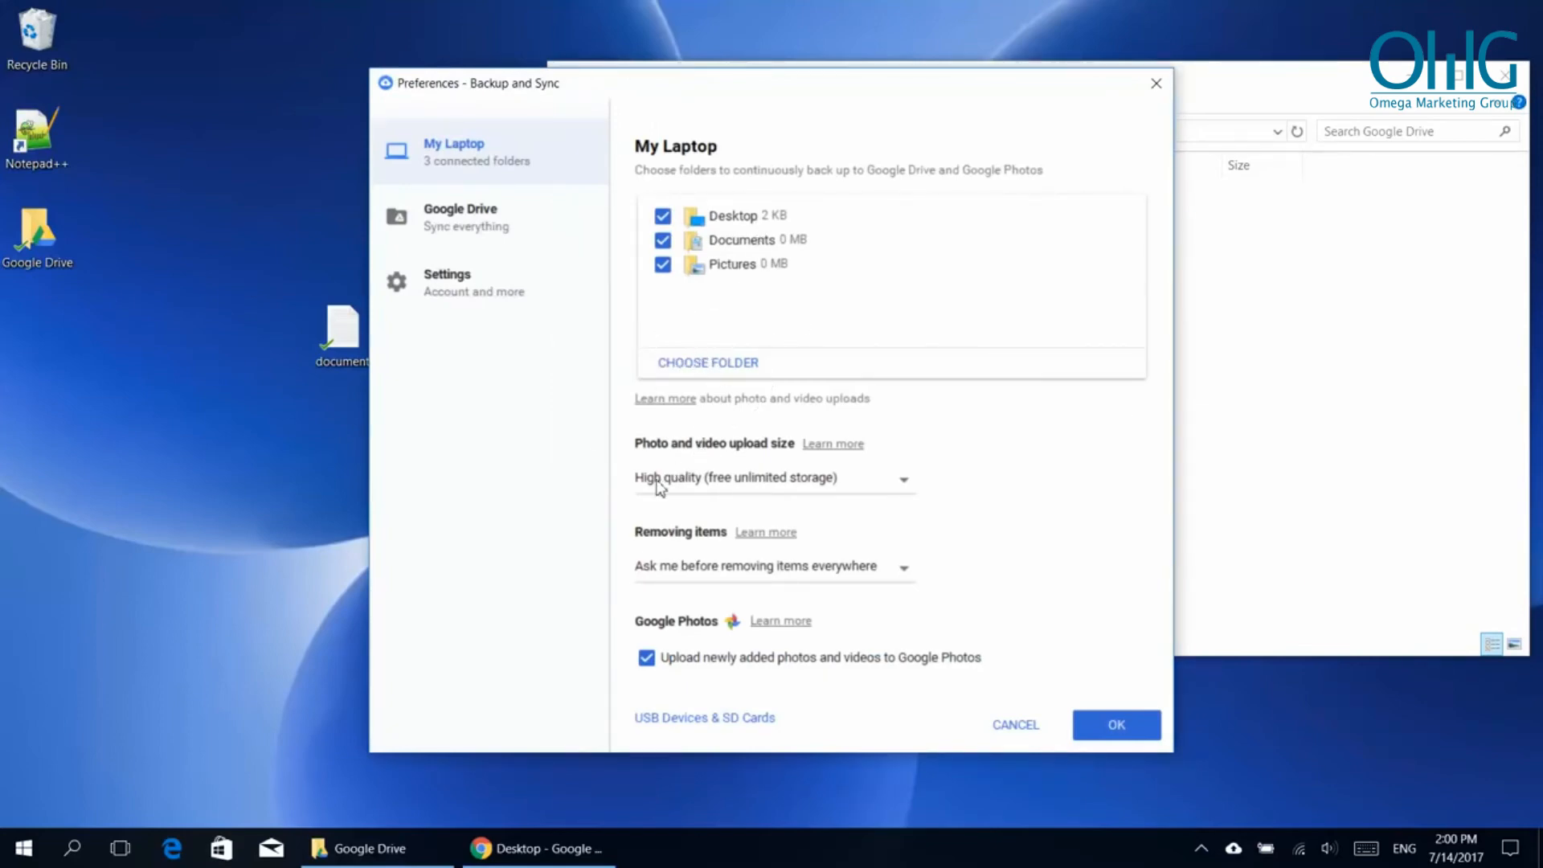
left_click(448, 231)
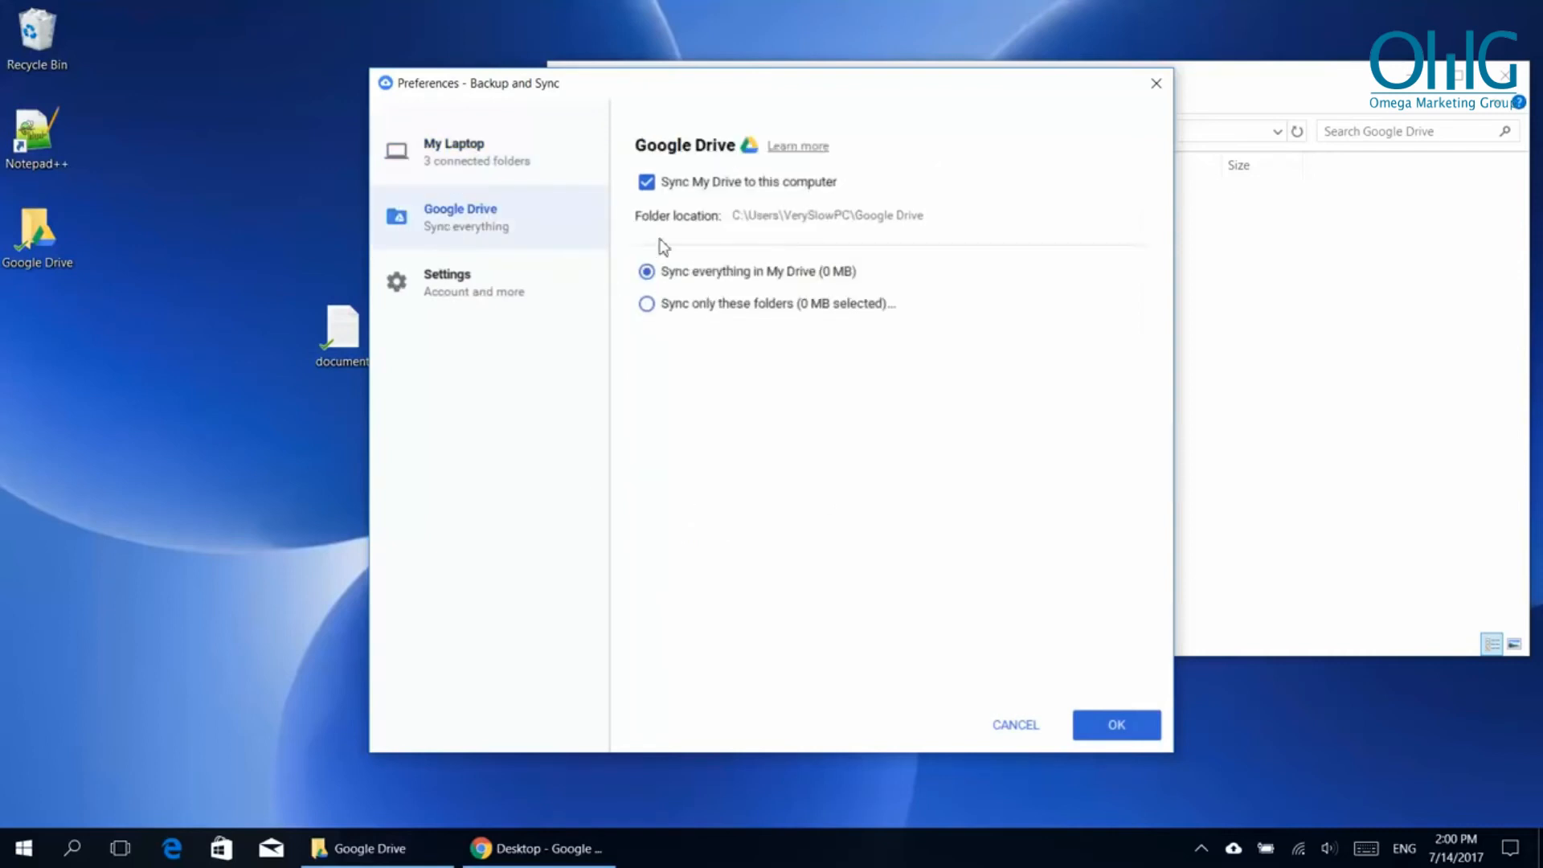
left_click(455, 297)
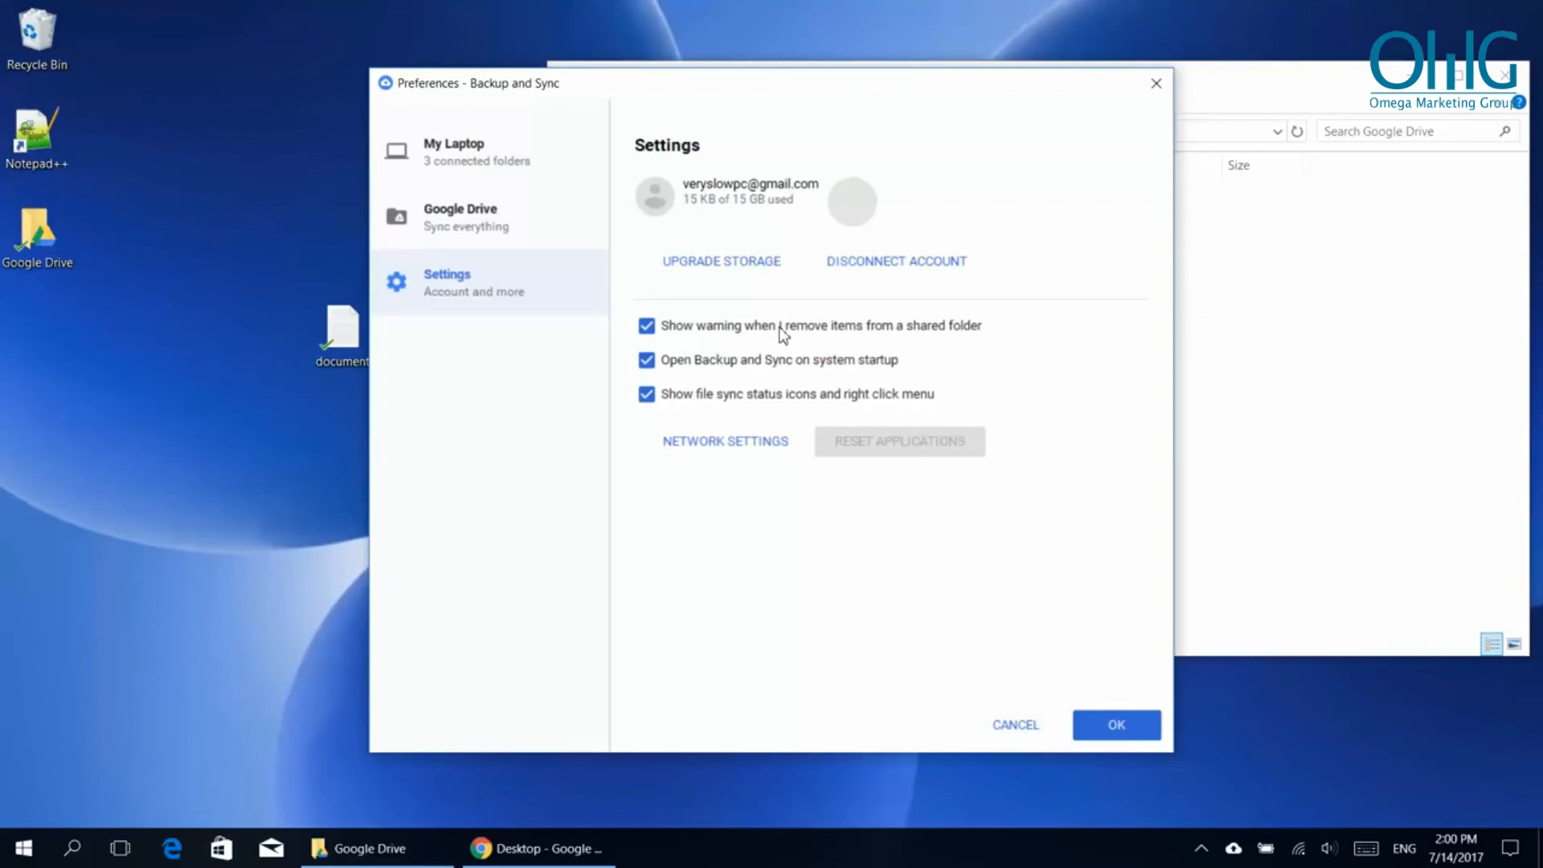
left_click(701, 329)
left_click(701, 330)
left_click(1117, 726)
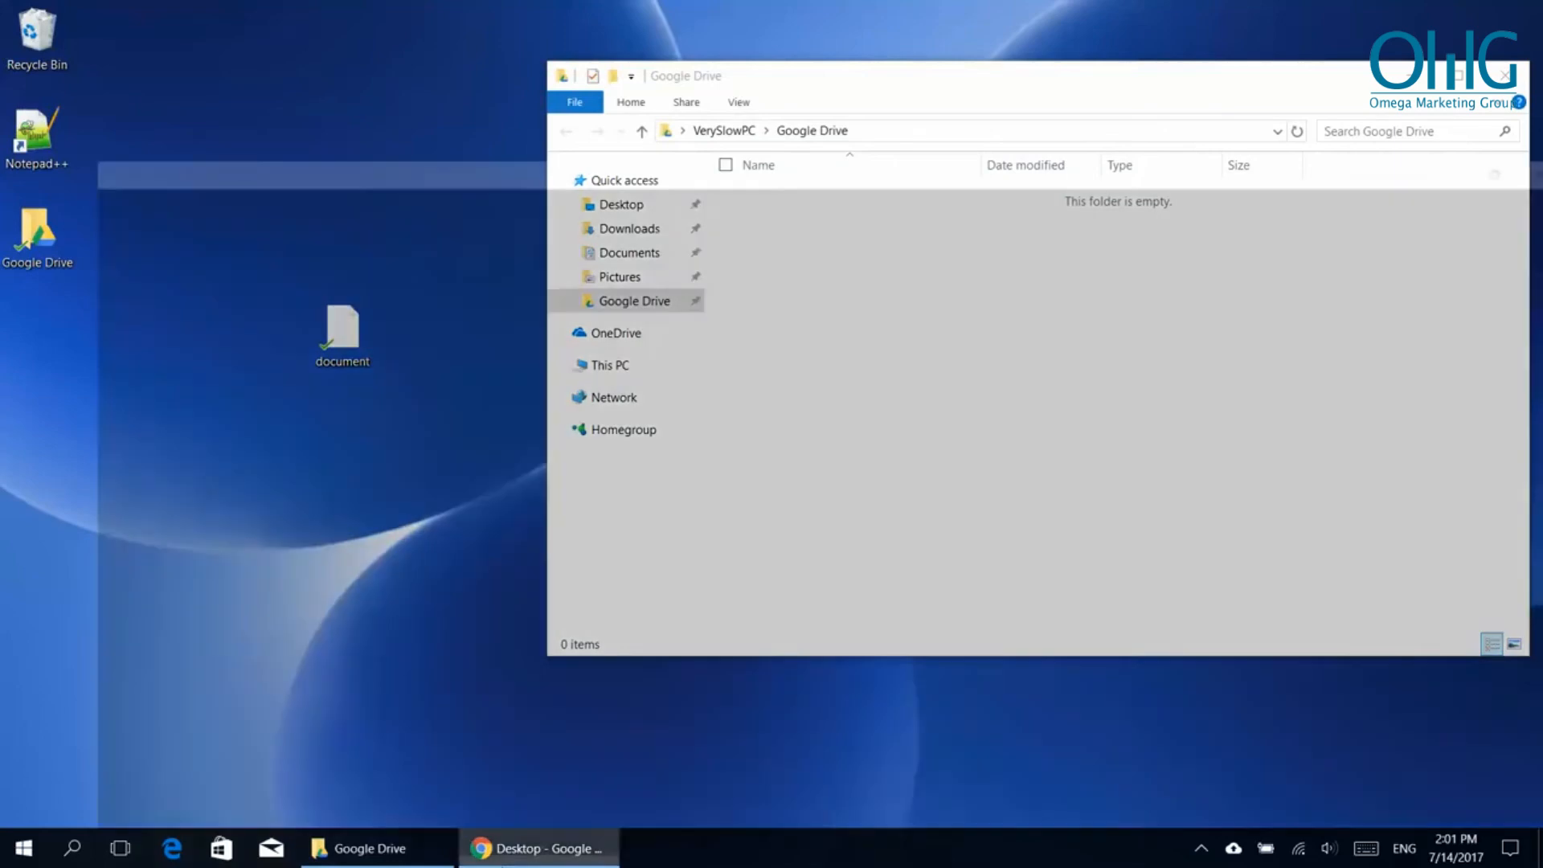
Switch back to the browser showing the Desktop folder of My Laptop in Google Drive
left_click(486, 846)
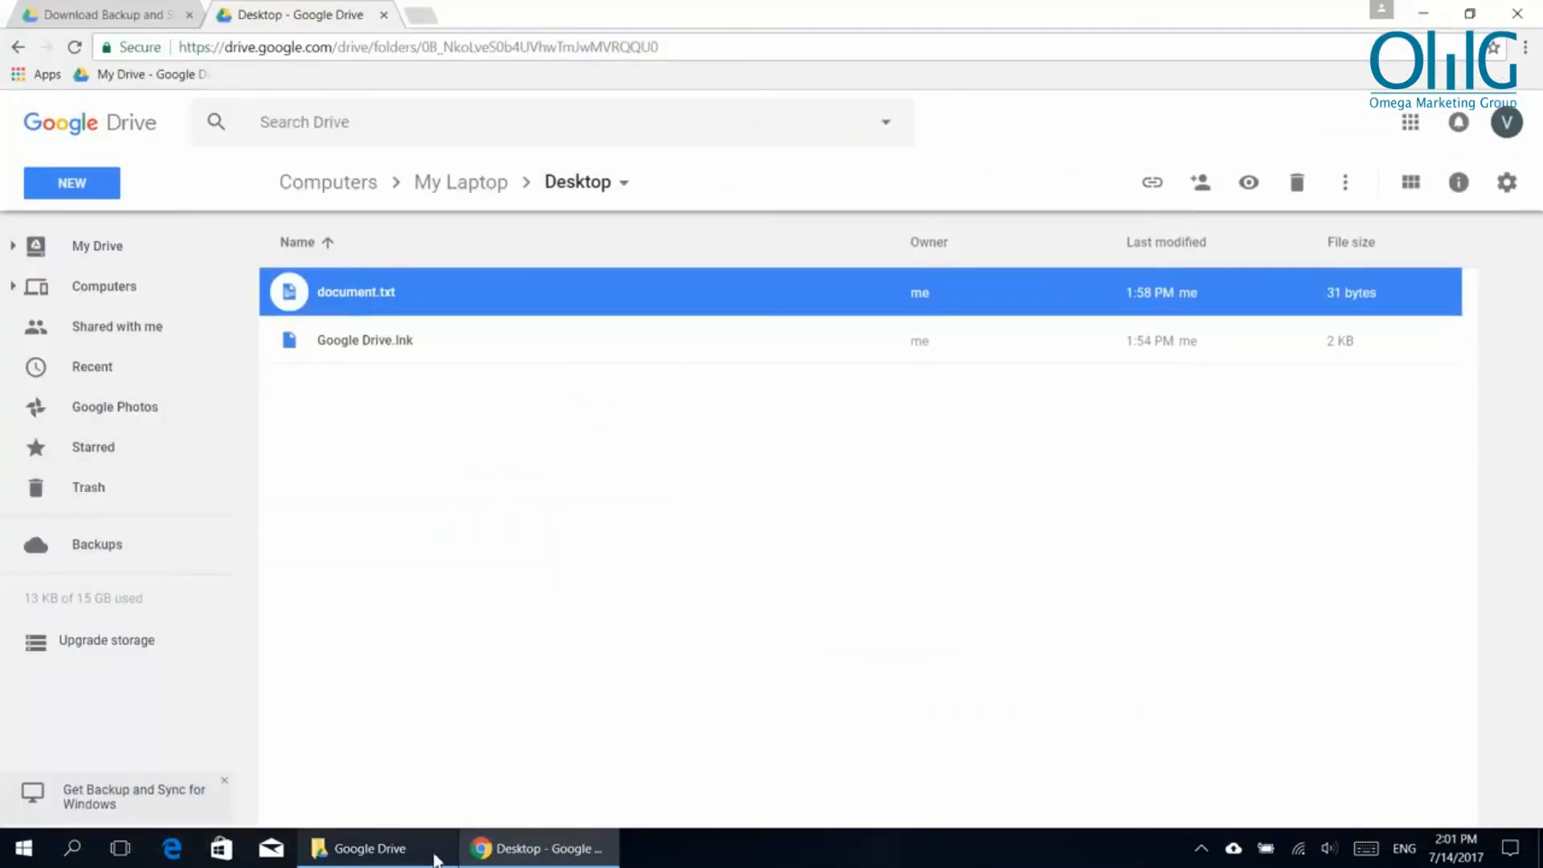
mouse_move(437, 858)
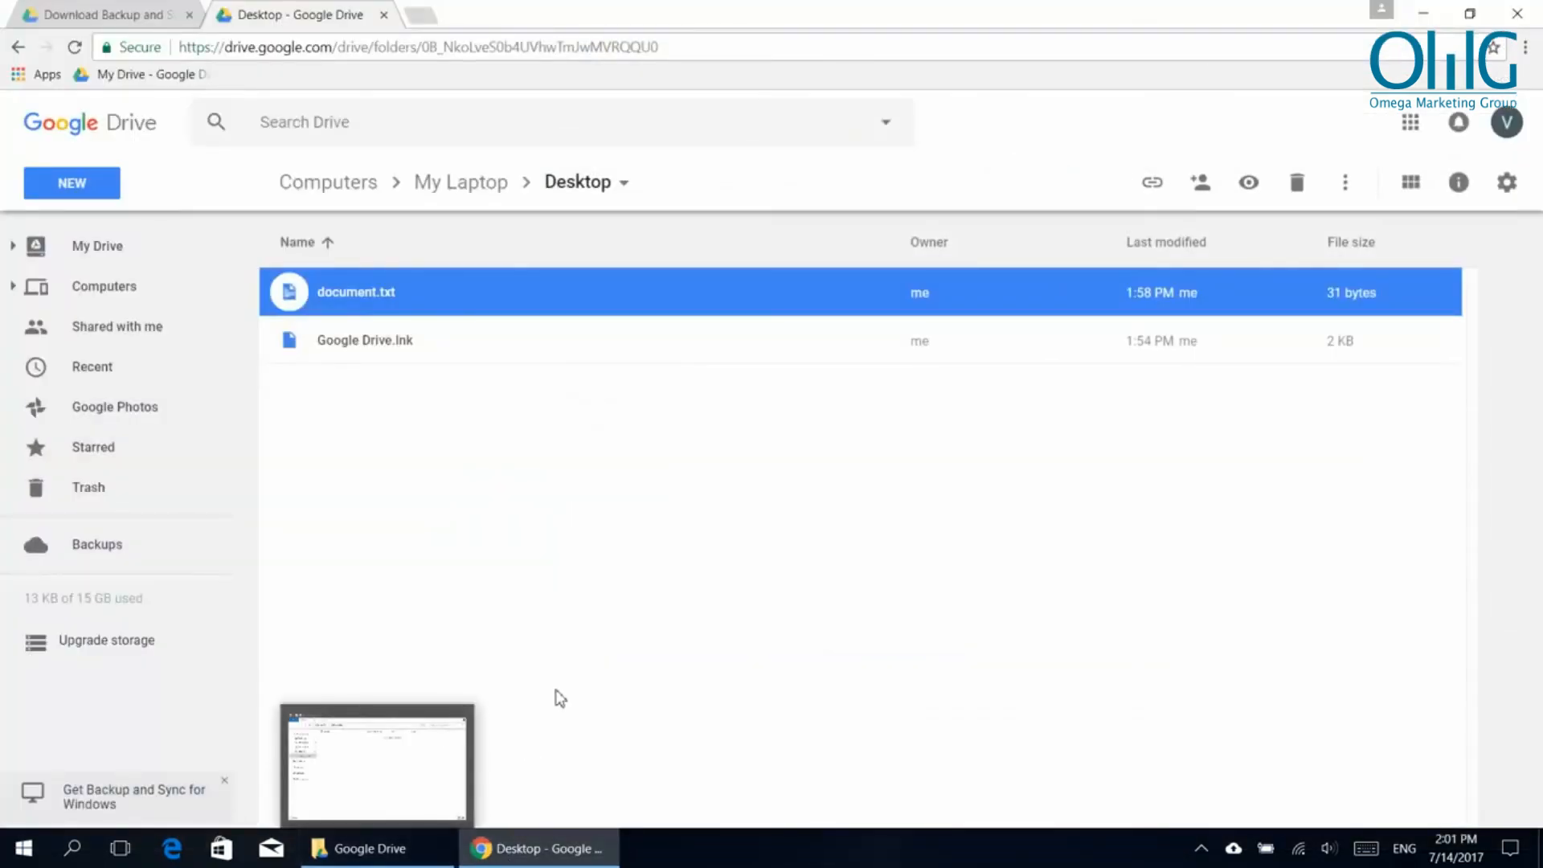